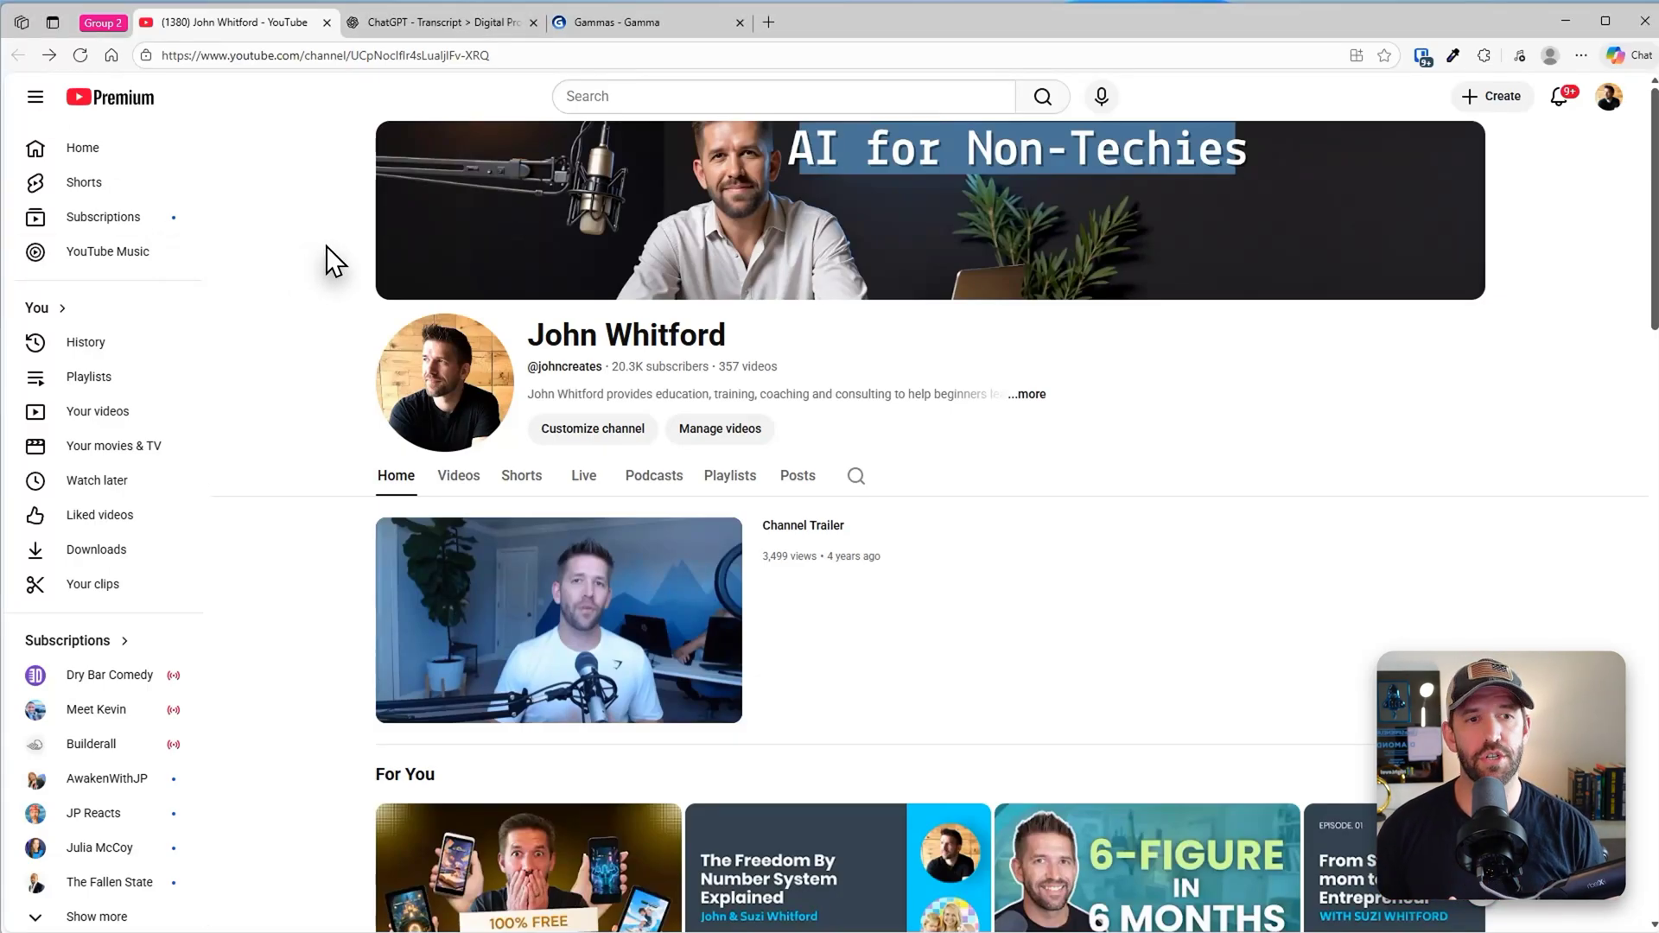
Open the AI Side Hustle video, pause it, and expand its full description
scroll(420, 434, down, 6)
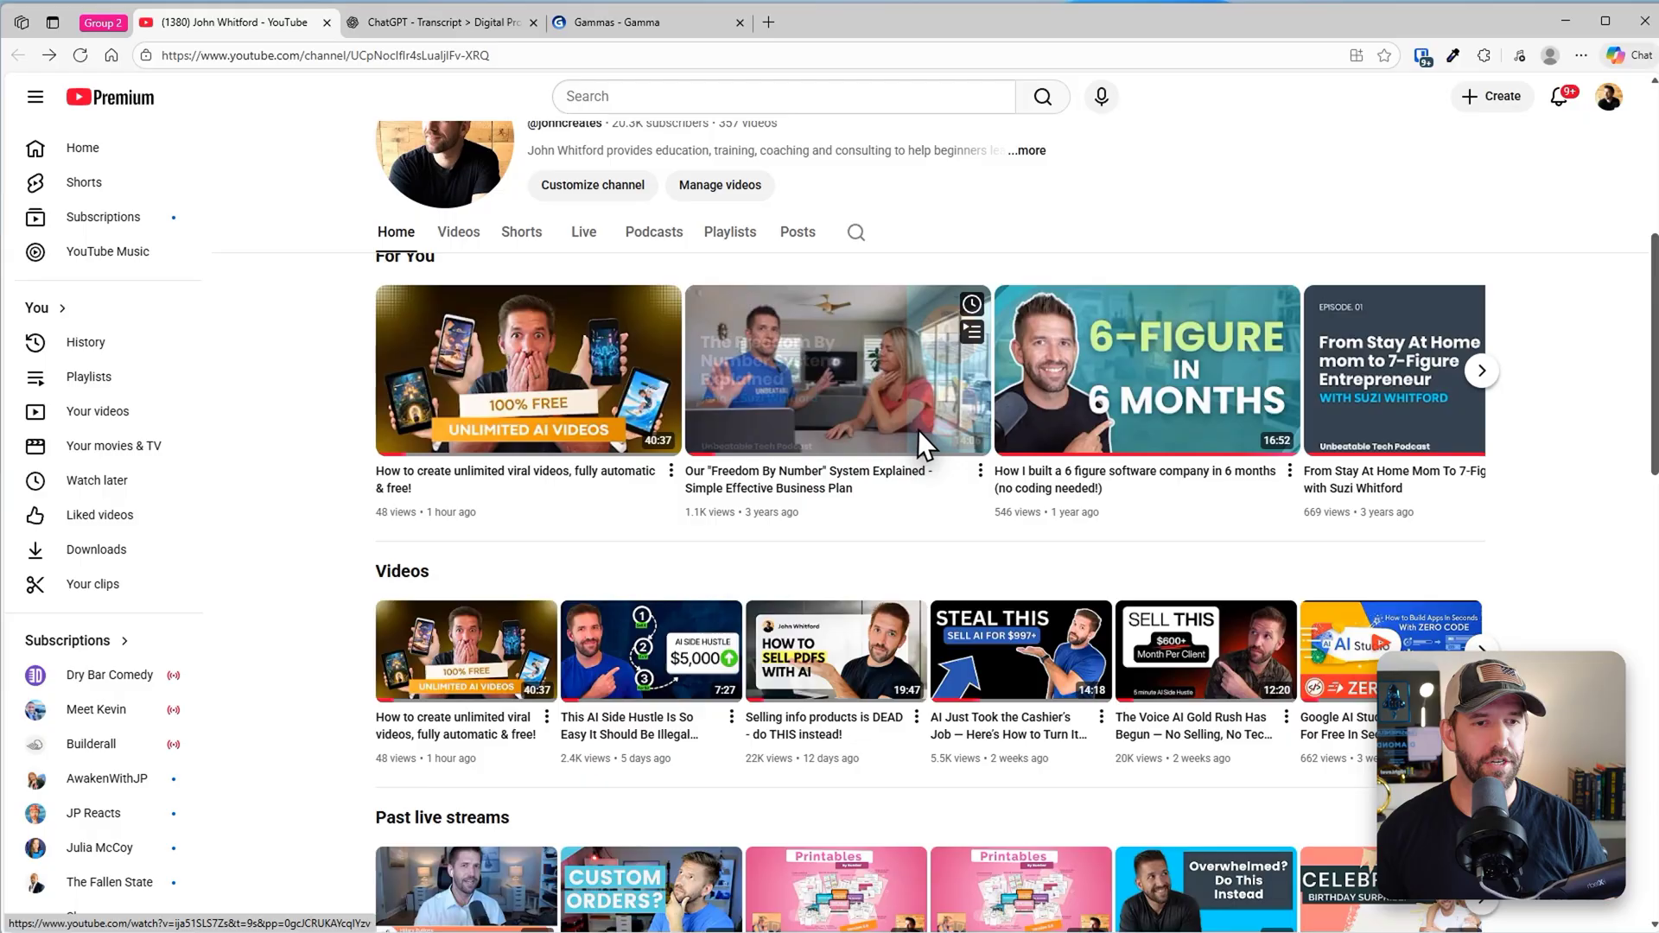
click(637, 647)
click(579, 467)
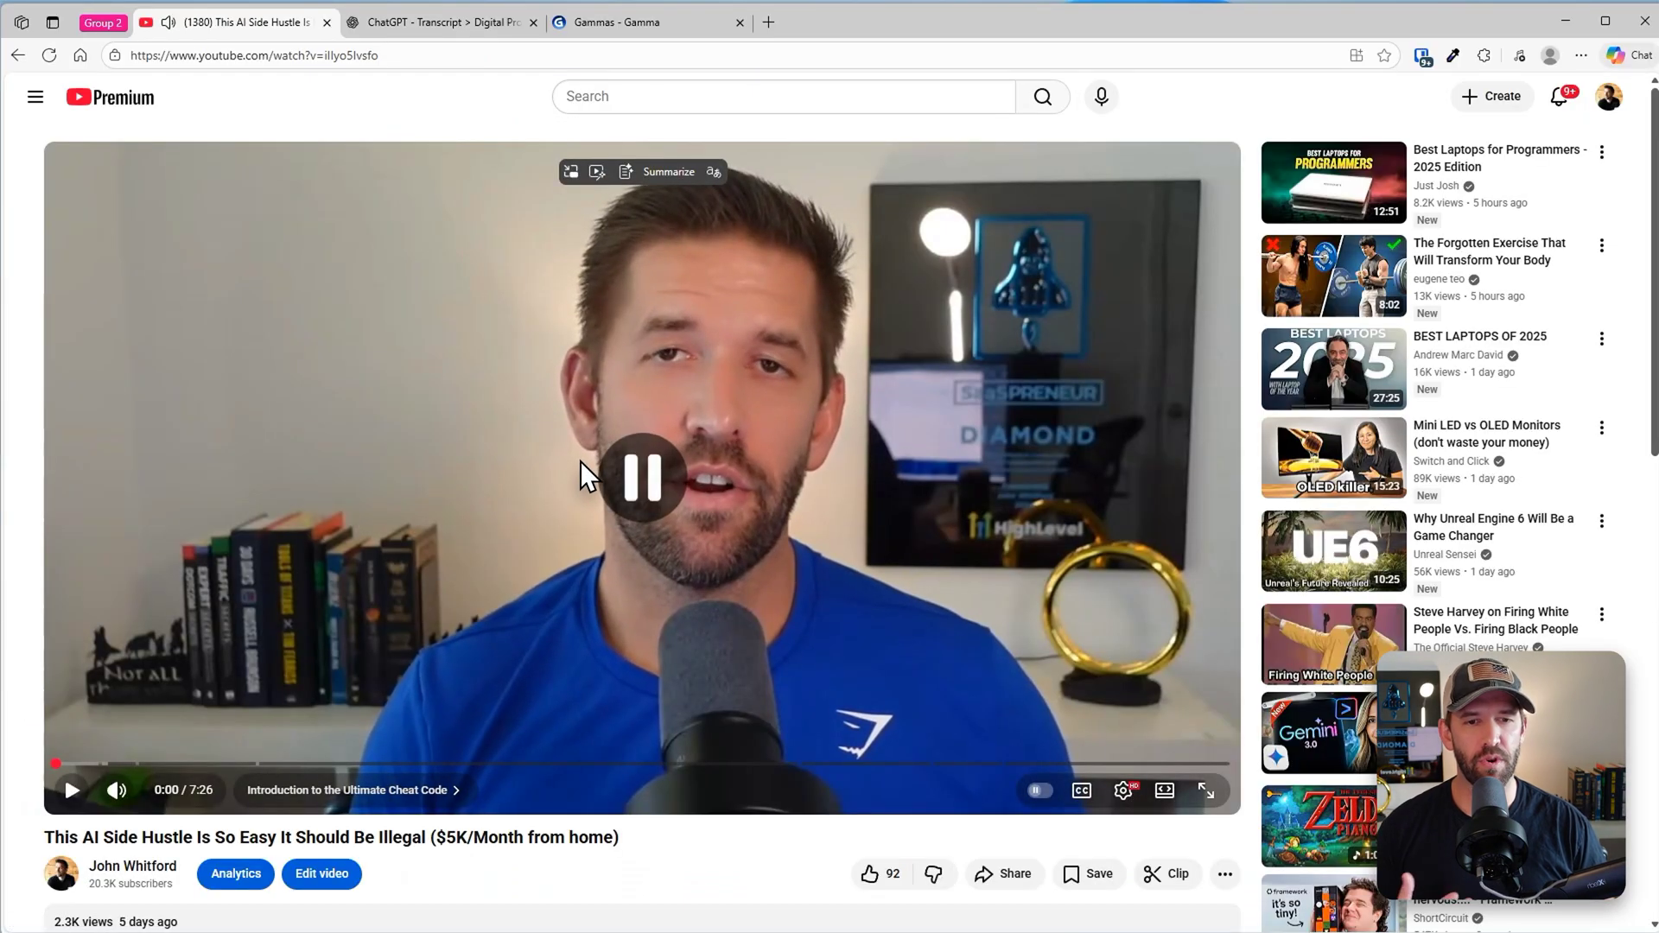
scroll(579, 467, down, 1)
scroll(579, 461, down, 4)
scroll(582, 485, up, 4)
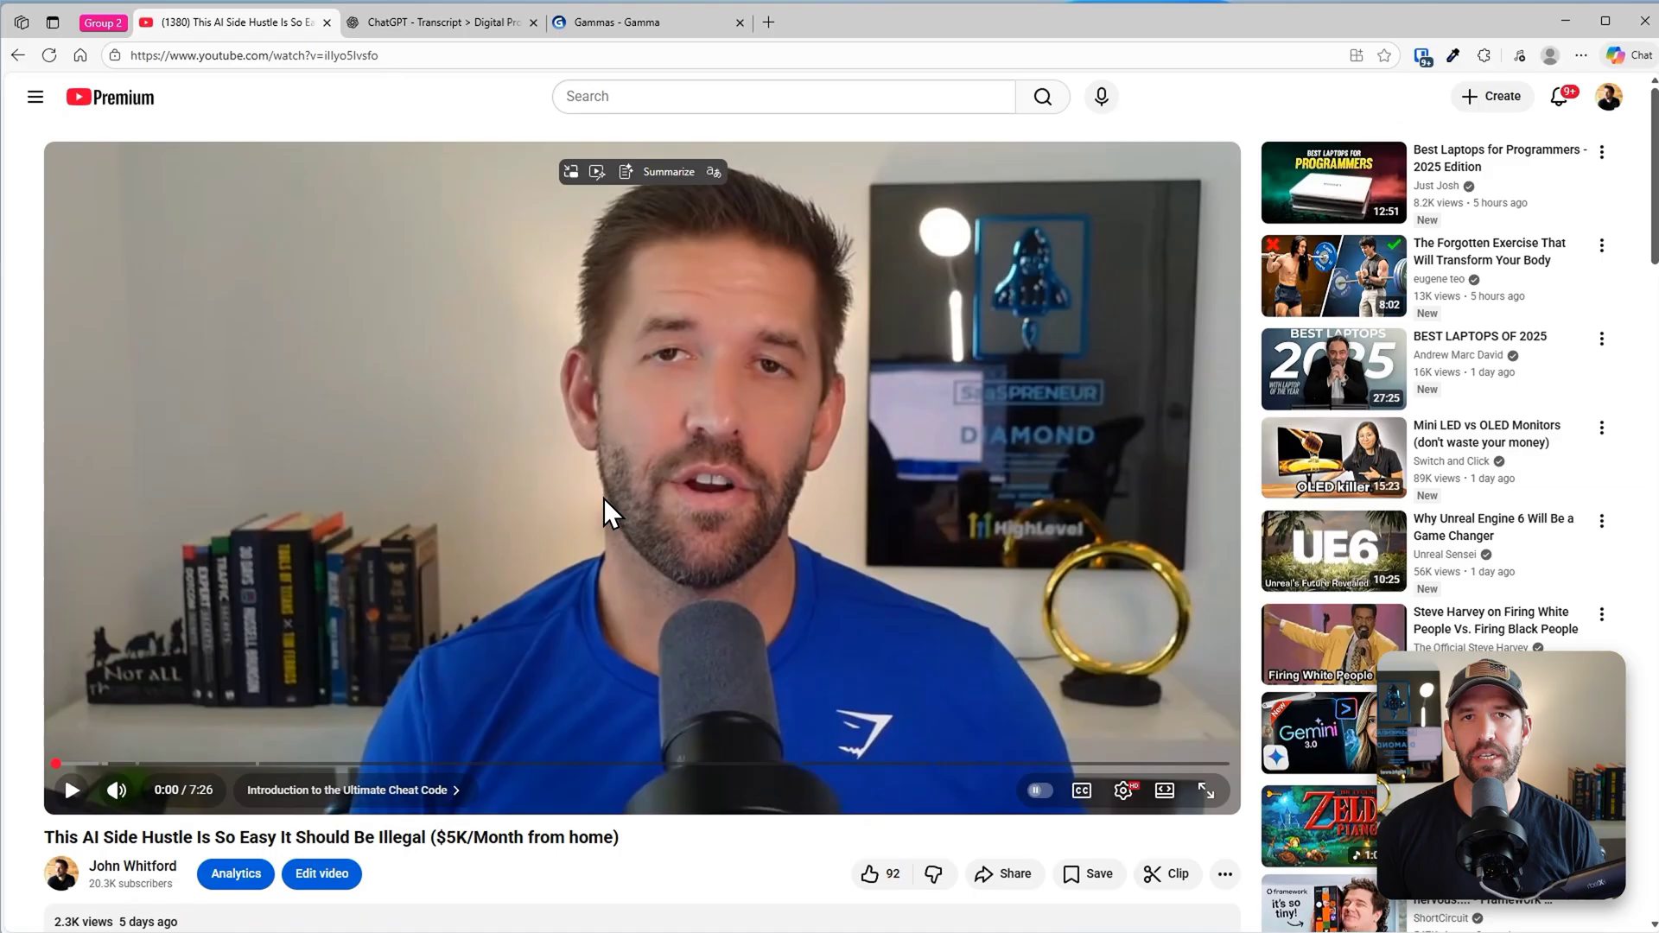
scroll(660, 469, down, 4)
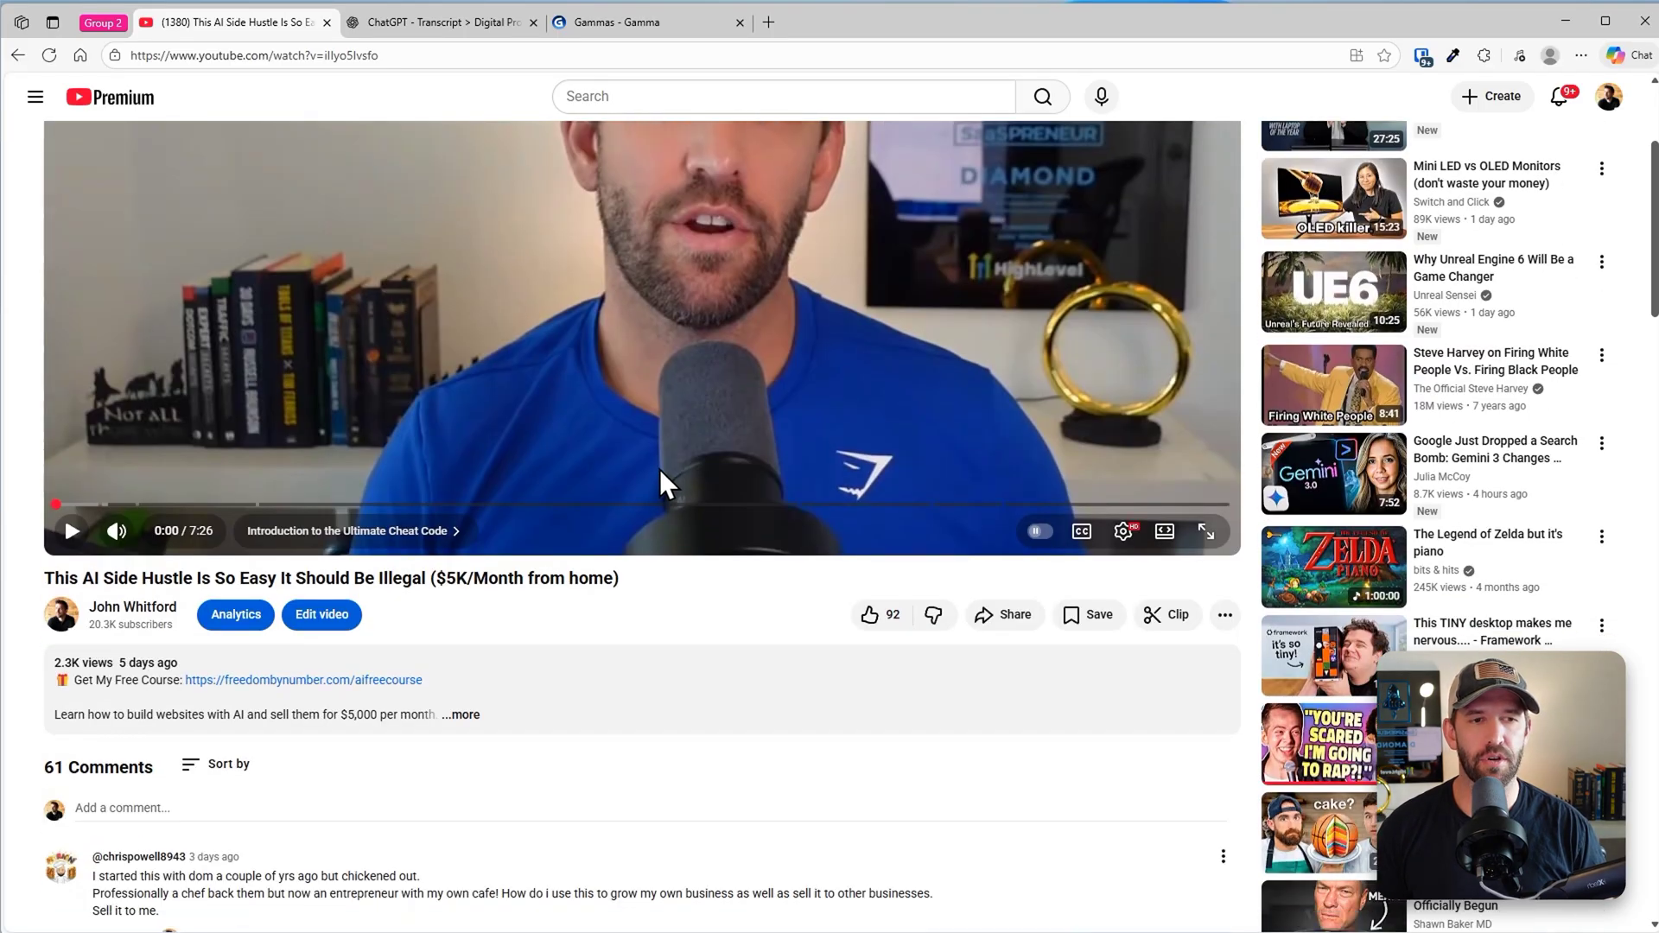
click(577, 613)
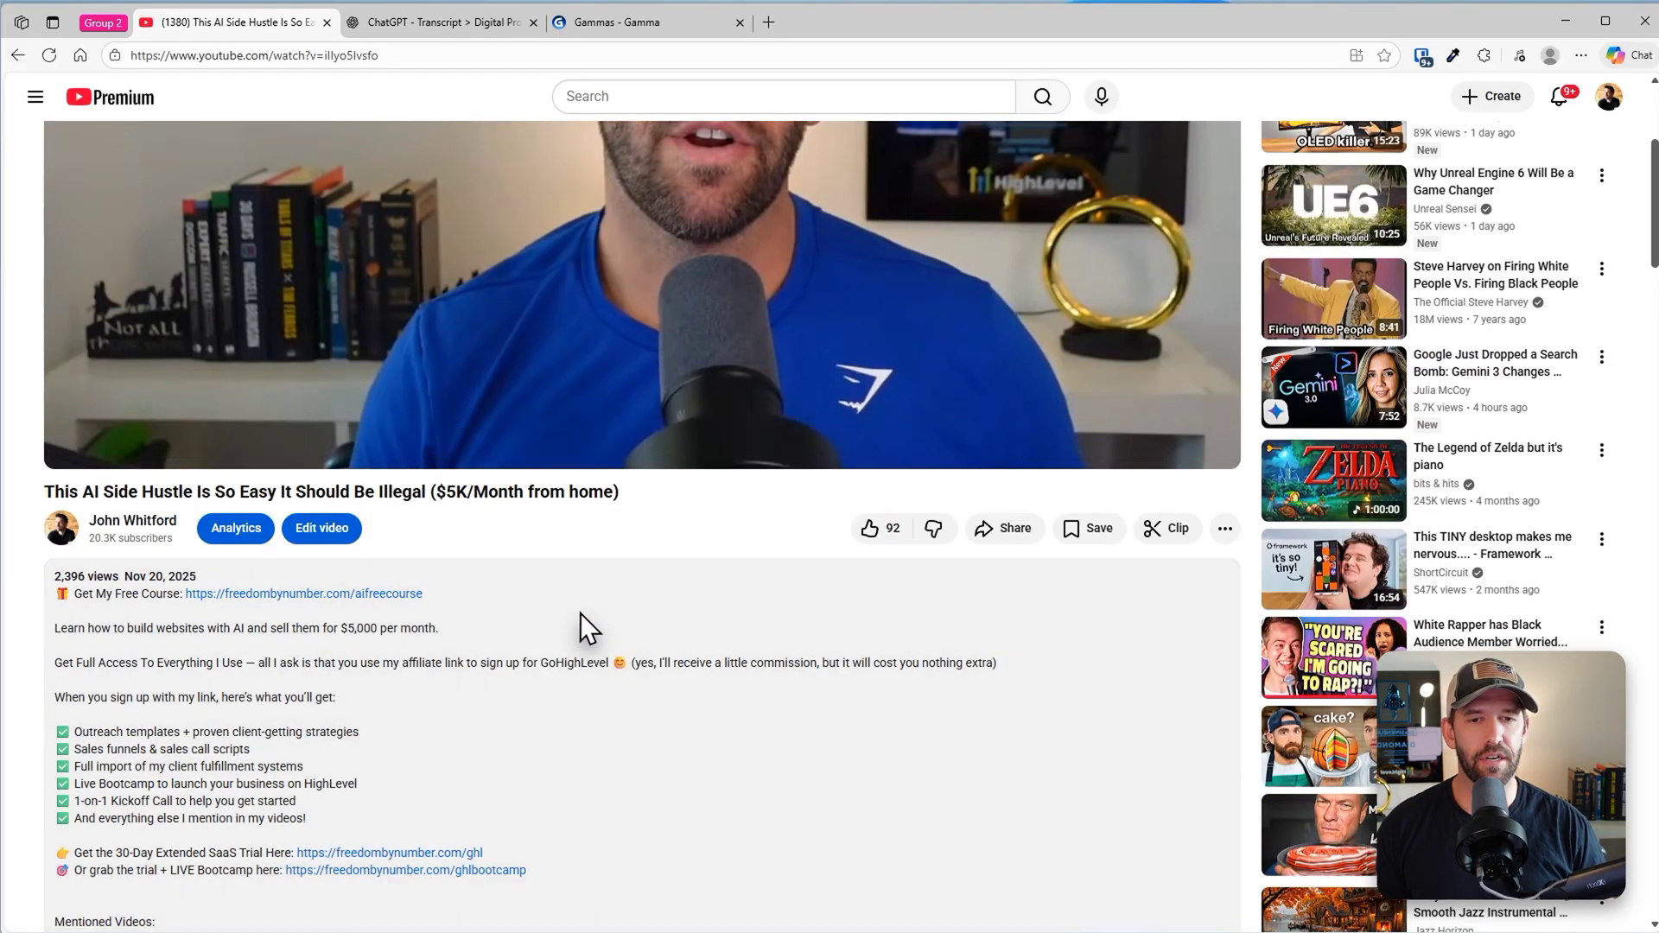
scroll(604, 649, down, 12)
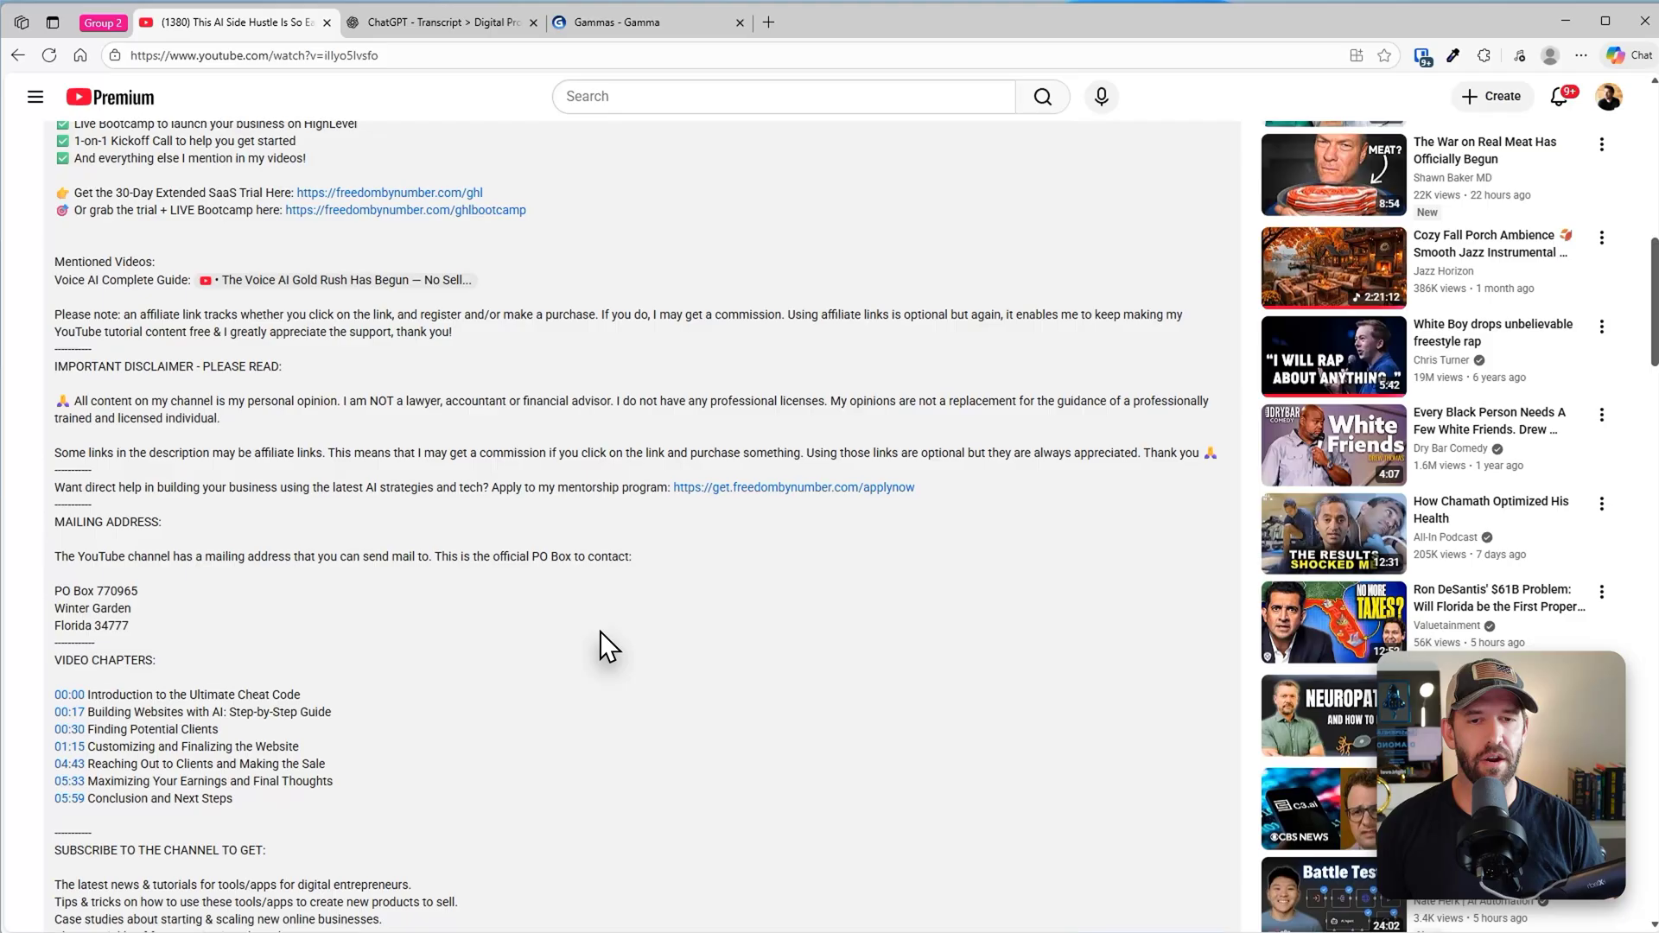
scroll(466, 648, down, 3)
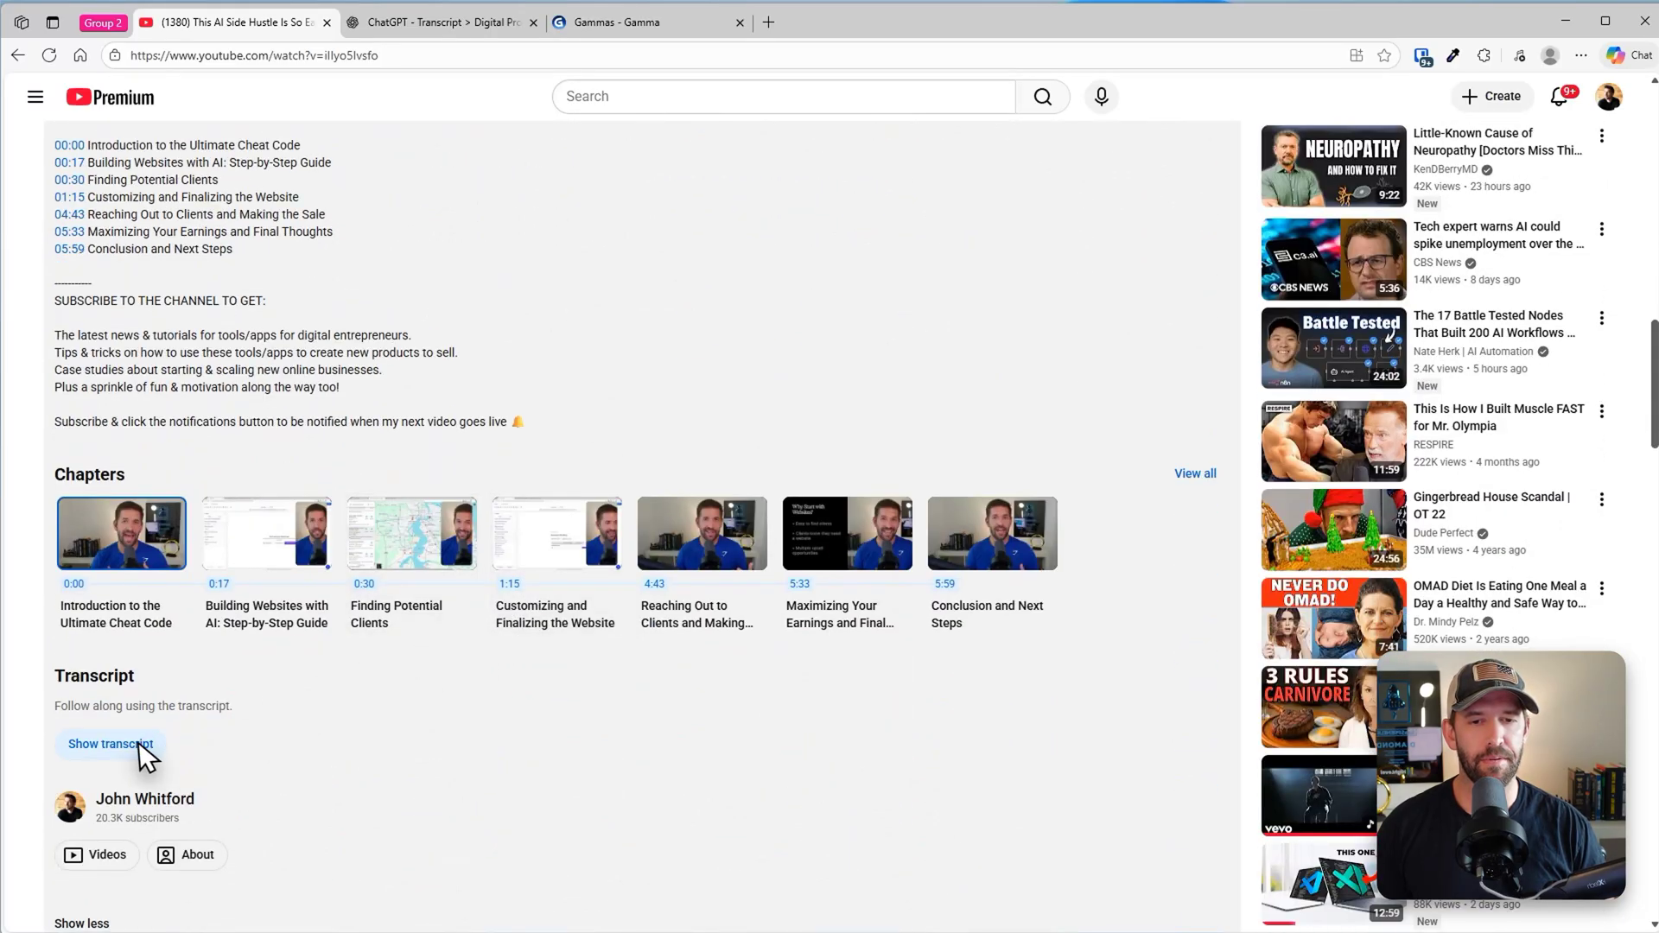
scroll(139, 751, up, 12)
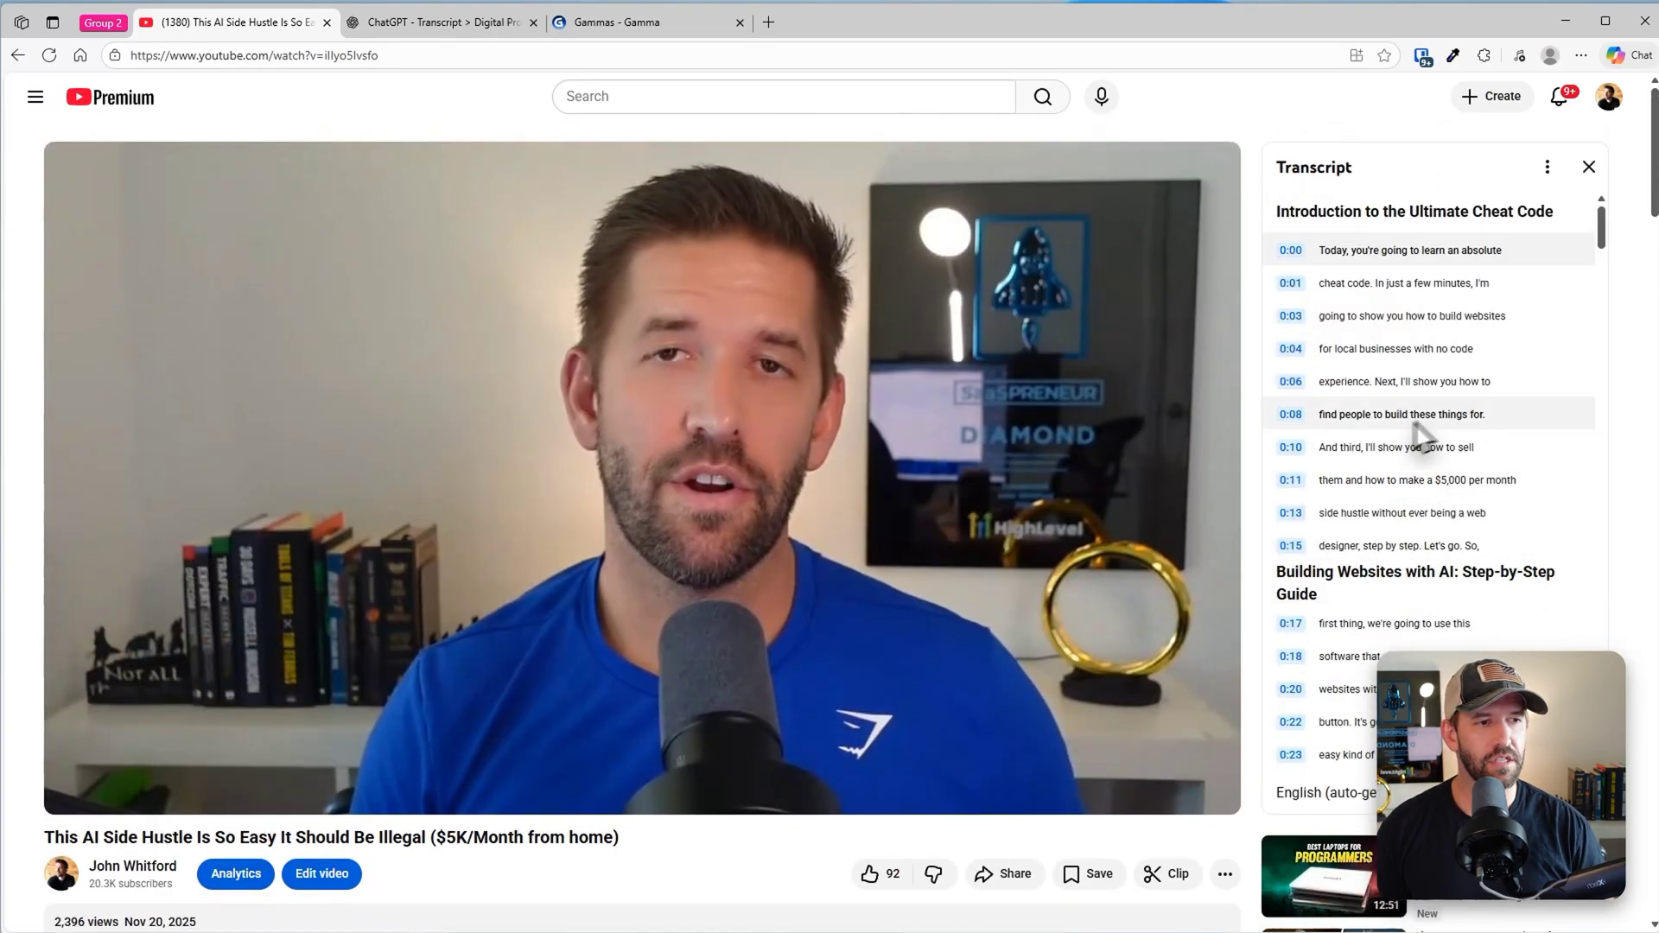
Hide the transcript's timestamps, select the transcript text, and switch to the Transcript > Digital Product GPT
click(1548, 167)
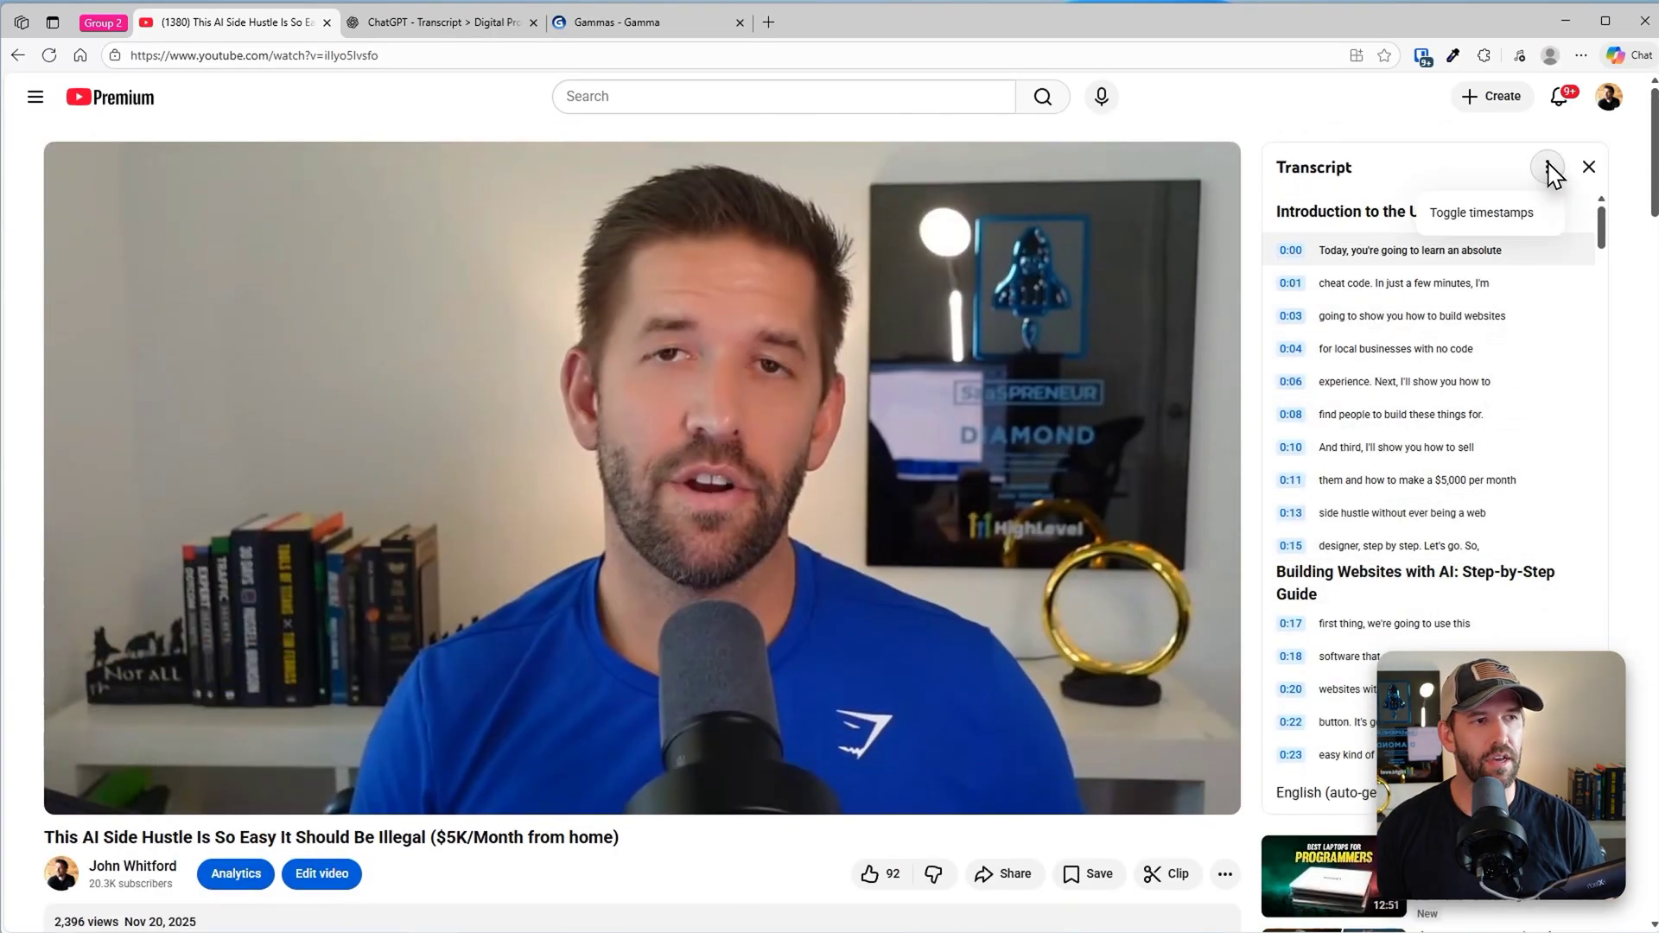
click(1481, 212)
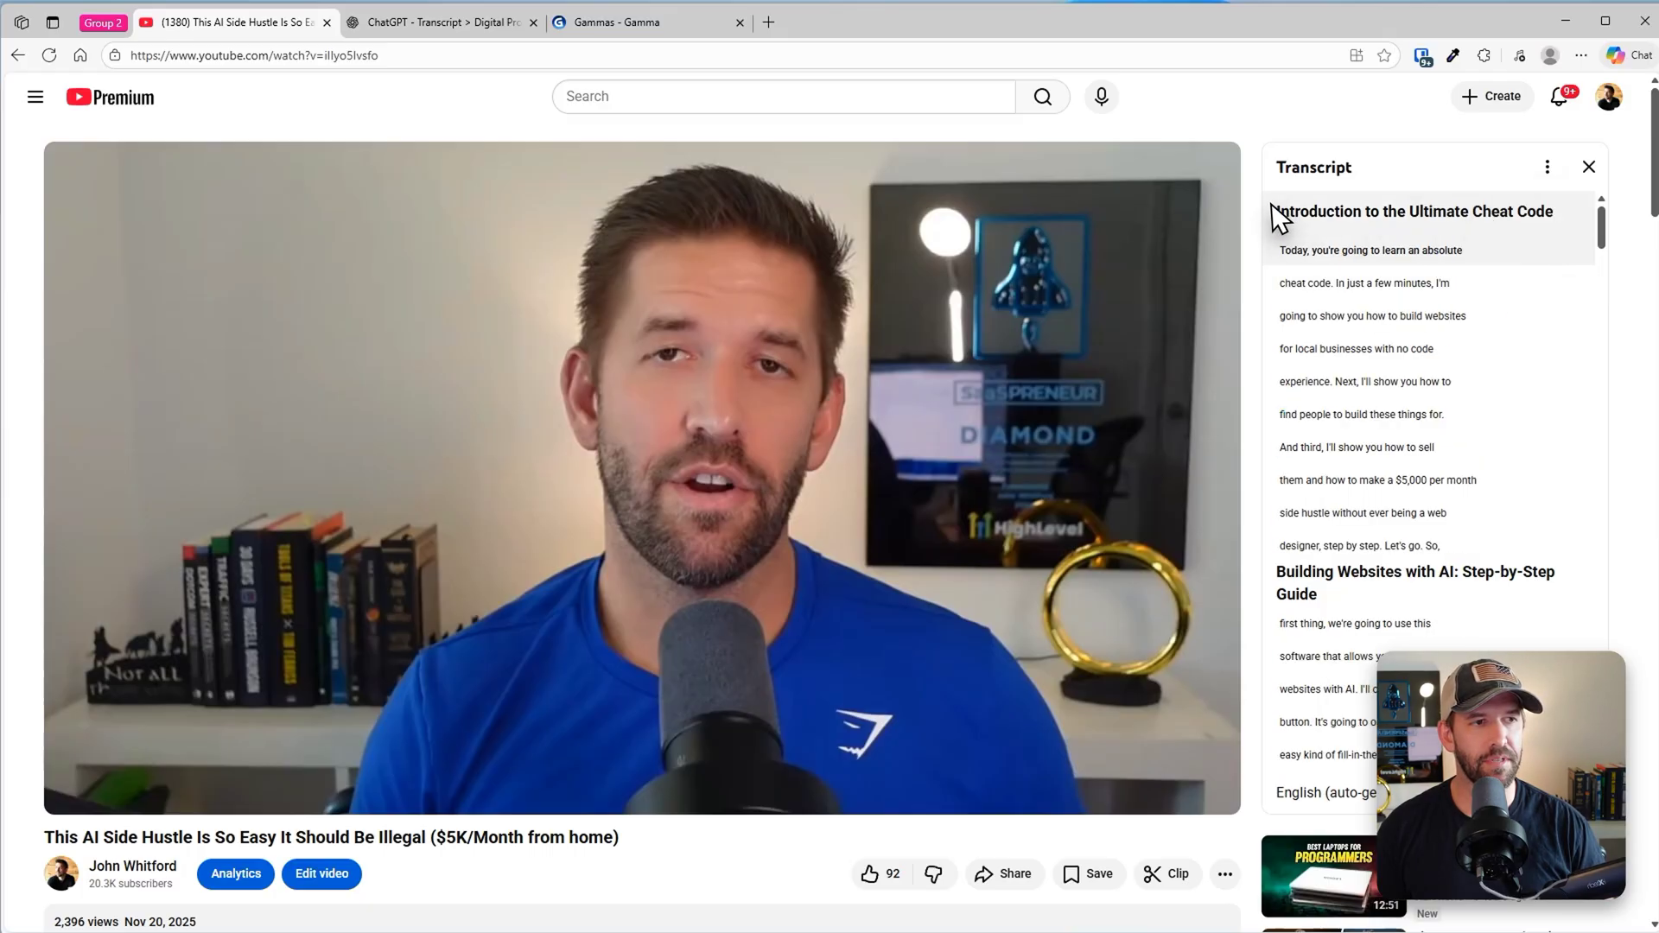
drag(1271, 212, 1455, 580)
click(440, 21)
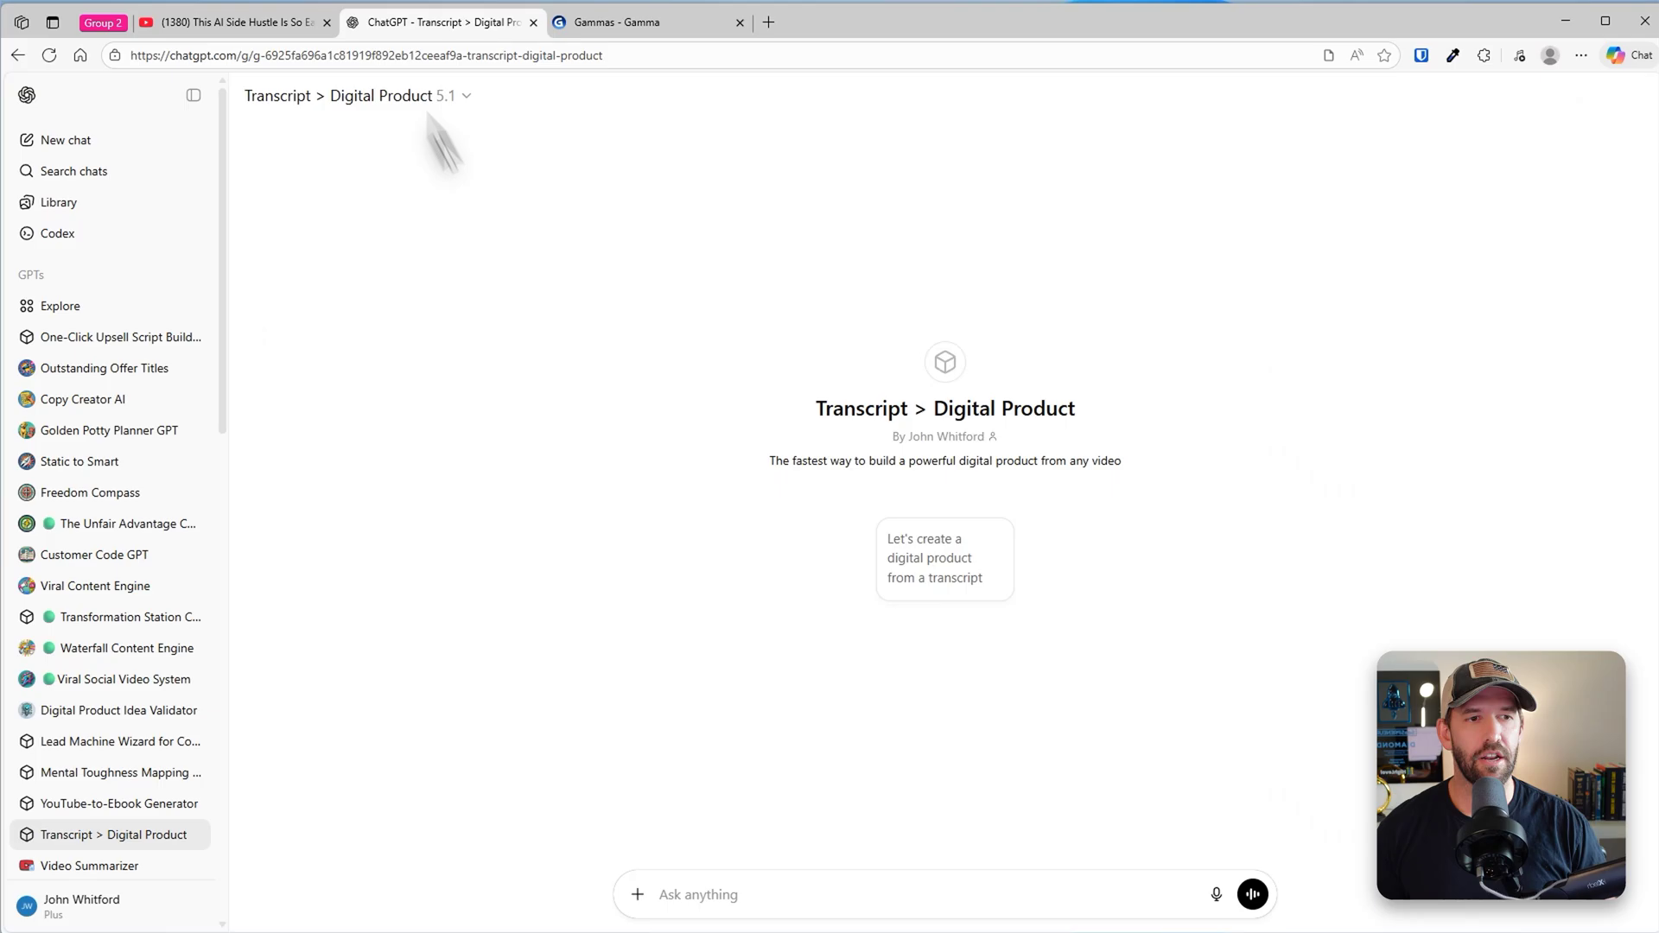
Start the 'create a digital product from a transcript' chat and paste in the copied transcript
click(194, 97)
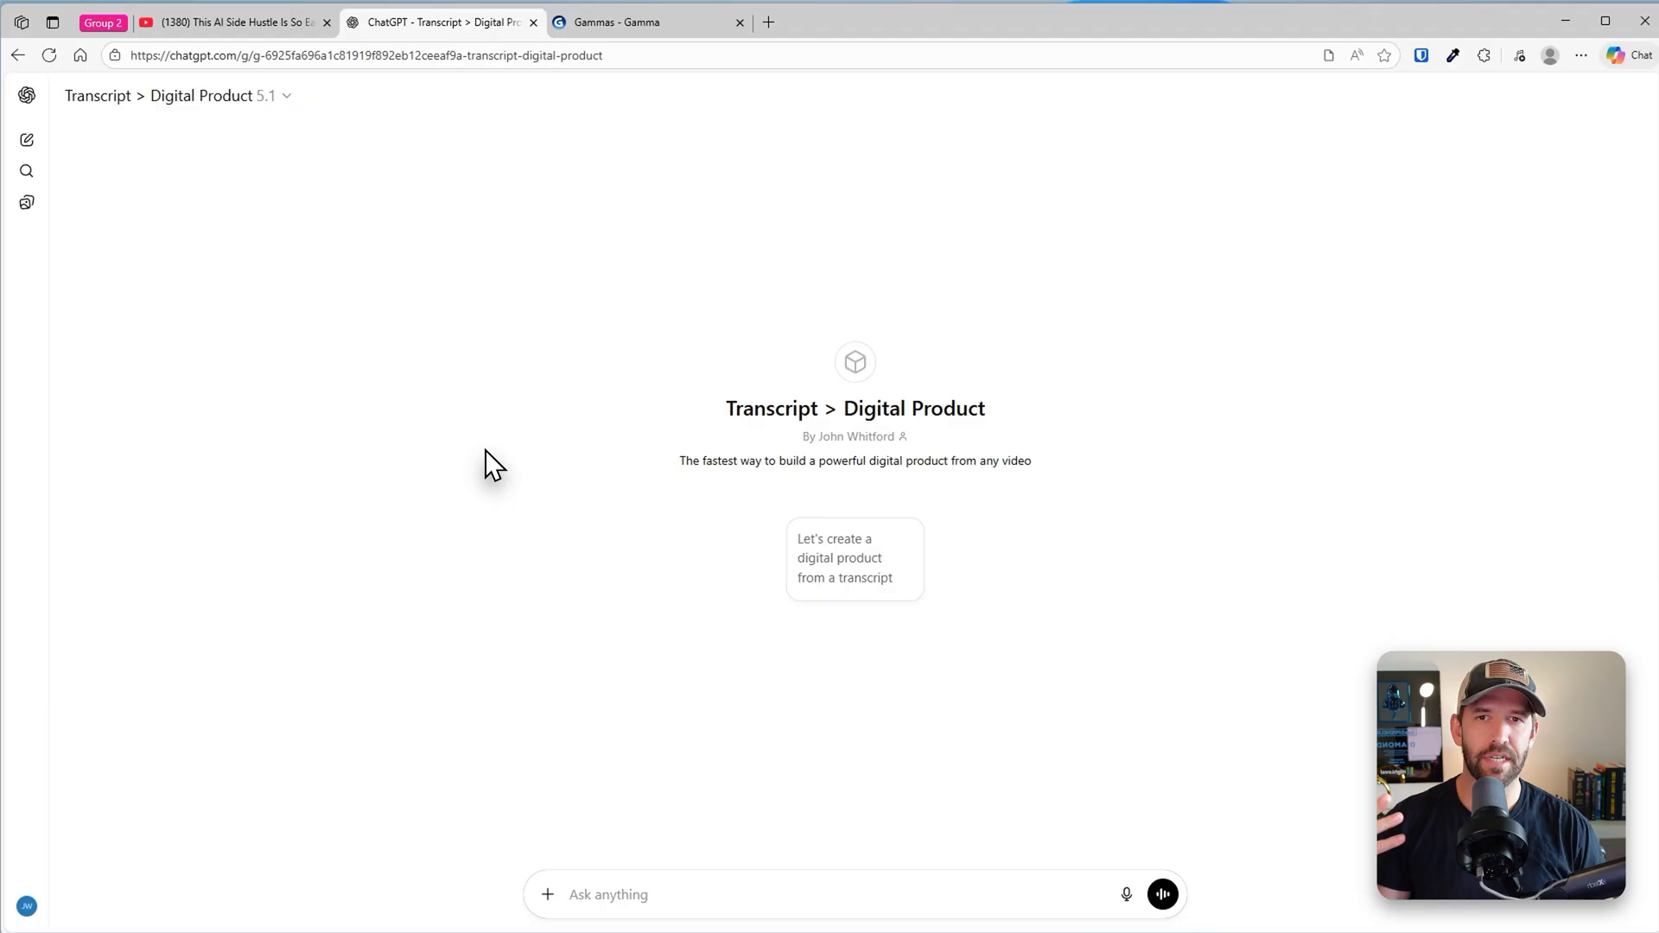
click(838, 573)
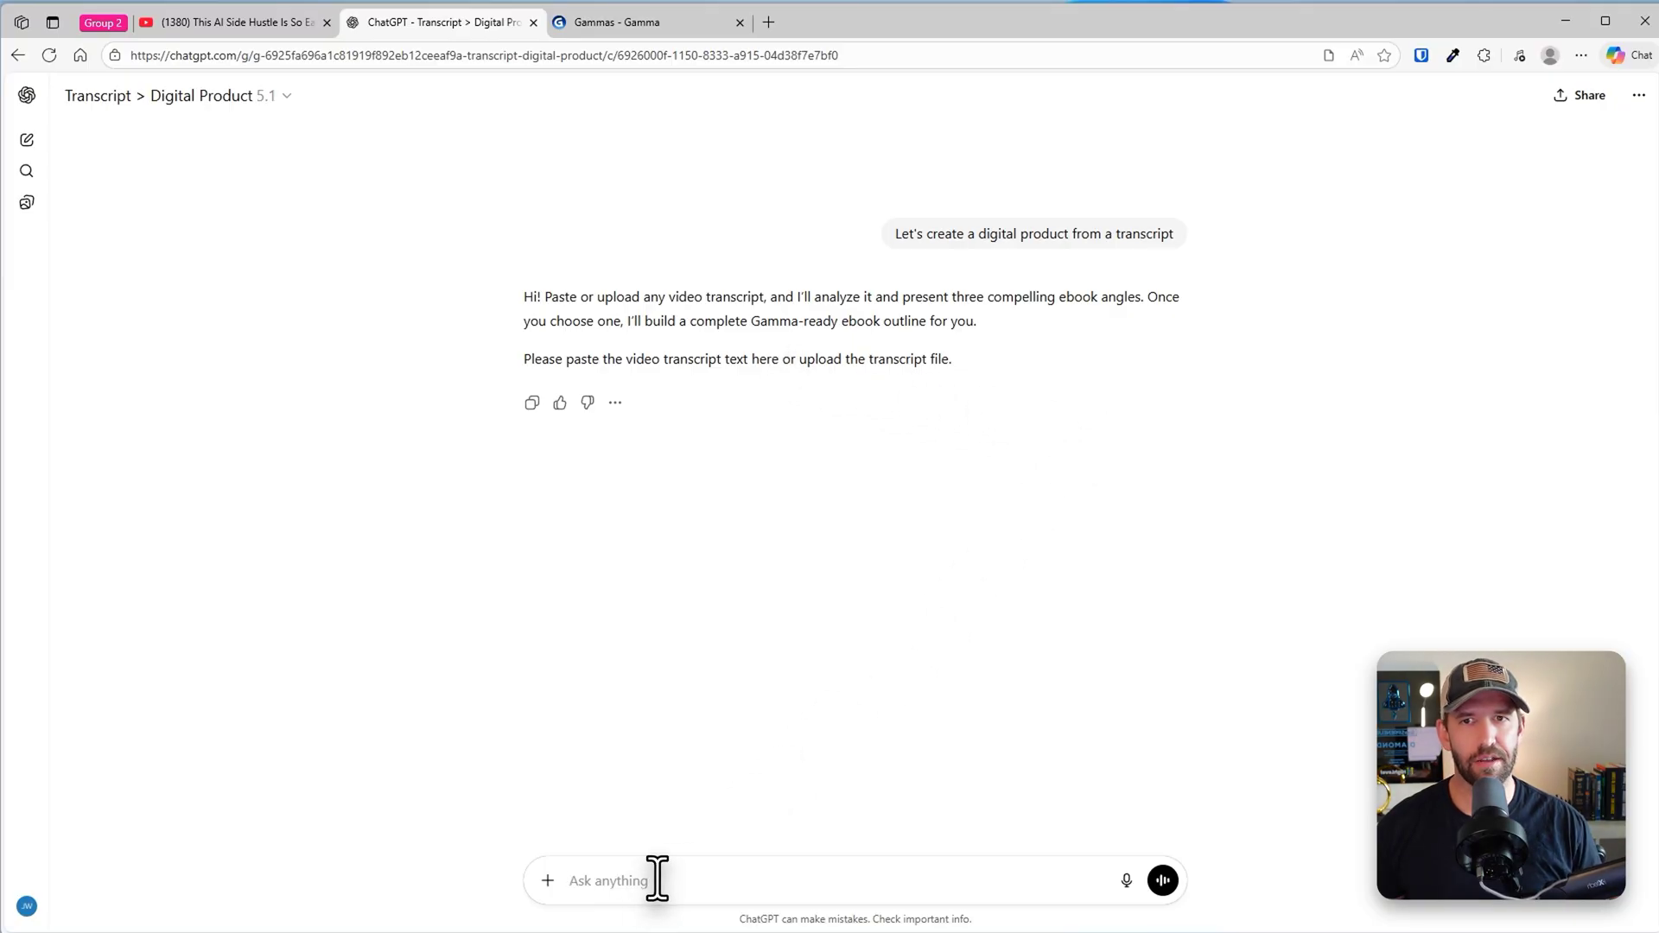
key(ctrl+v)
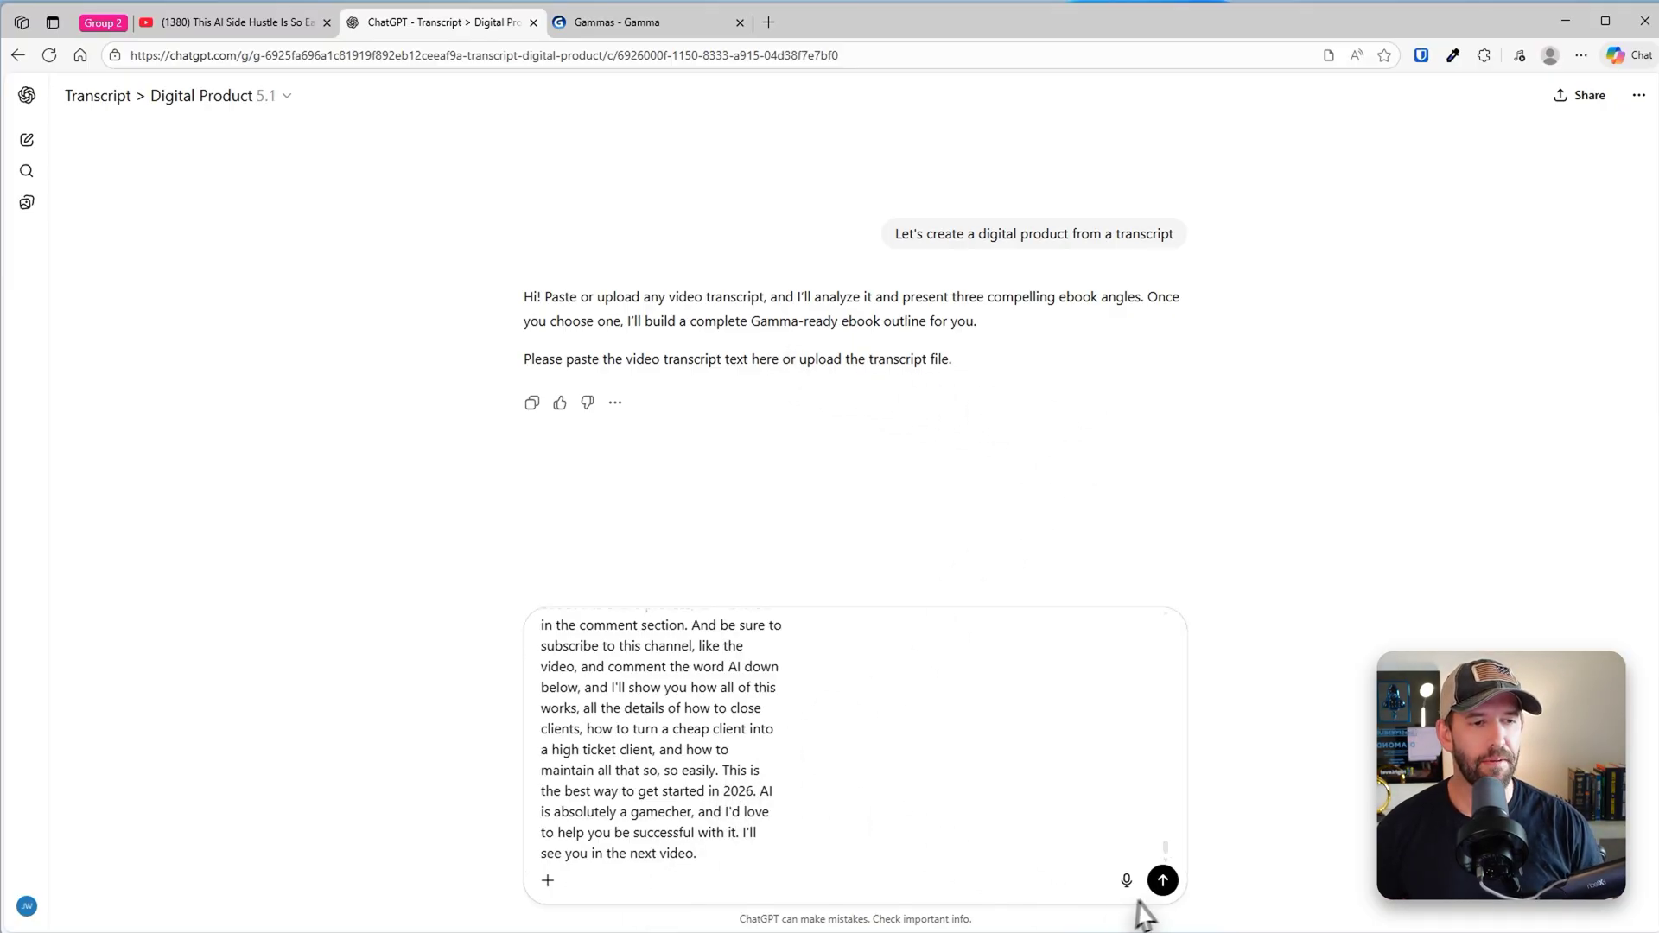
Send the transcript and read the analysis's Main Themes and Teaching Style sections
click(1162, 880)
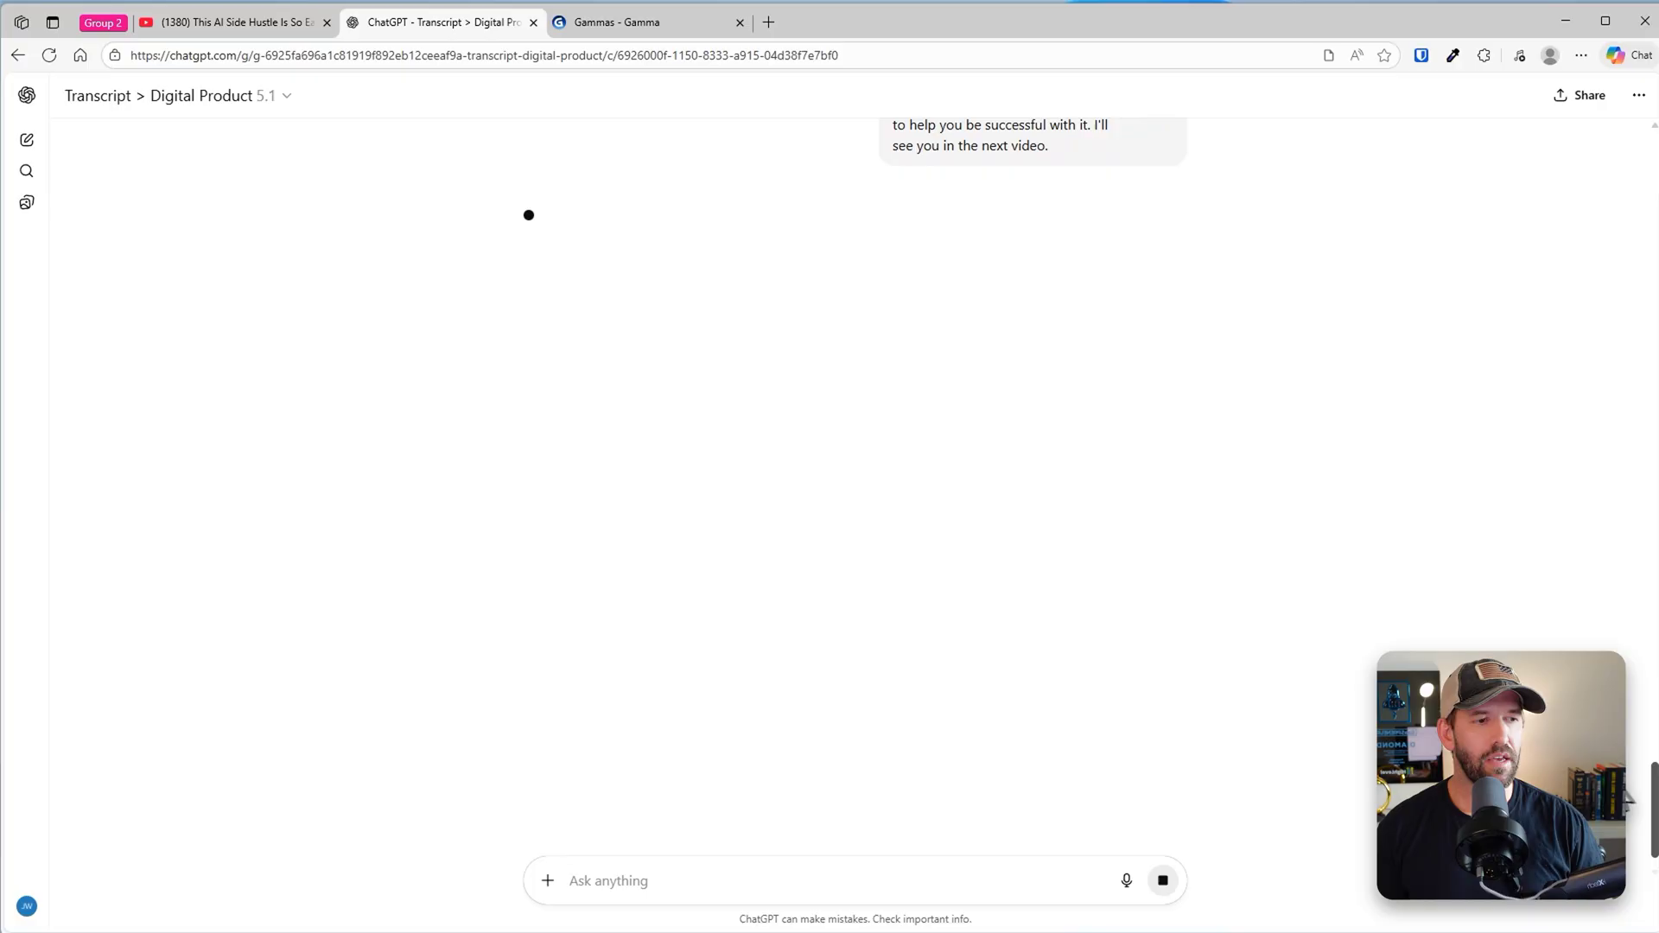
mouse_move(1654, 797)
mouse_down()
mouse_move(1654, 372)
mouse_move(1654, 812)
mouse_up()
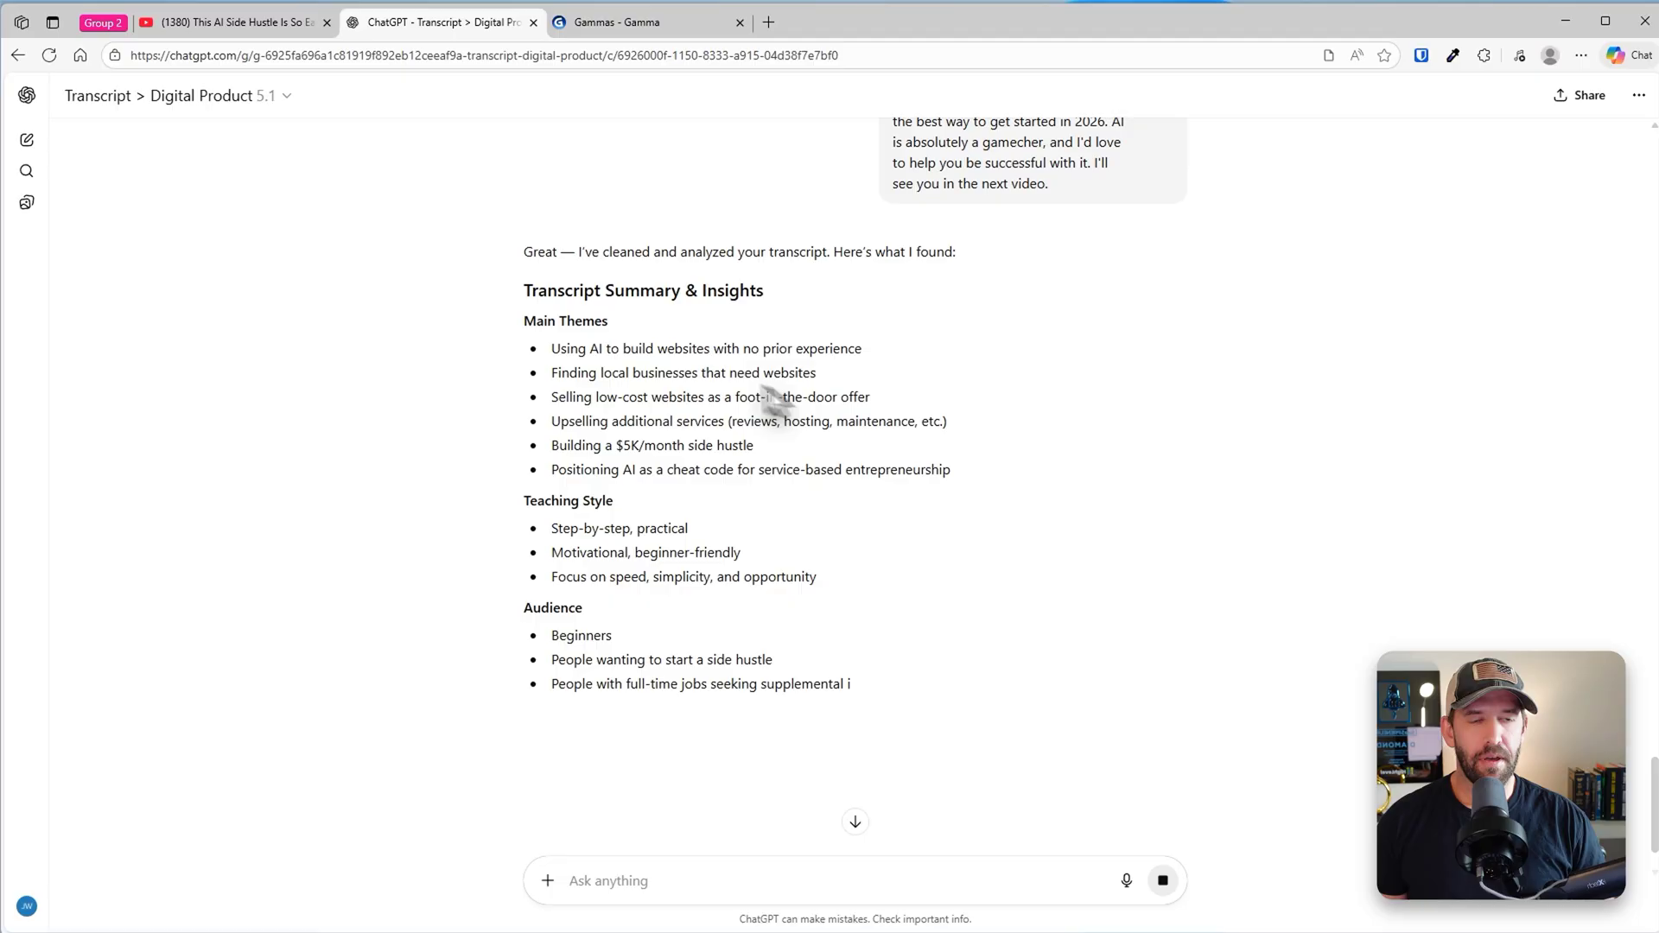
drag(521, 319, 689, 334)
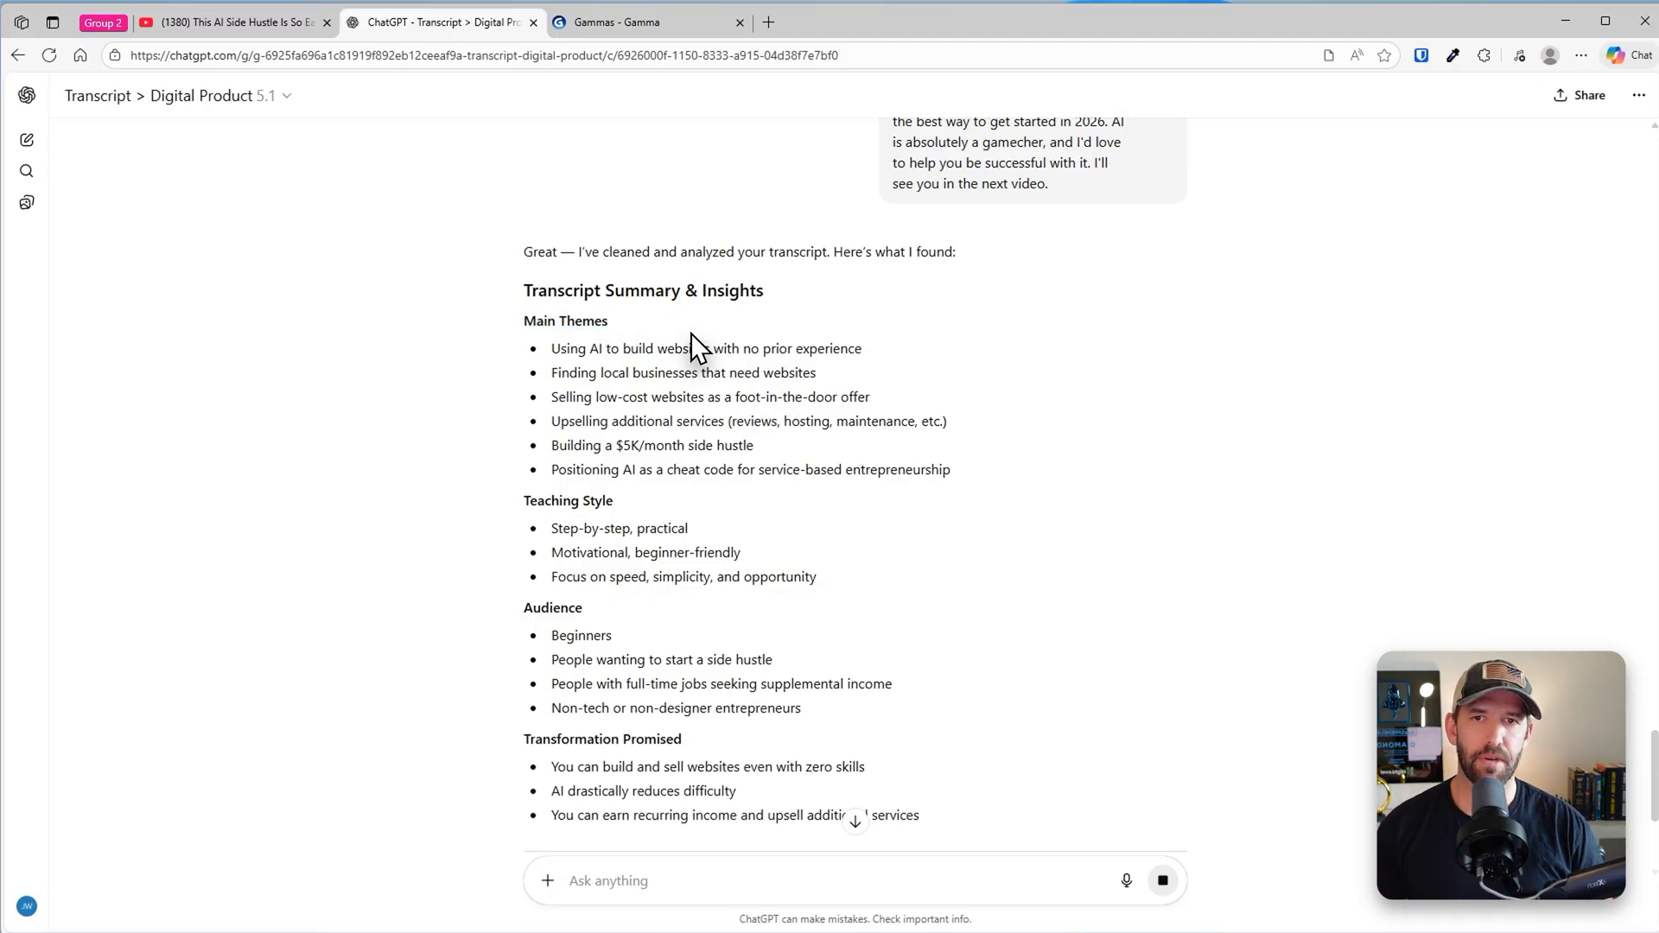
scroll(687, 337, down, 2)
drag(522, 147, 610, 145)
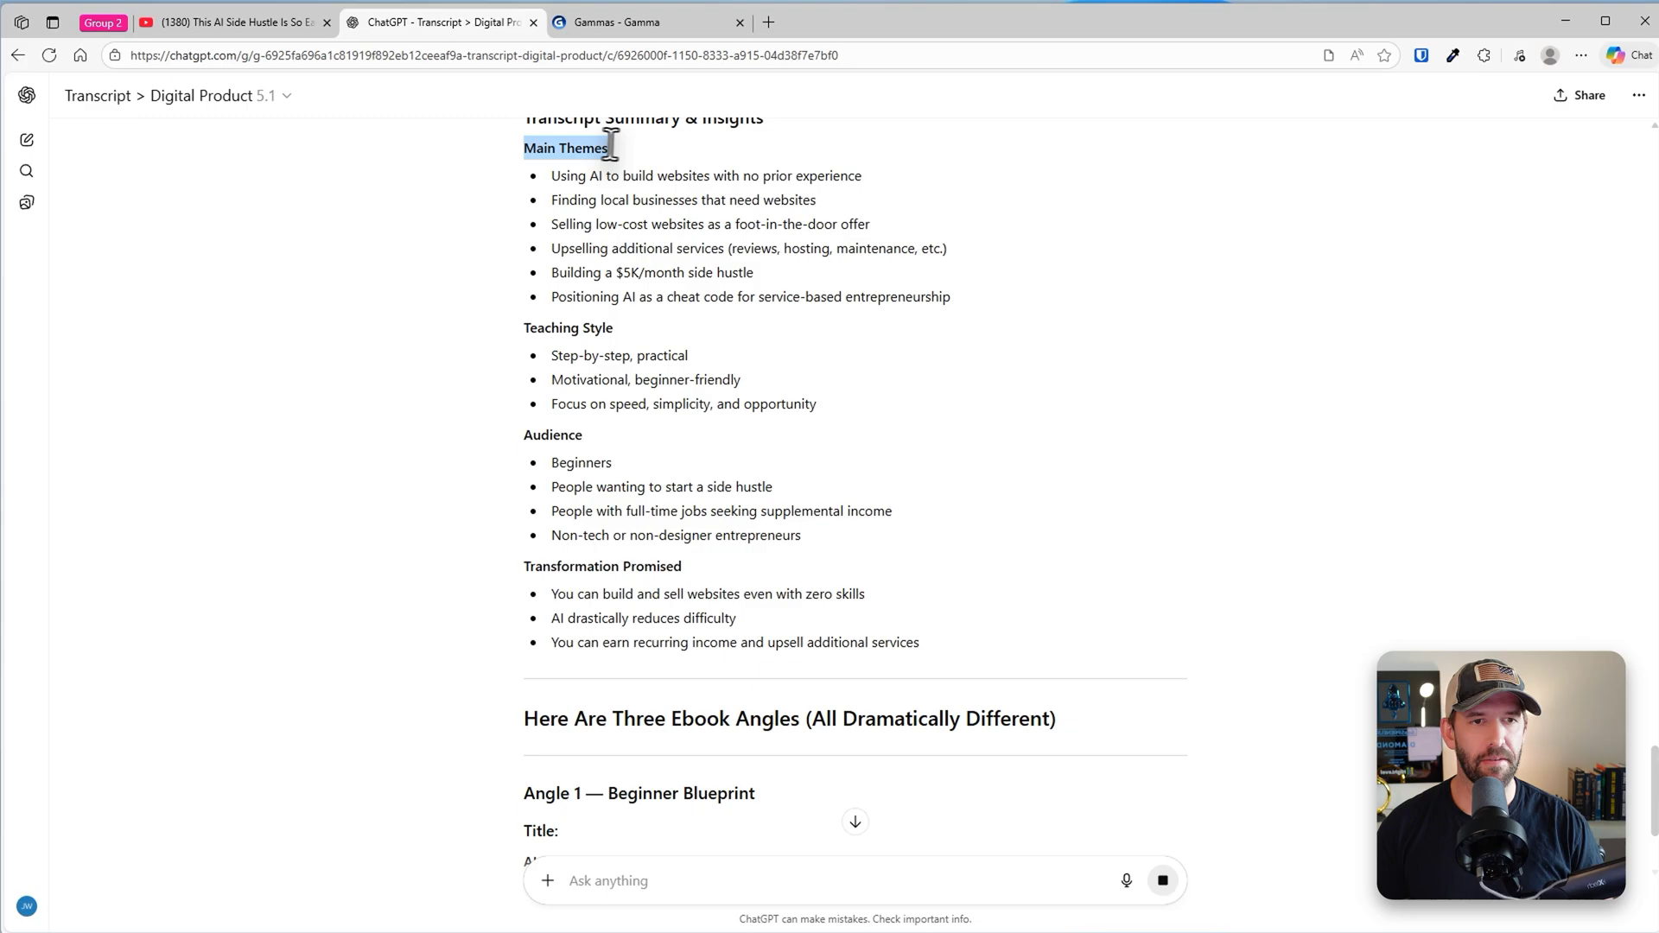
drag(521, 328, 672, 330)
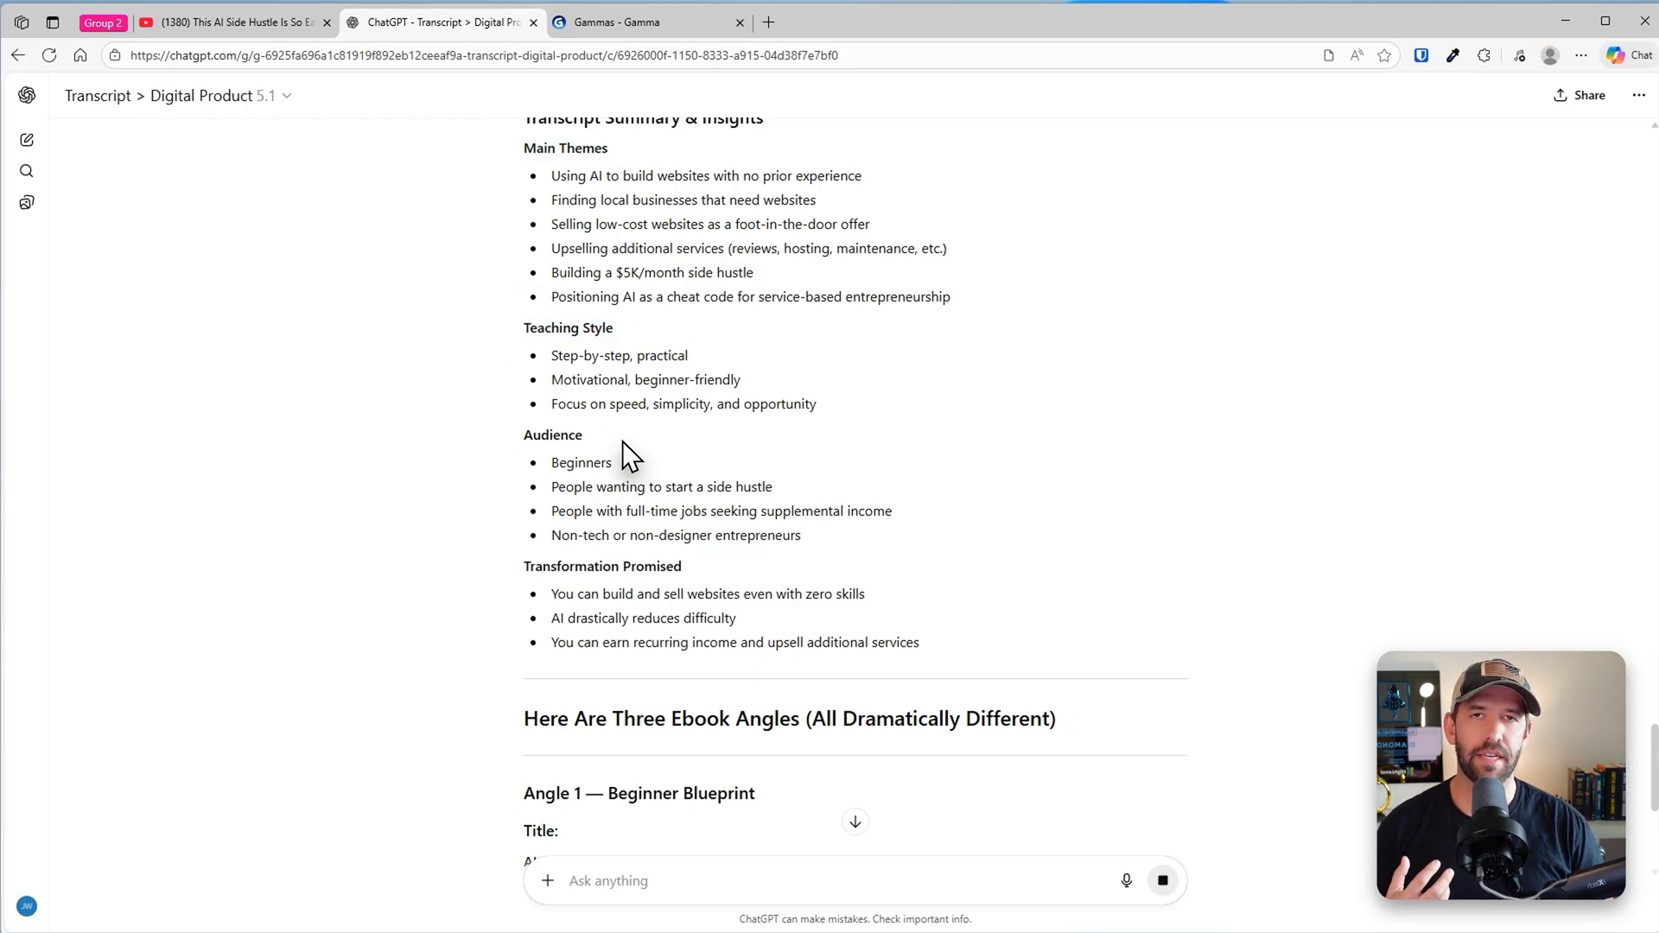
scroll(626, 455, down, 1)
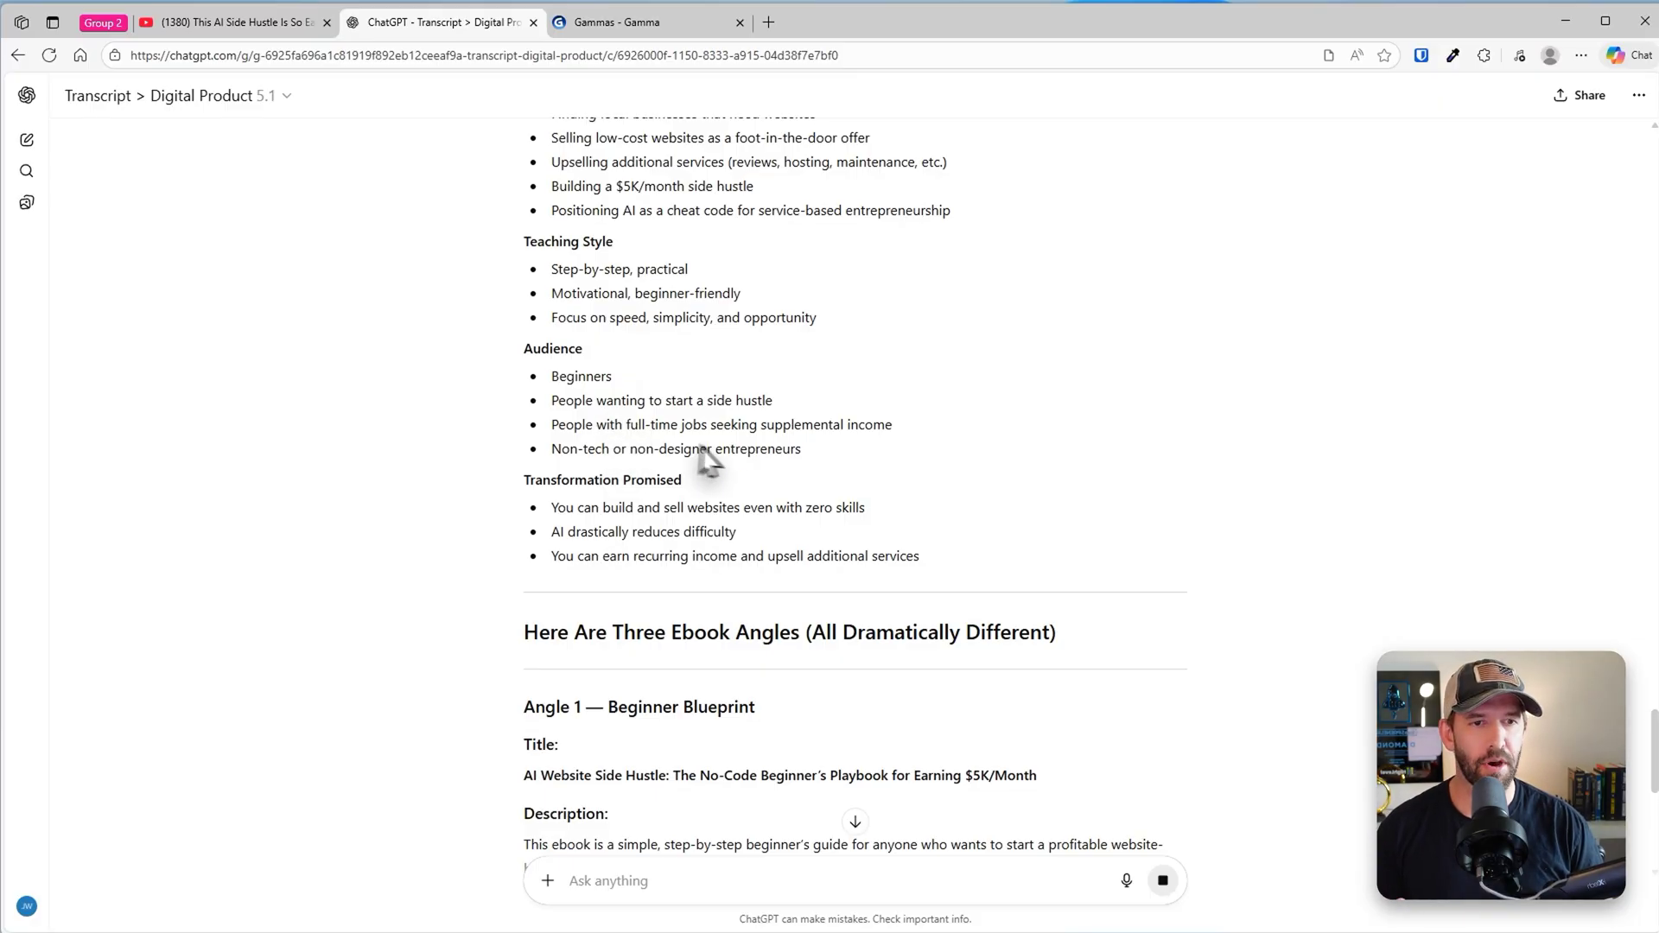
drag(724, 480, 507, 474)
click(477, 474)
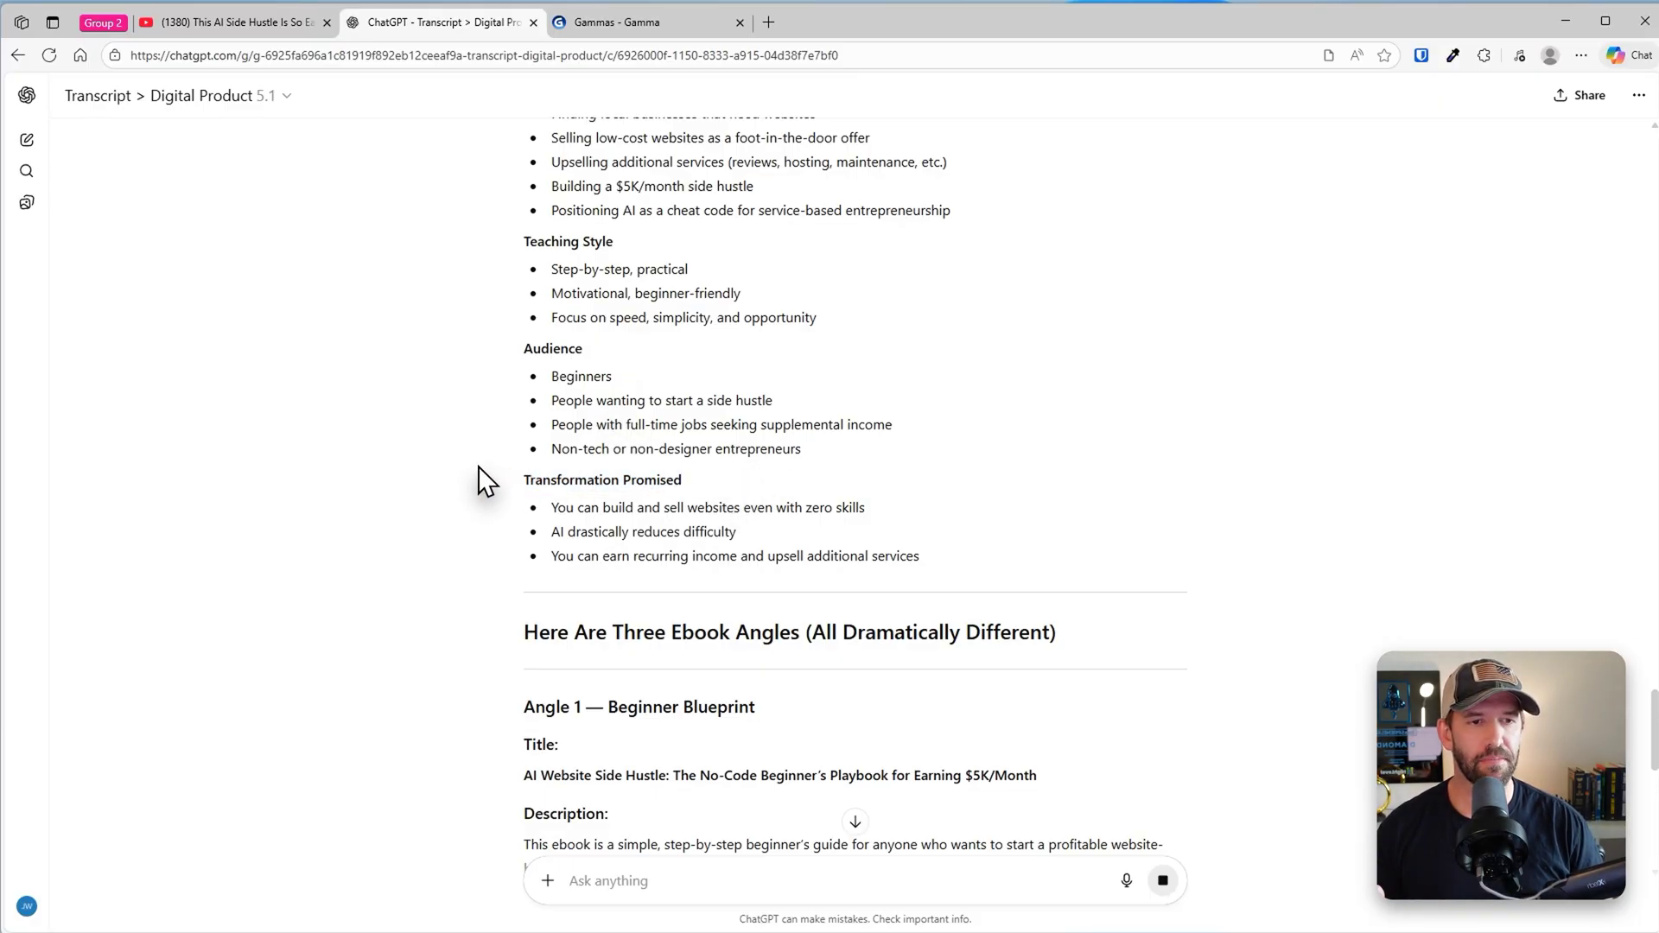
Compare Angles 1, 2 and 3, returning to Angle 1's beginner playbook
scroll(481, 471, up, 3)
scroll(519, 432, down, 7)
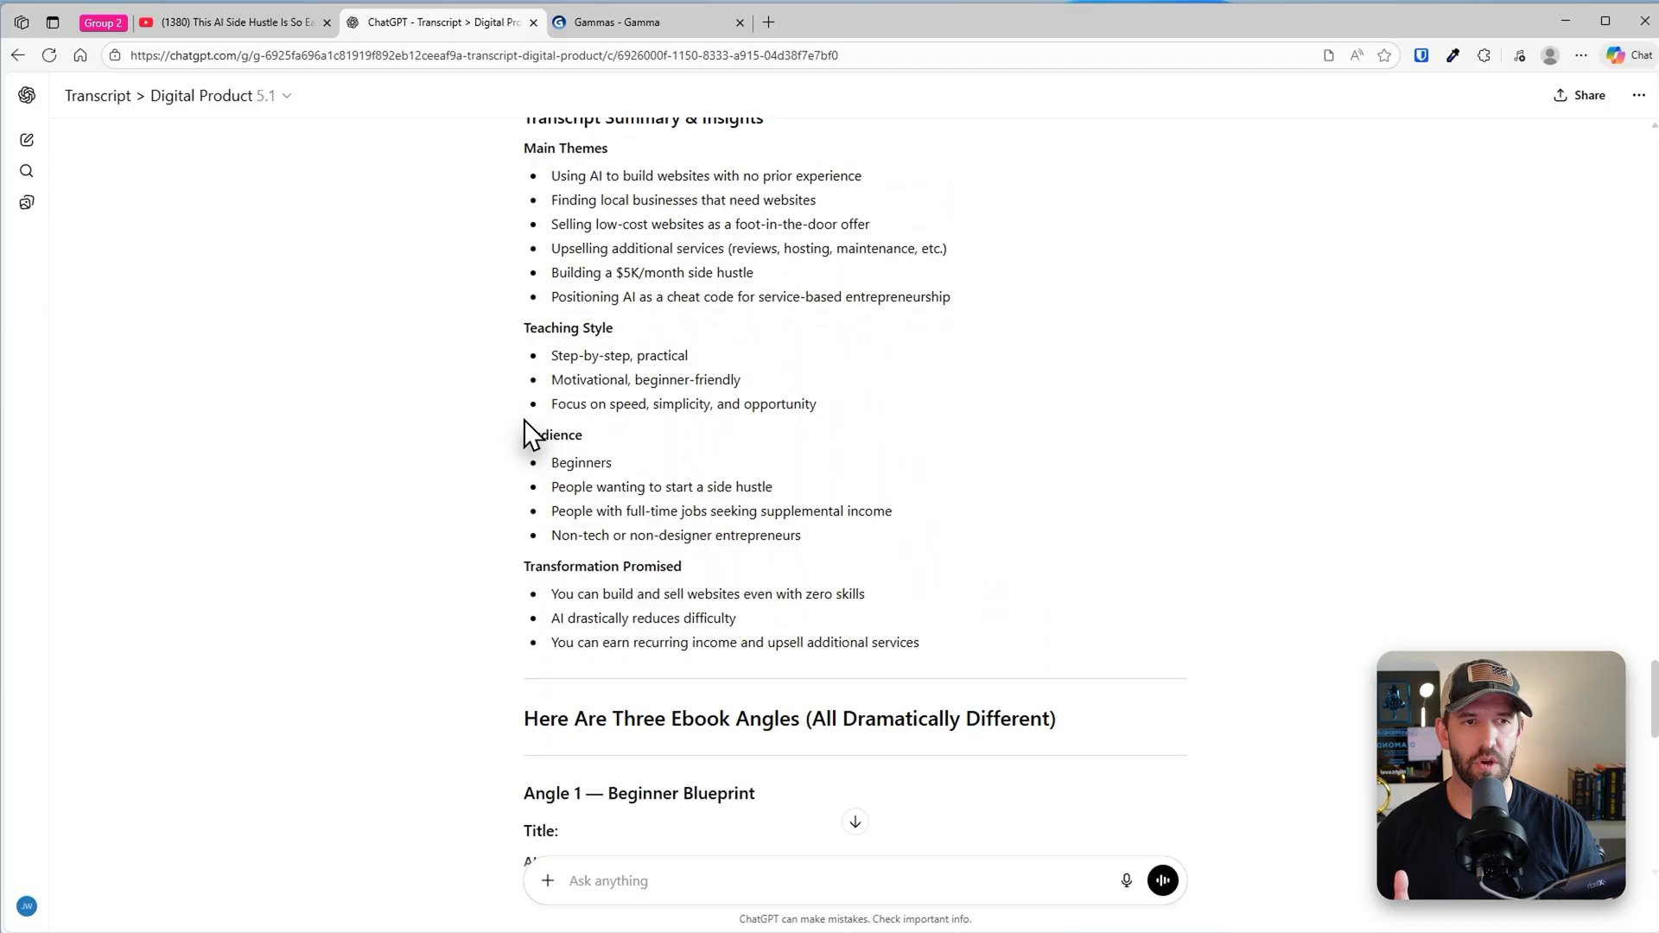
scroll(768, 435, down, 10)
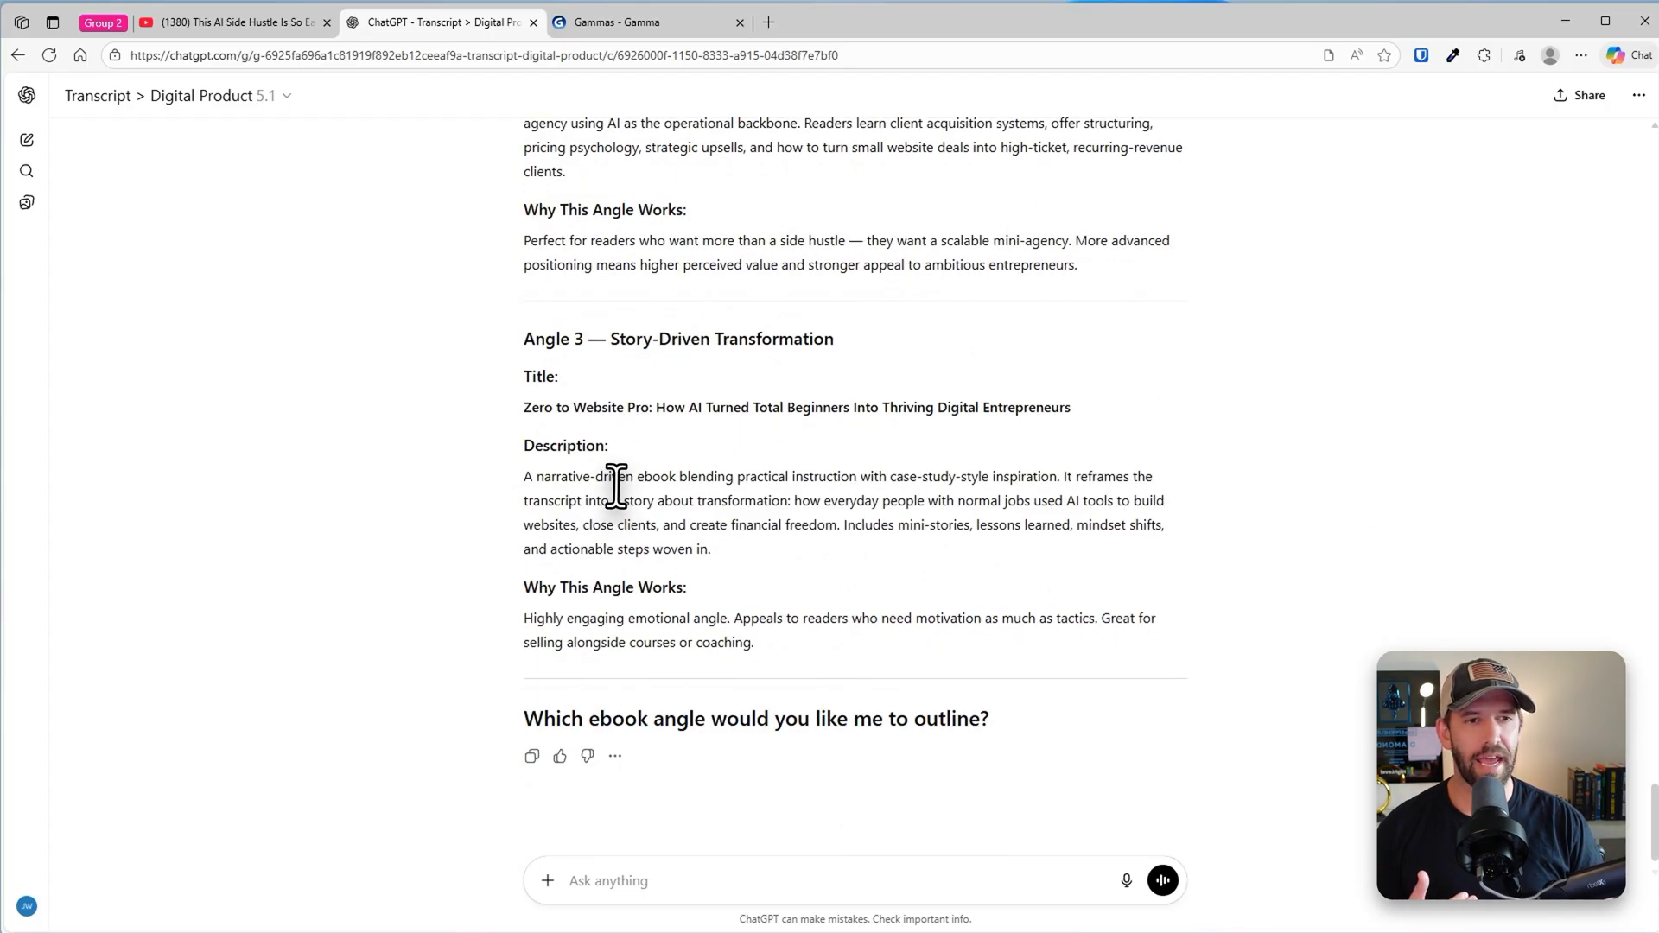
scroll(617, 480, up, 7)
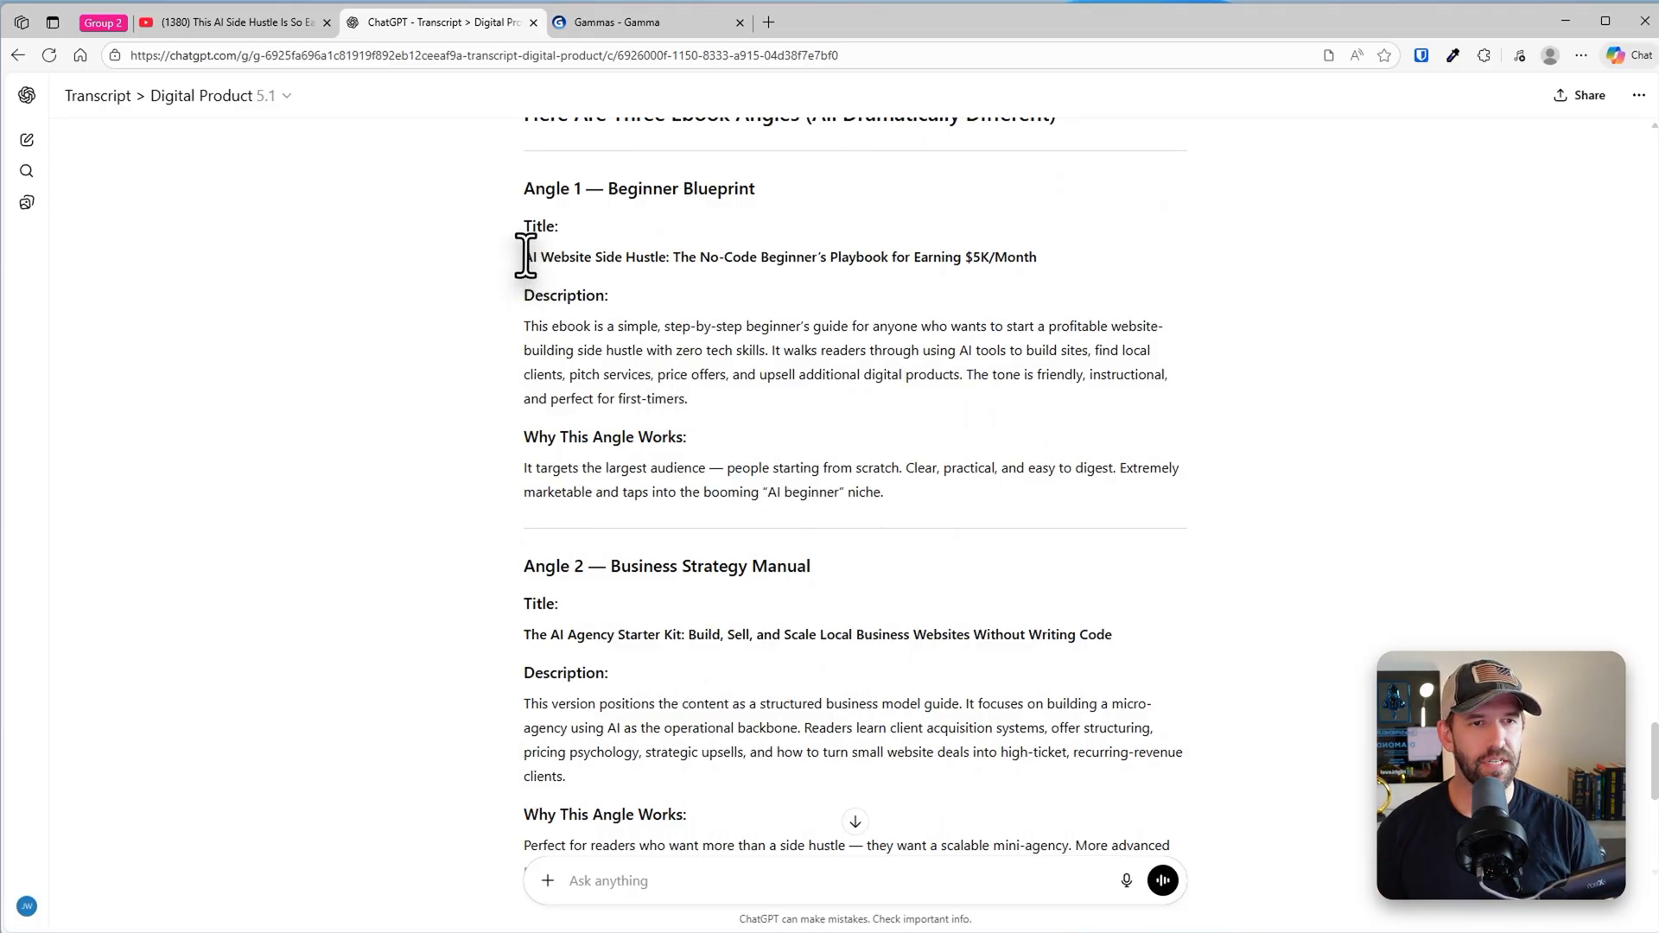
drag(832, 257, 1085, 278)
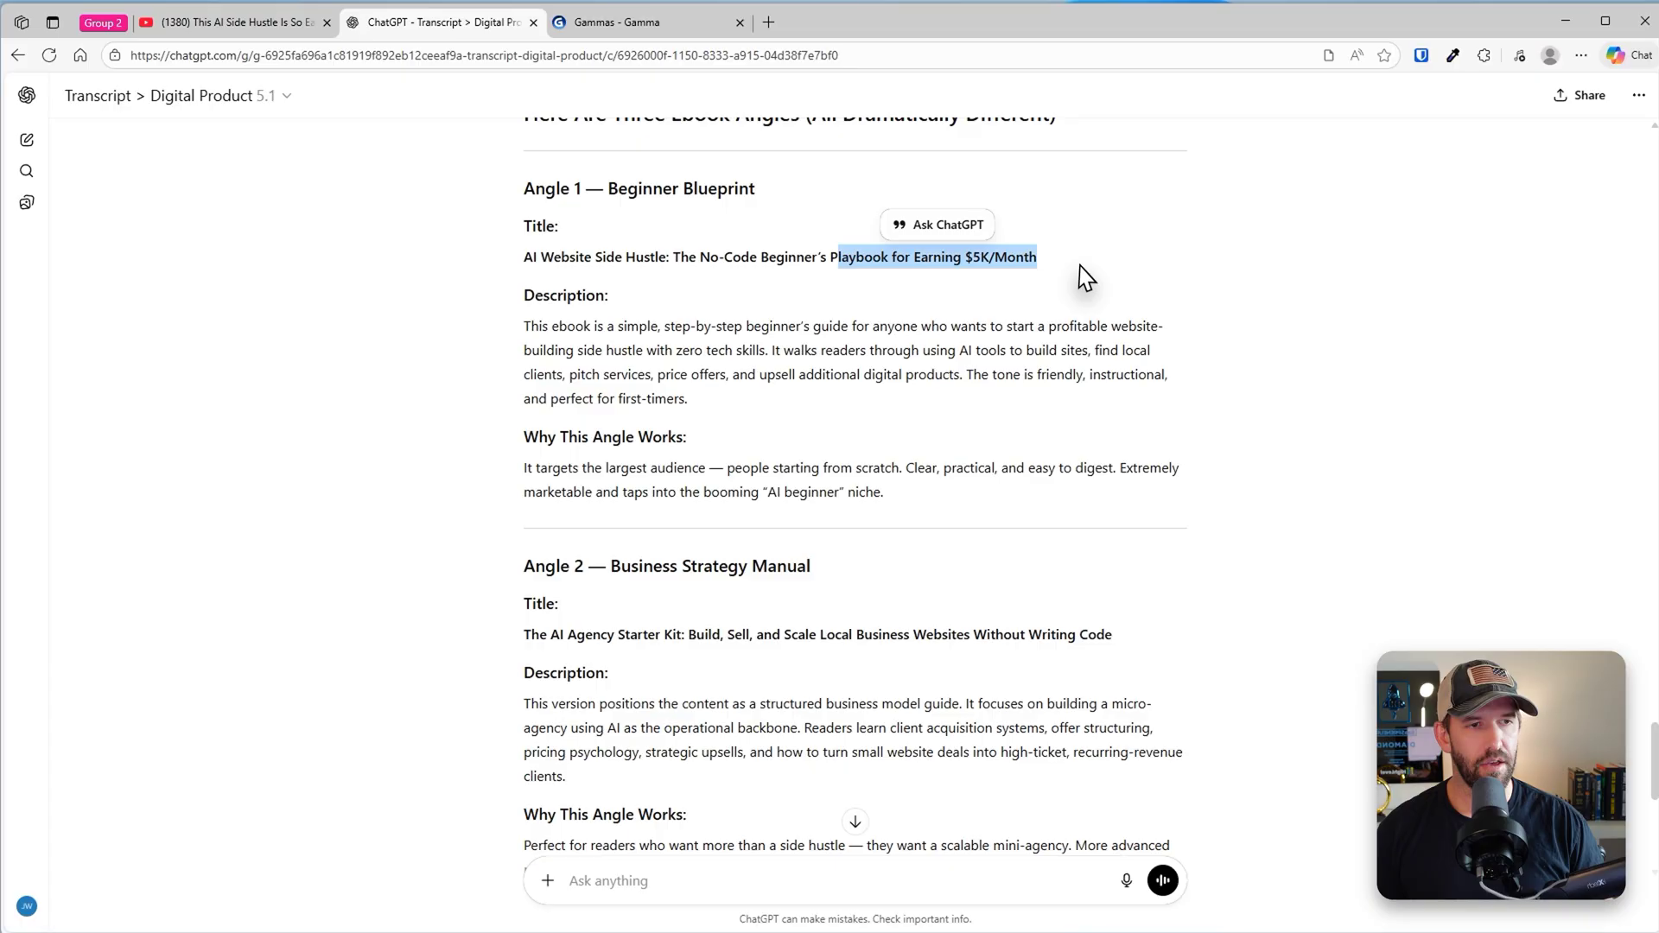
click(1082, 281)
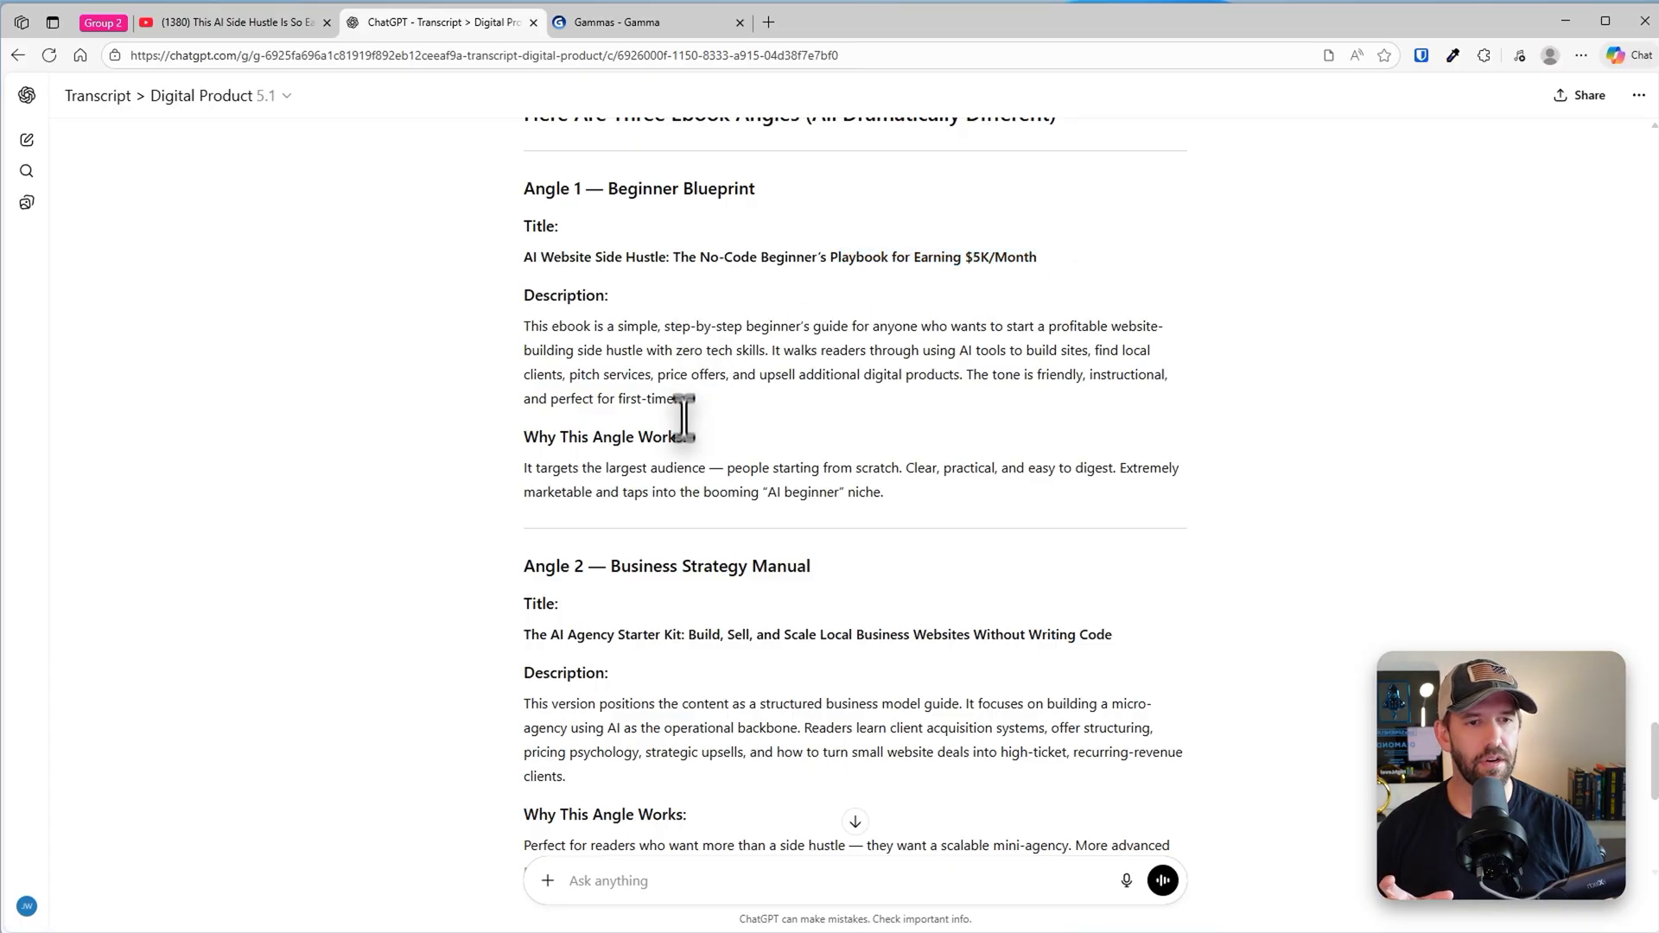
scroll(687, 518, down, 1)
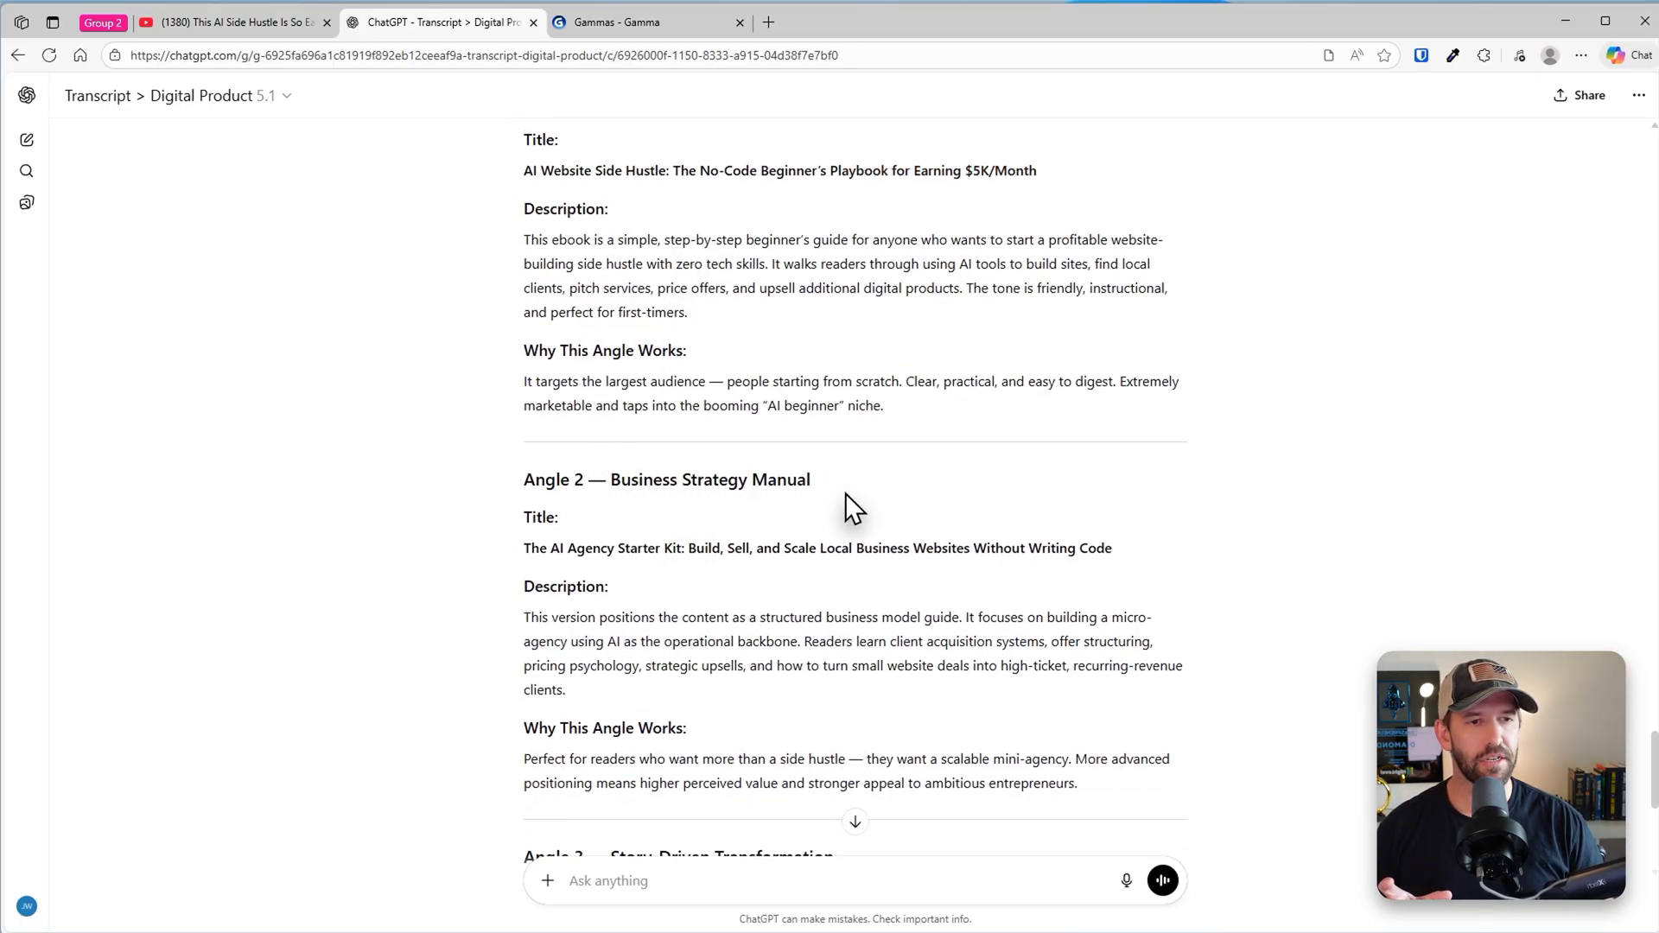
scroll(941, 570, down, 4)
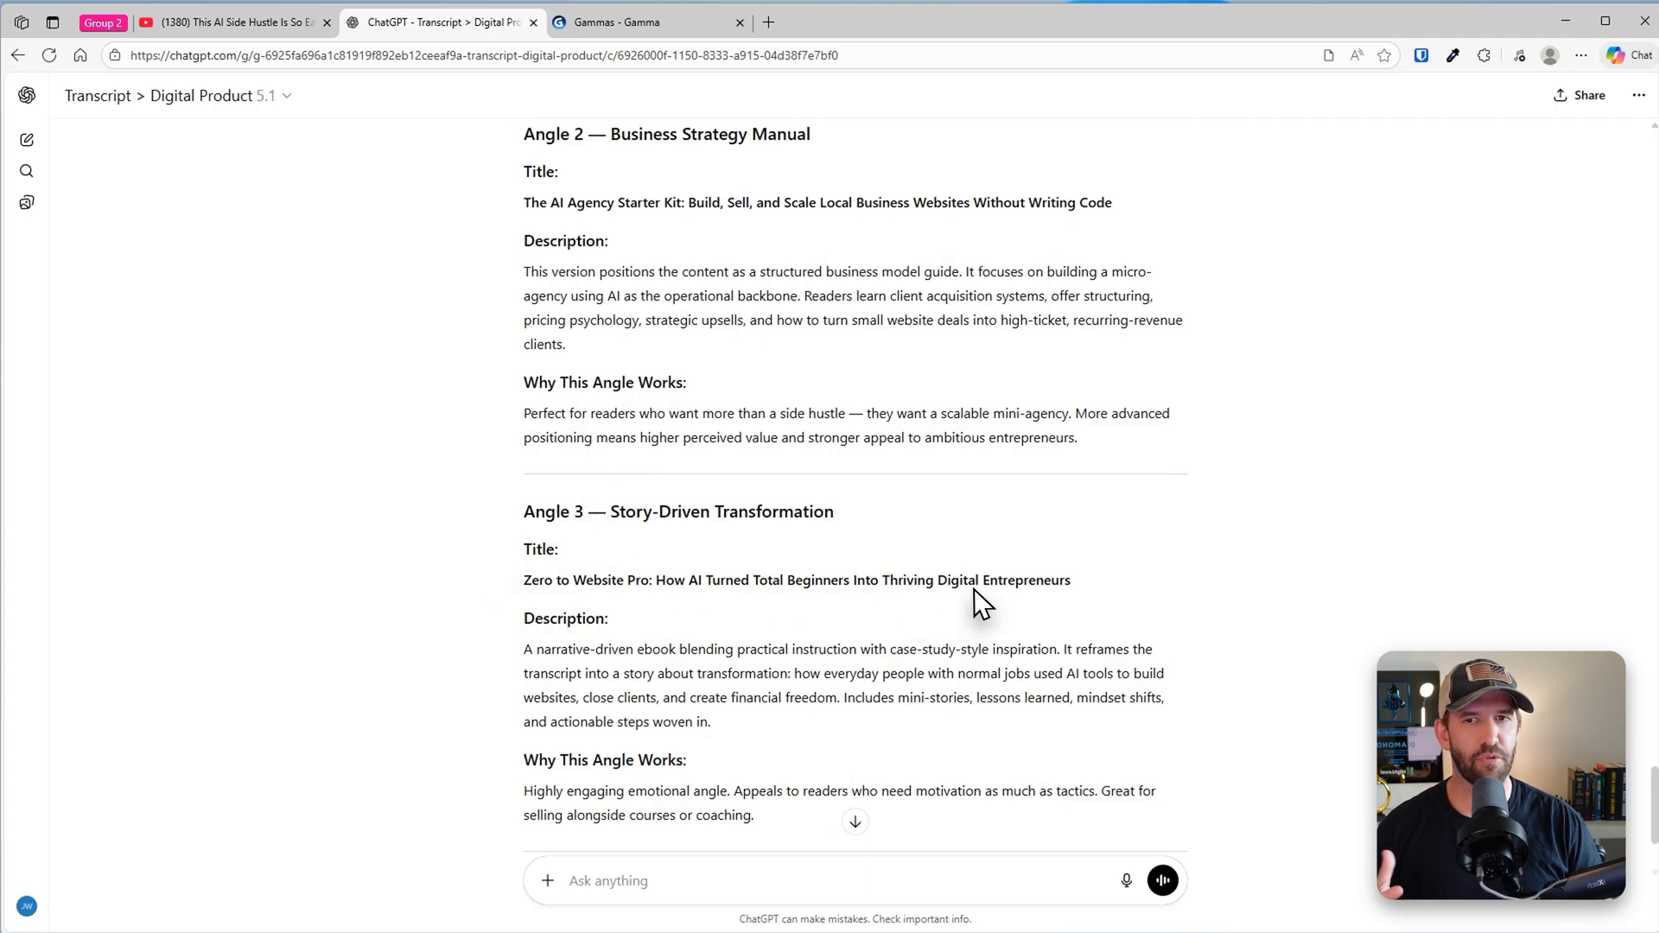
scroll(981, 600, up, 4)
scroll(973, 604, up, 2)
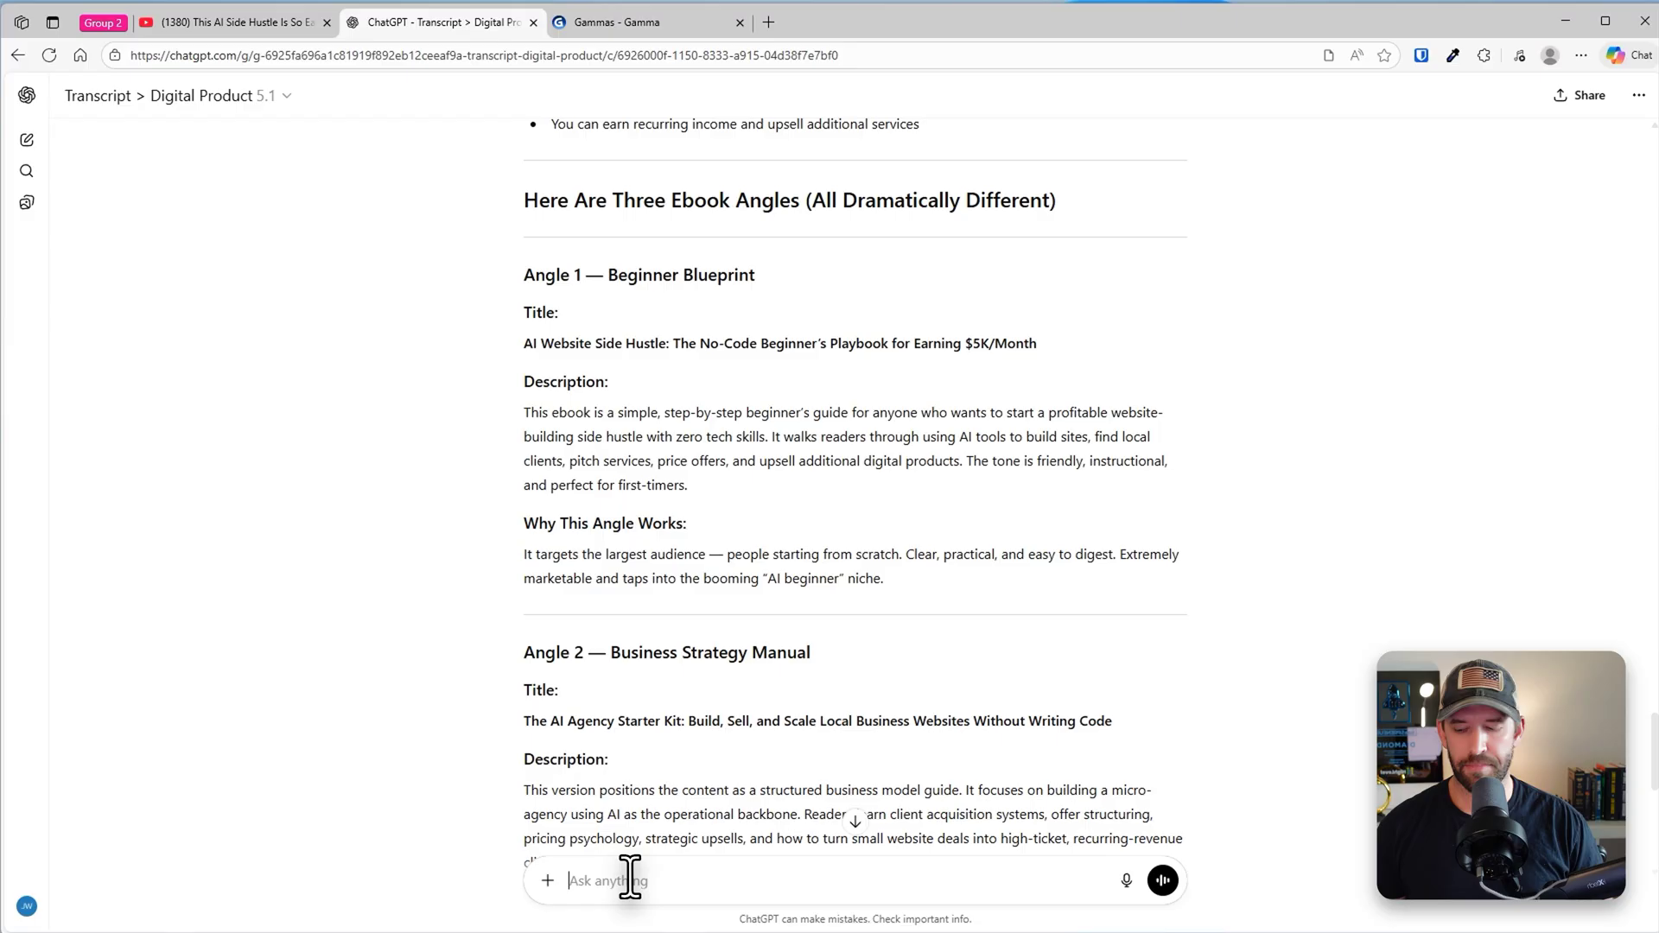
Choose Angle 1, the beginner blueprint, and the professional, instructional tone
key(Return)
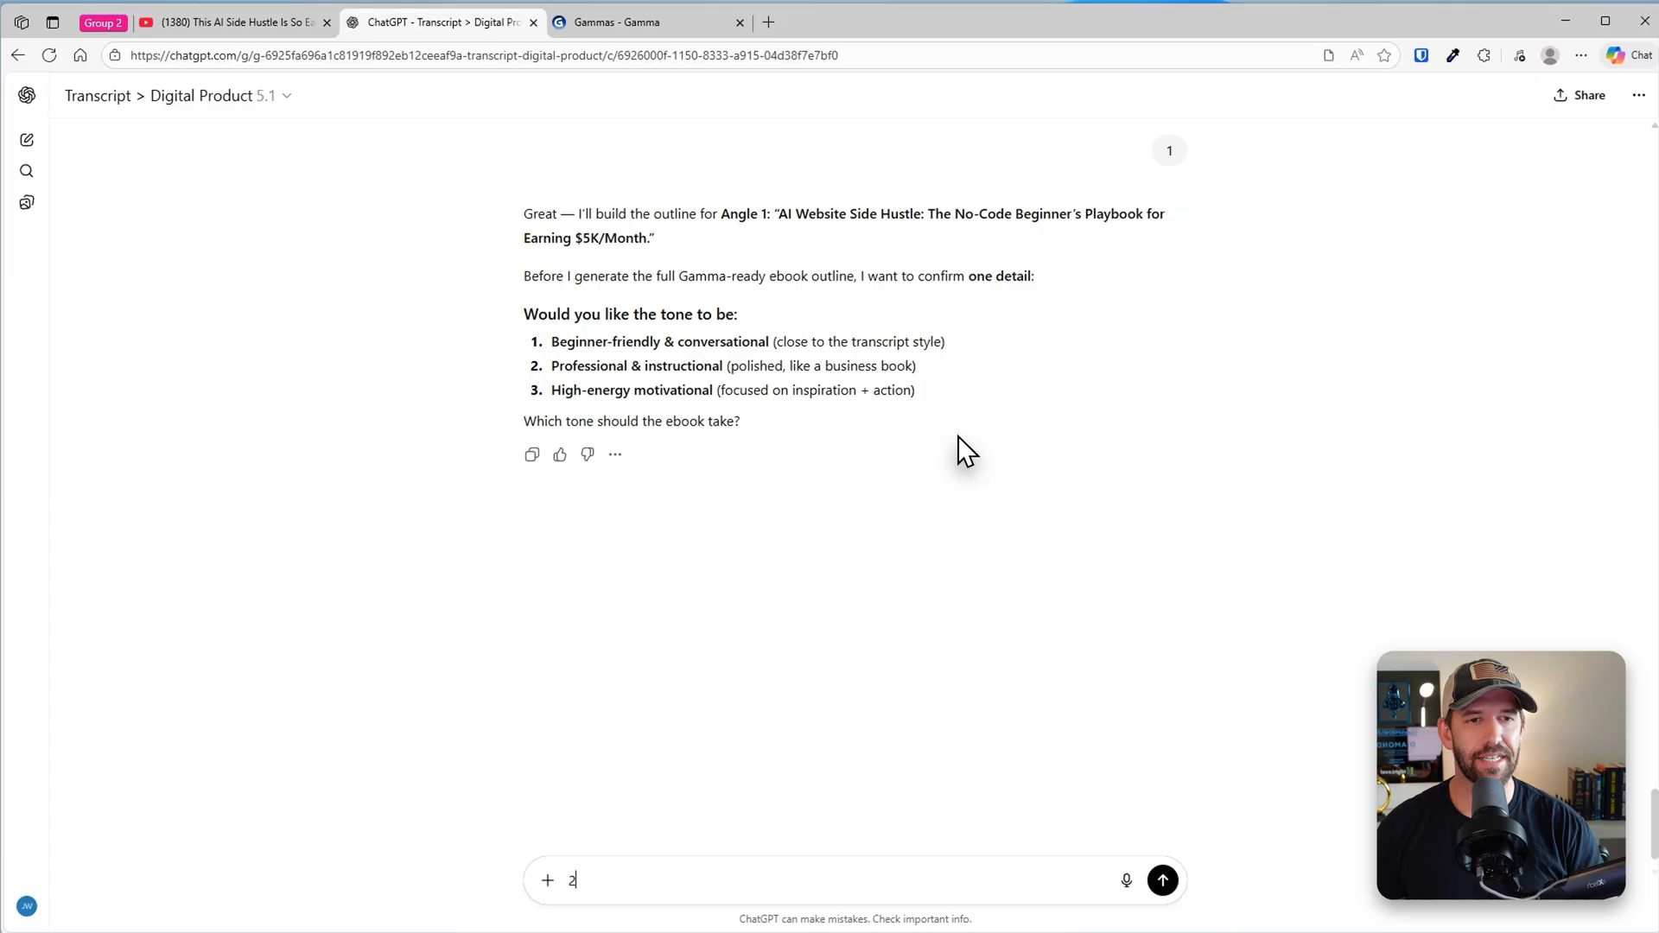
key(Return)
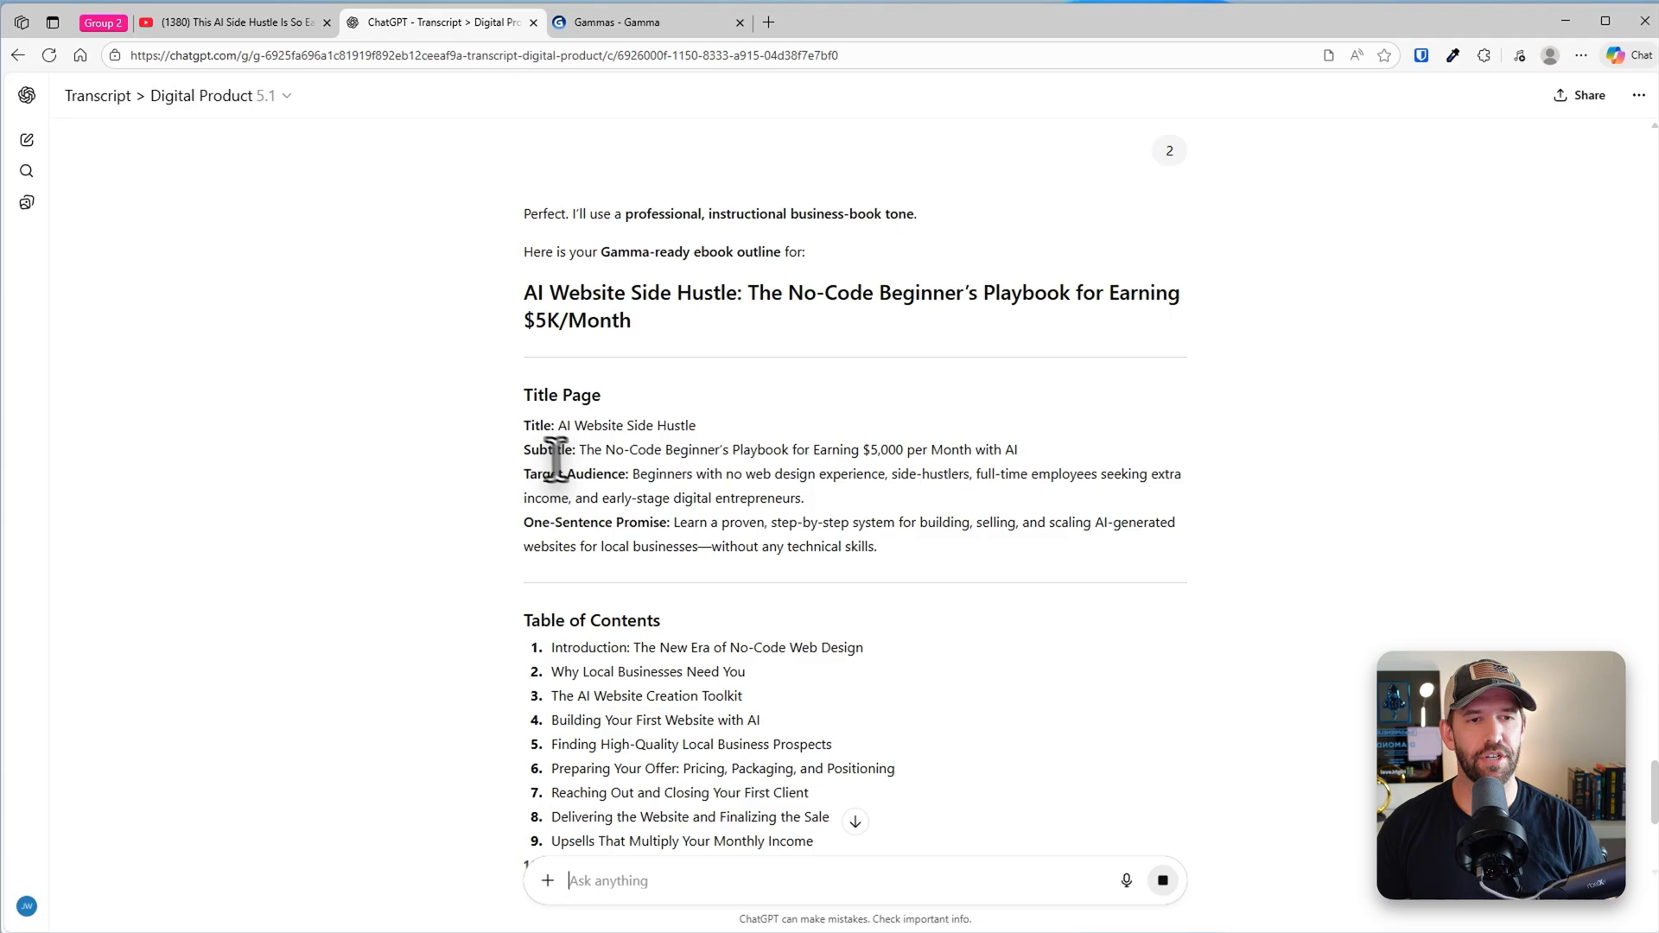
Scroll through the finished outline and select it from Chapter 12 up to the title page
scroll(553, 449, down, 4)
scroll(553, 380, down, 5)
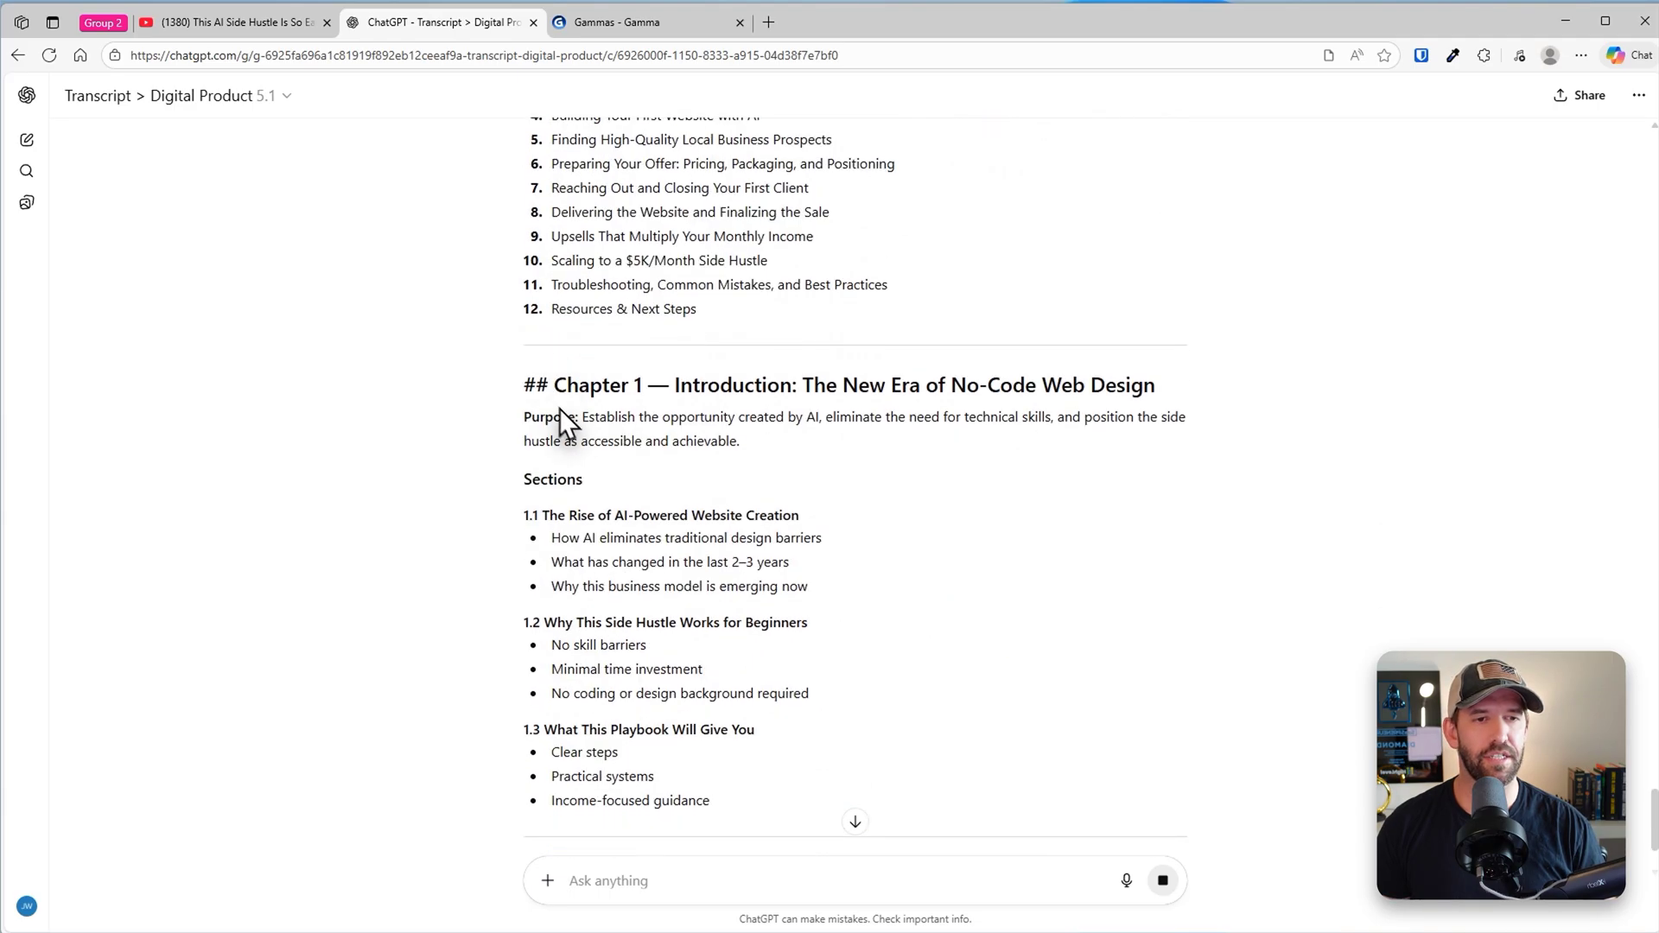
scroll(549, 375, down, 2)
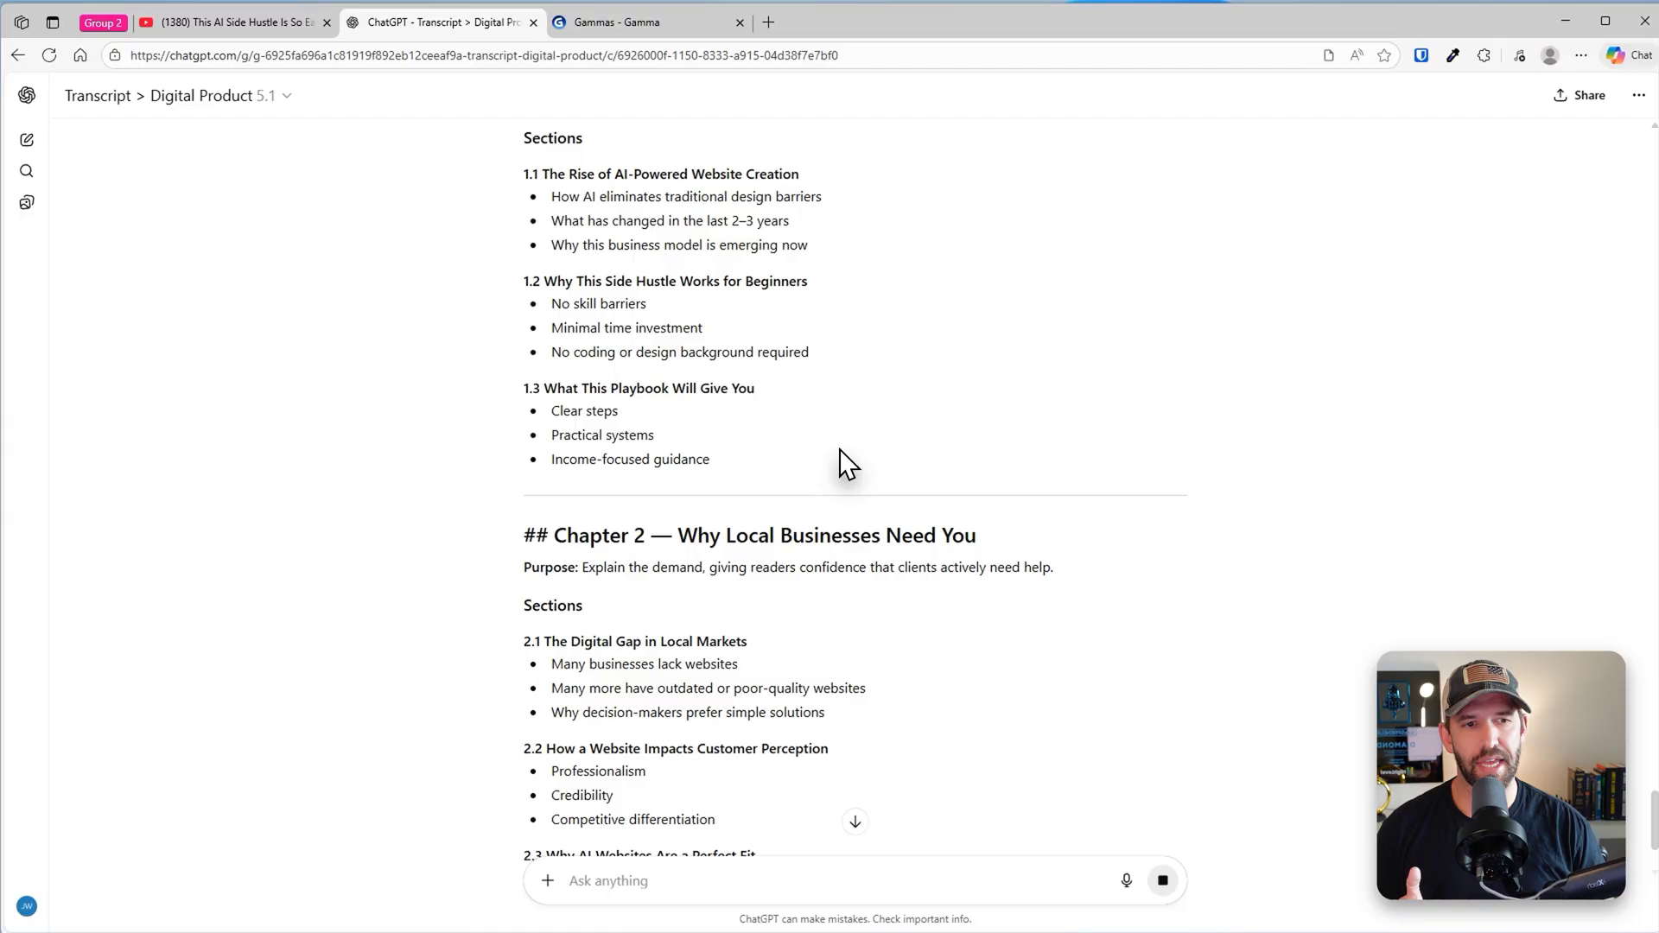
scroll(842, 462, down, 20)
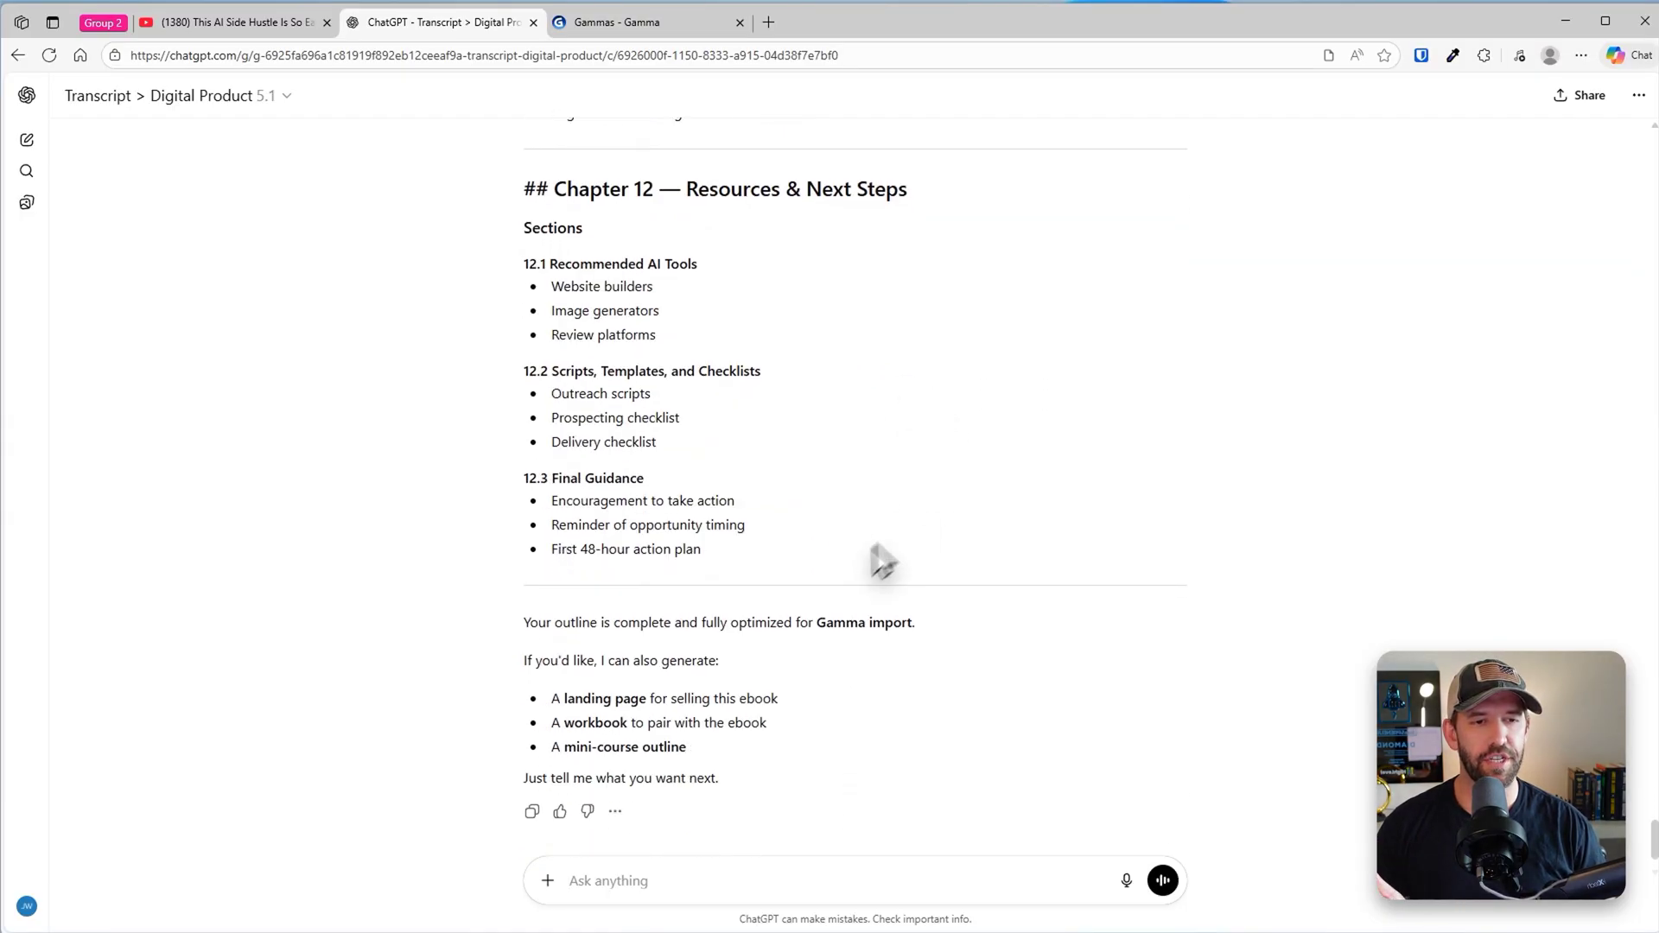
scroll(803, 639, up, 1)
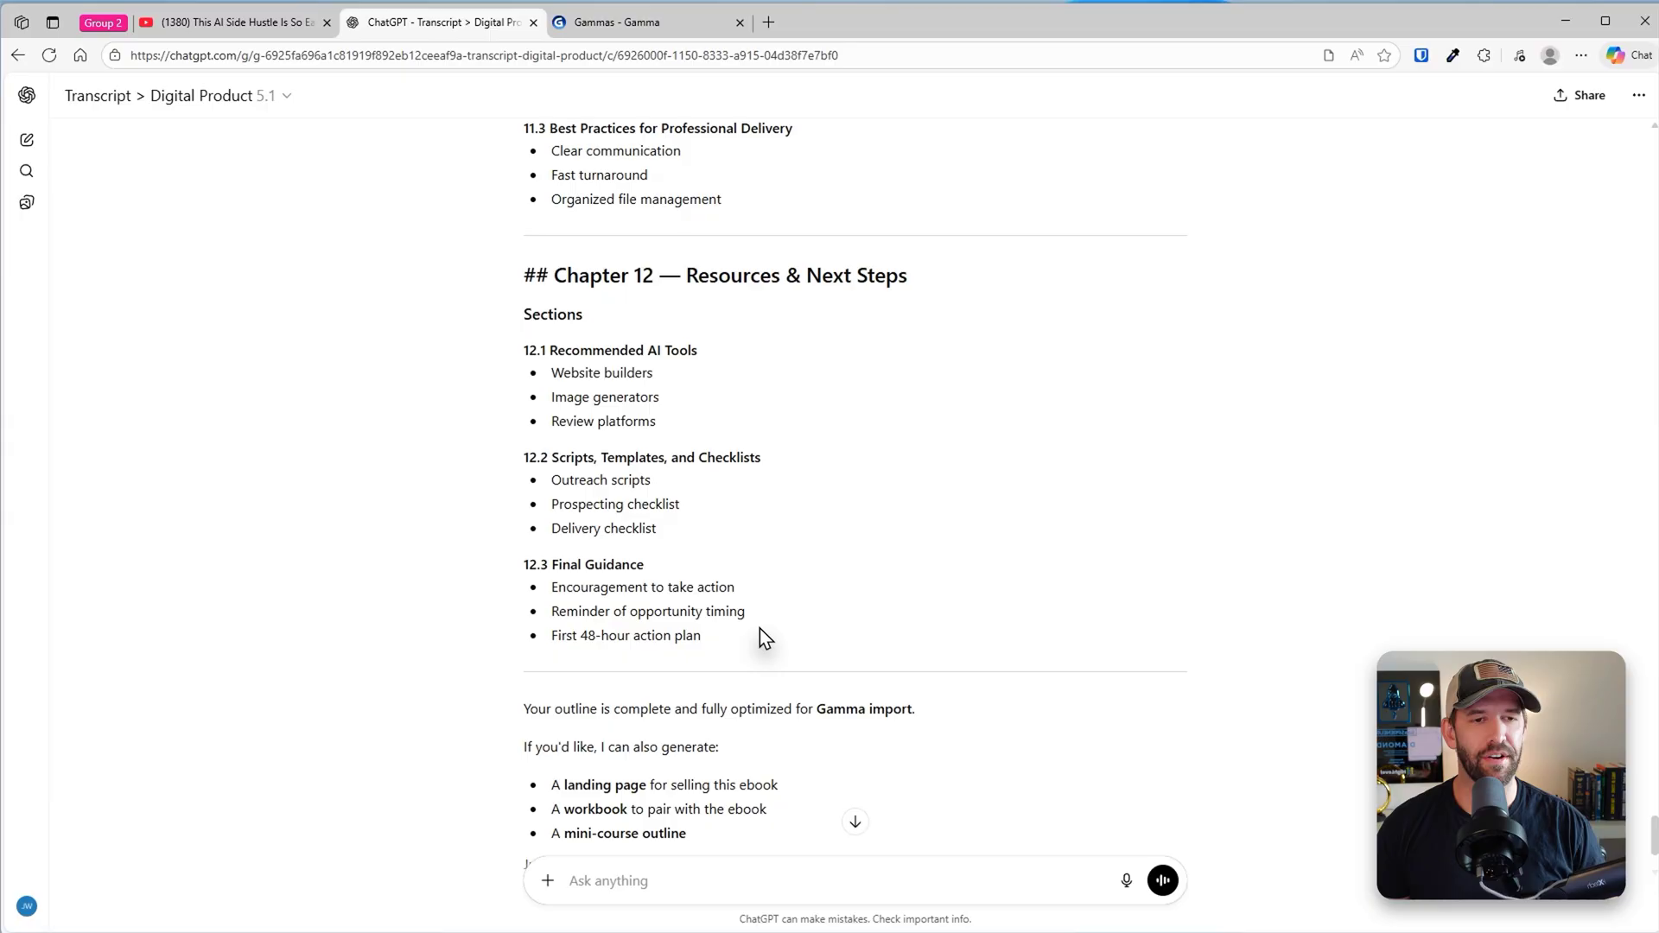
drag(759, 629, 519, 197)
scroll(715, 611, up, 20)
scroll(711, 604, up, 20)
scroll(704, 593, up, 15)
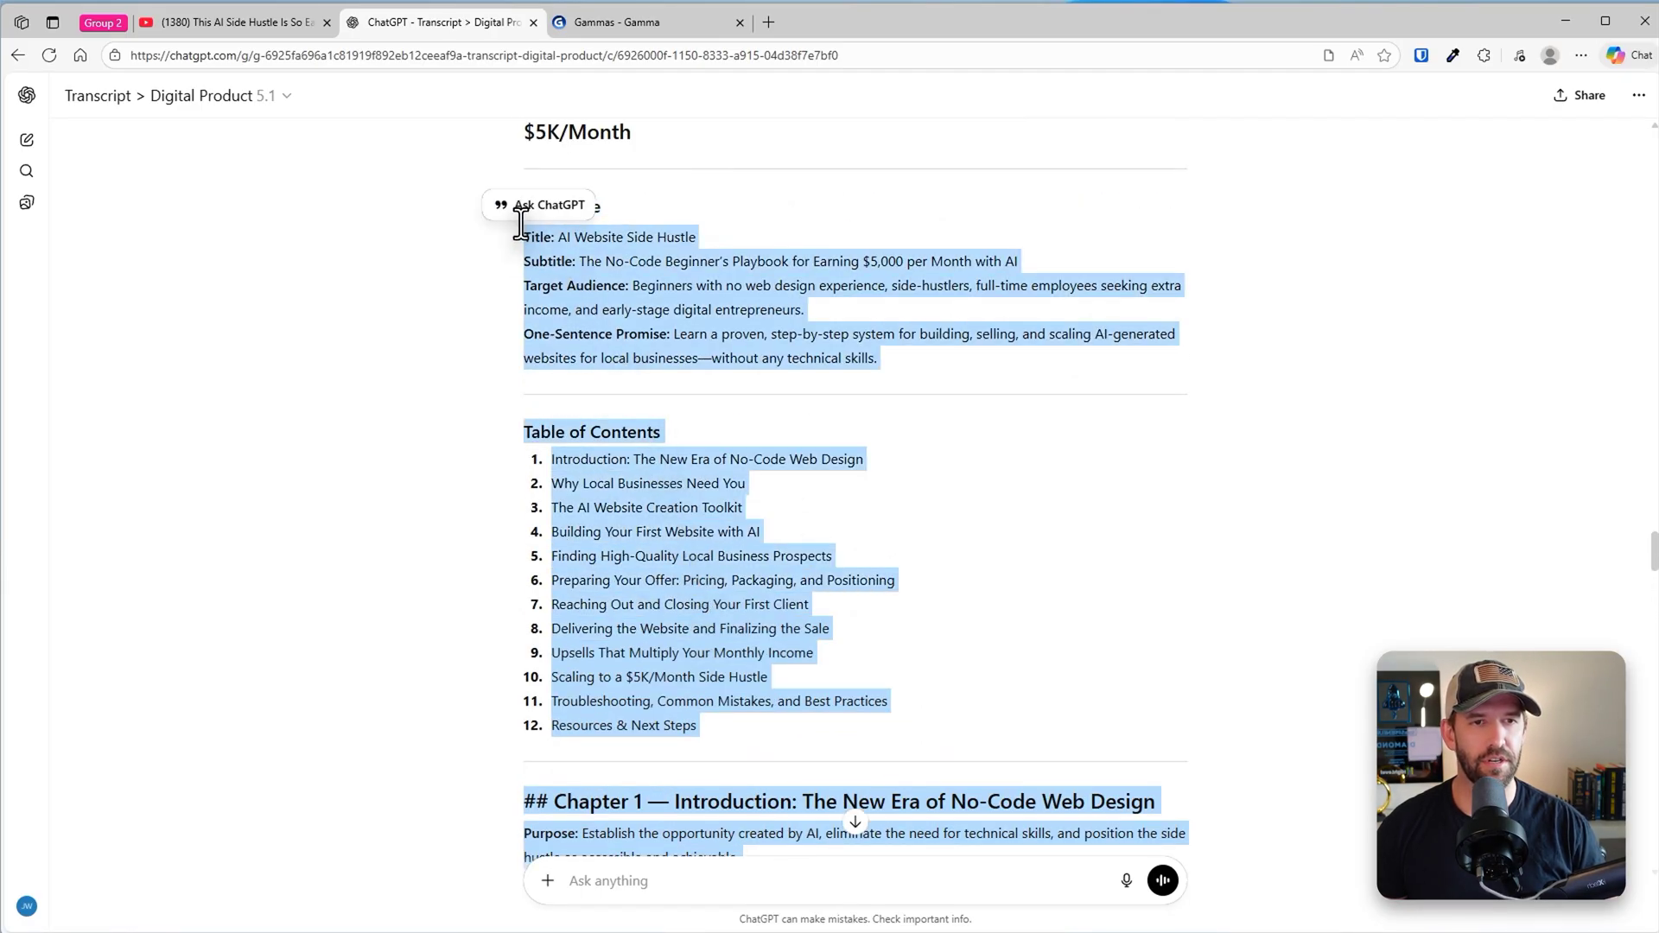
Start a new Gamma Document from pasted text, keeping the Letter page size
click(593, 26)
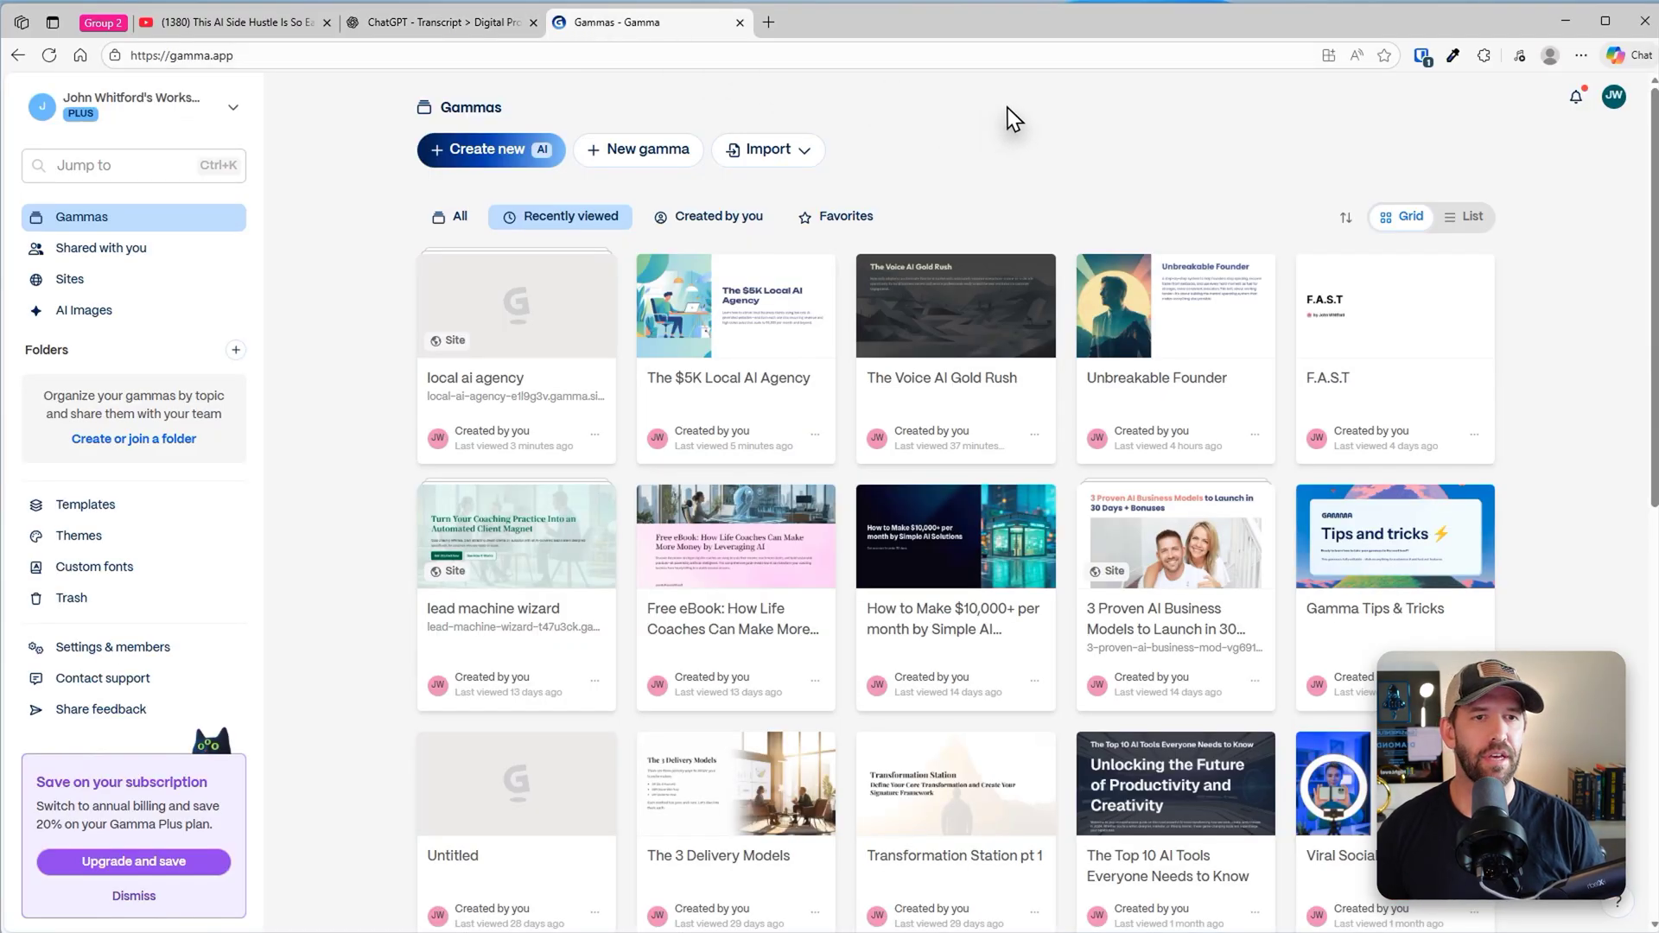
click(497, 154)
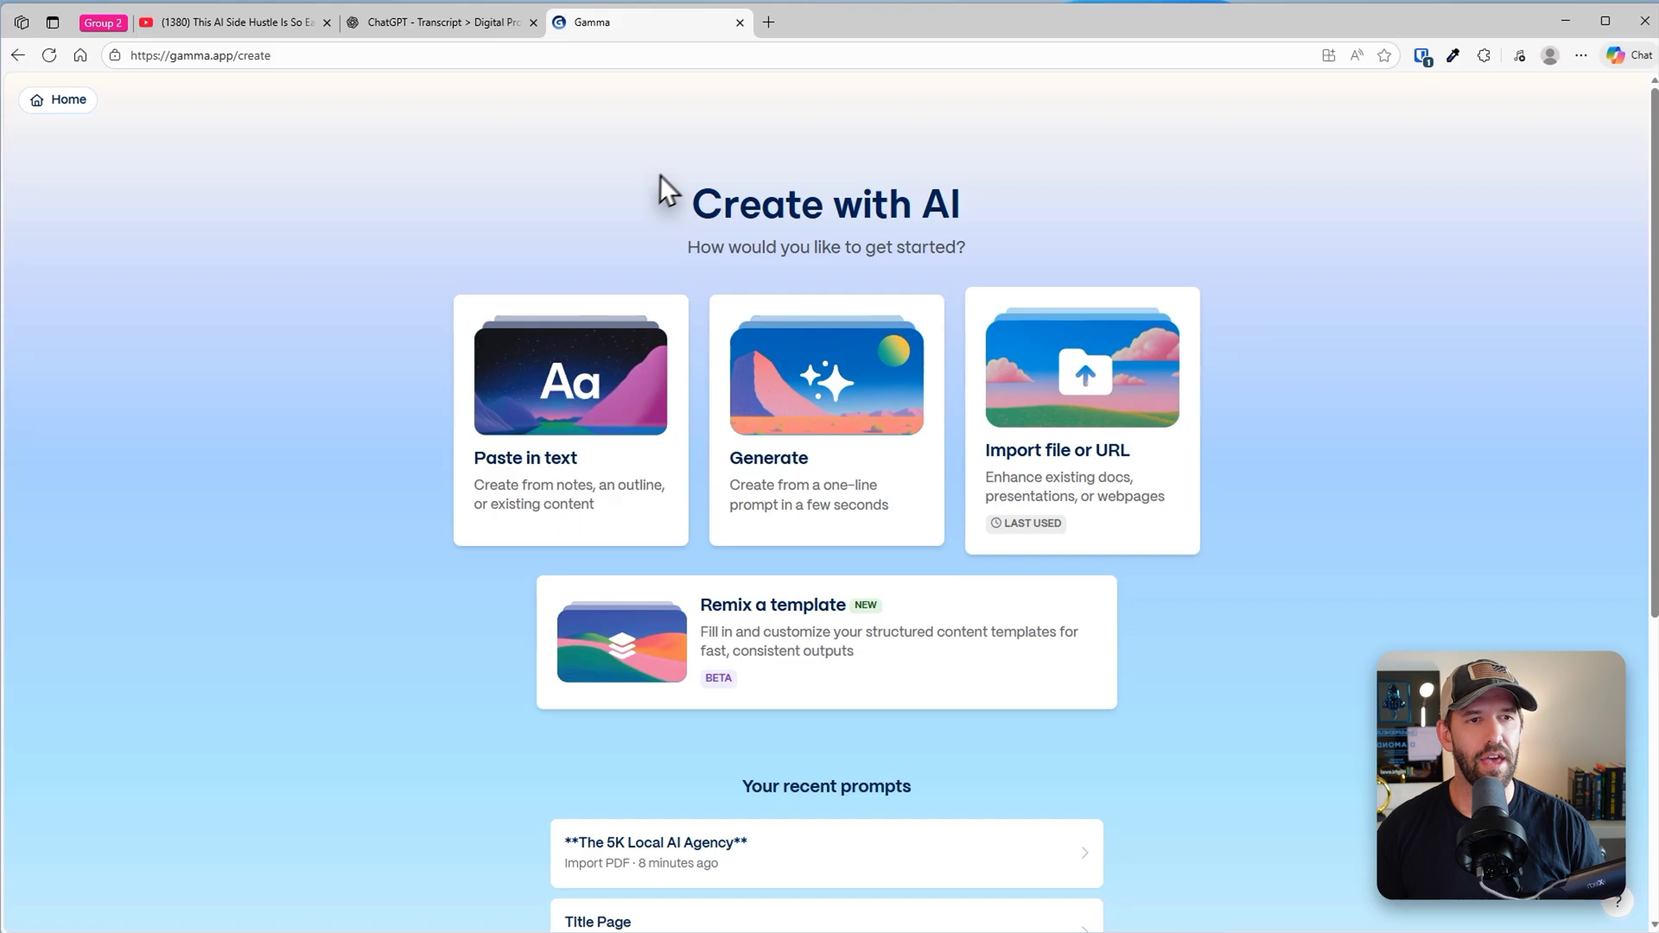
click(567, 404)
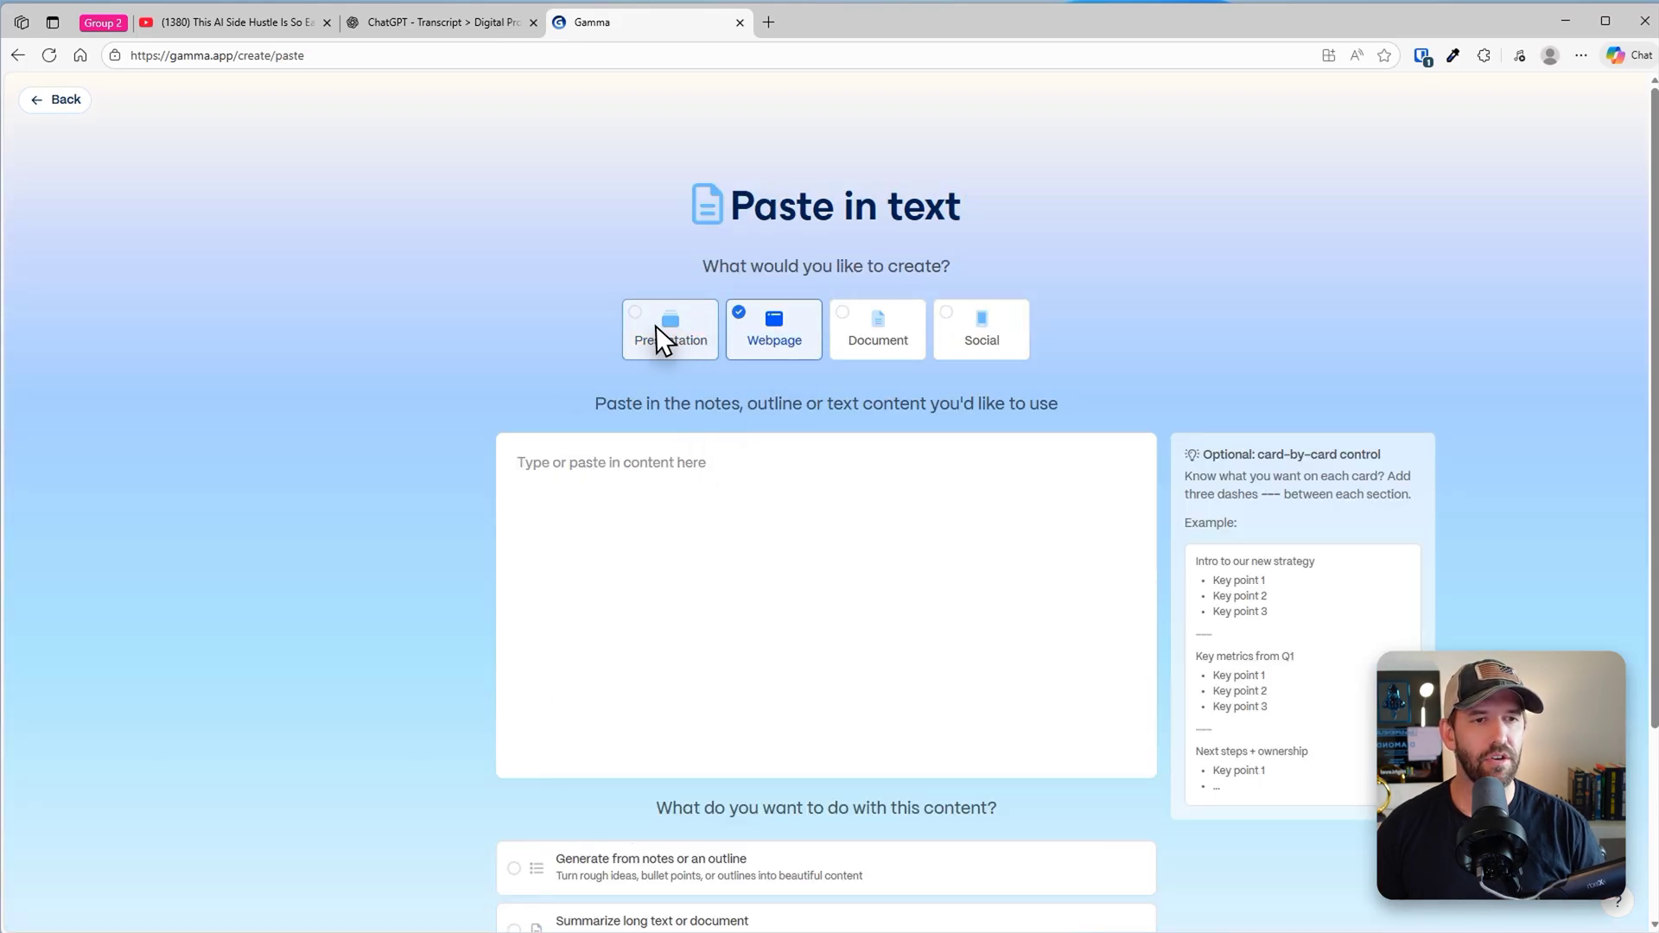
click(868, 332)
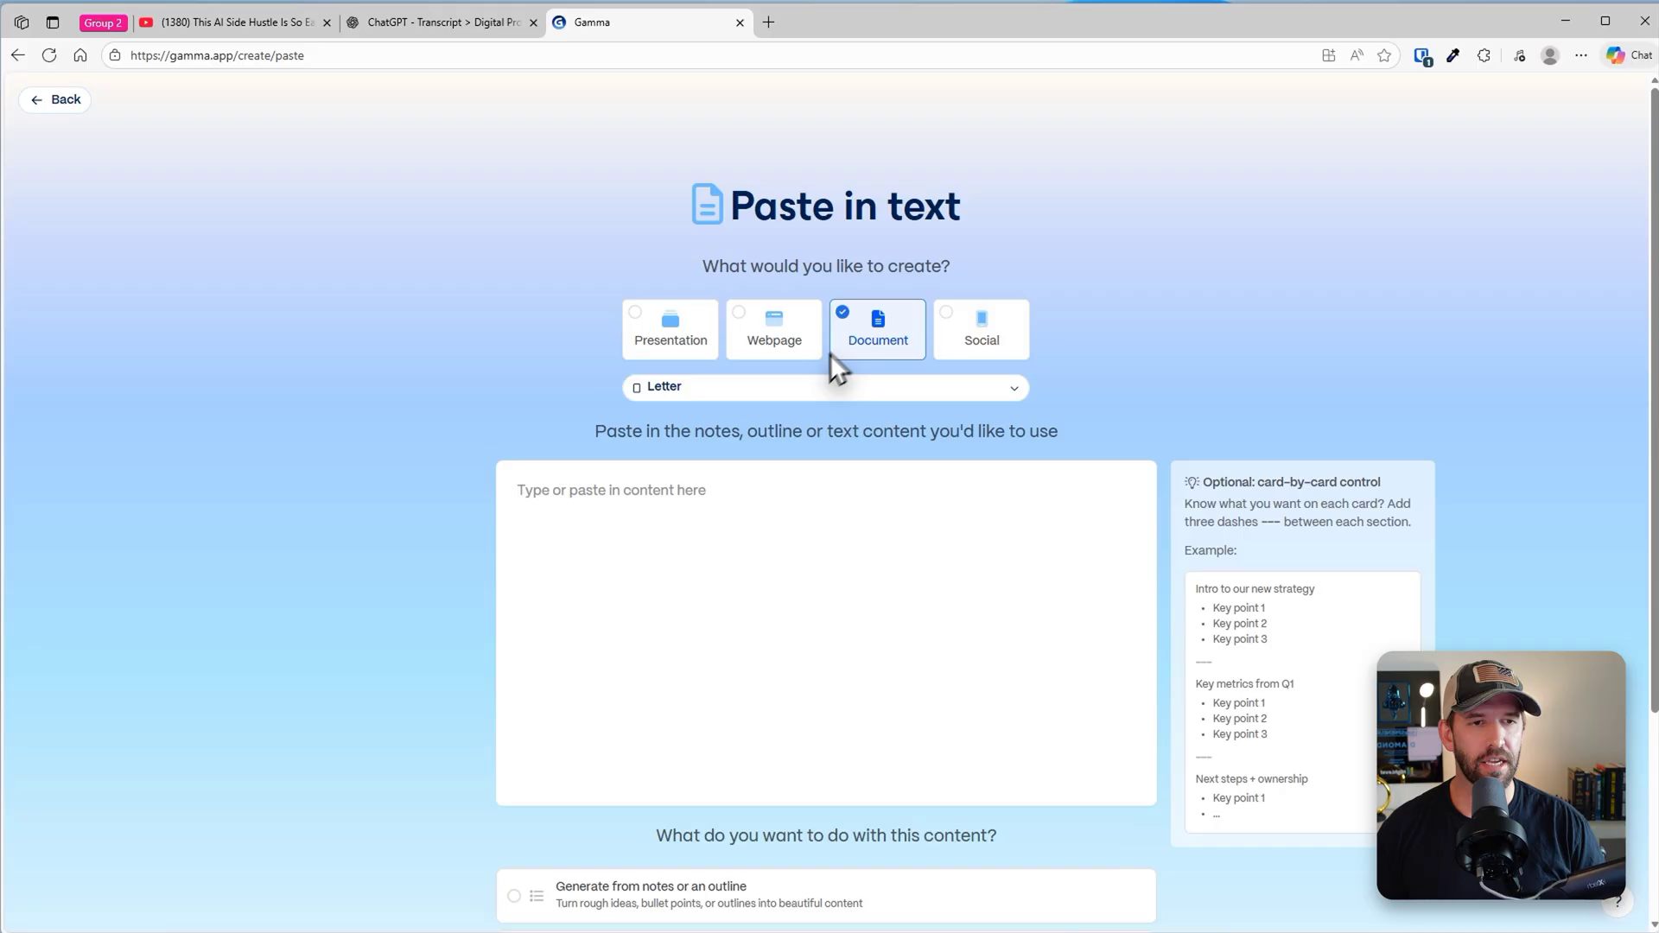
click(801, 388)
Paste the ebook outline, choose Generate from notes, and continue to the prompt editor
click(803, 492)
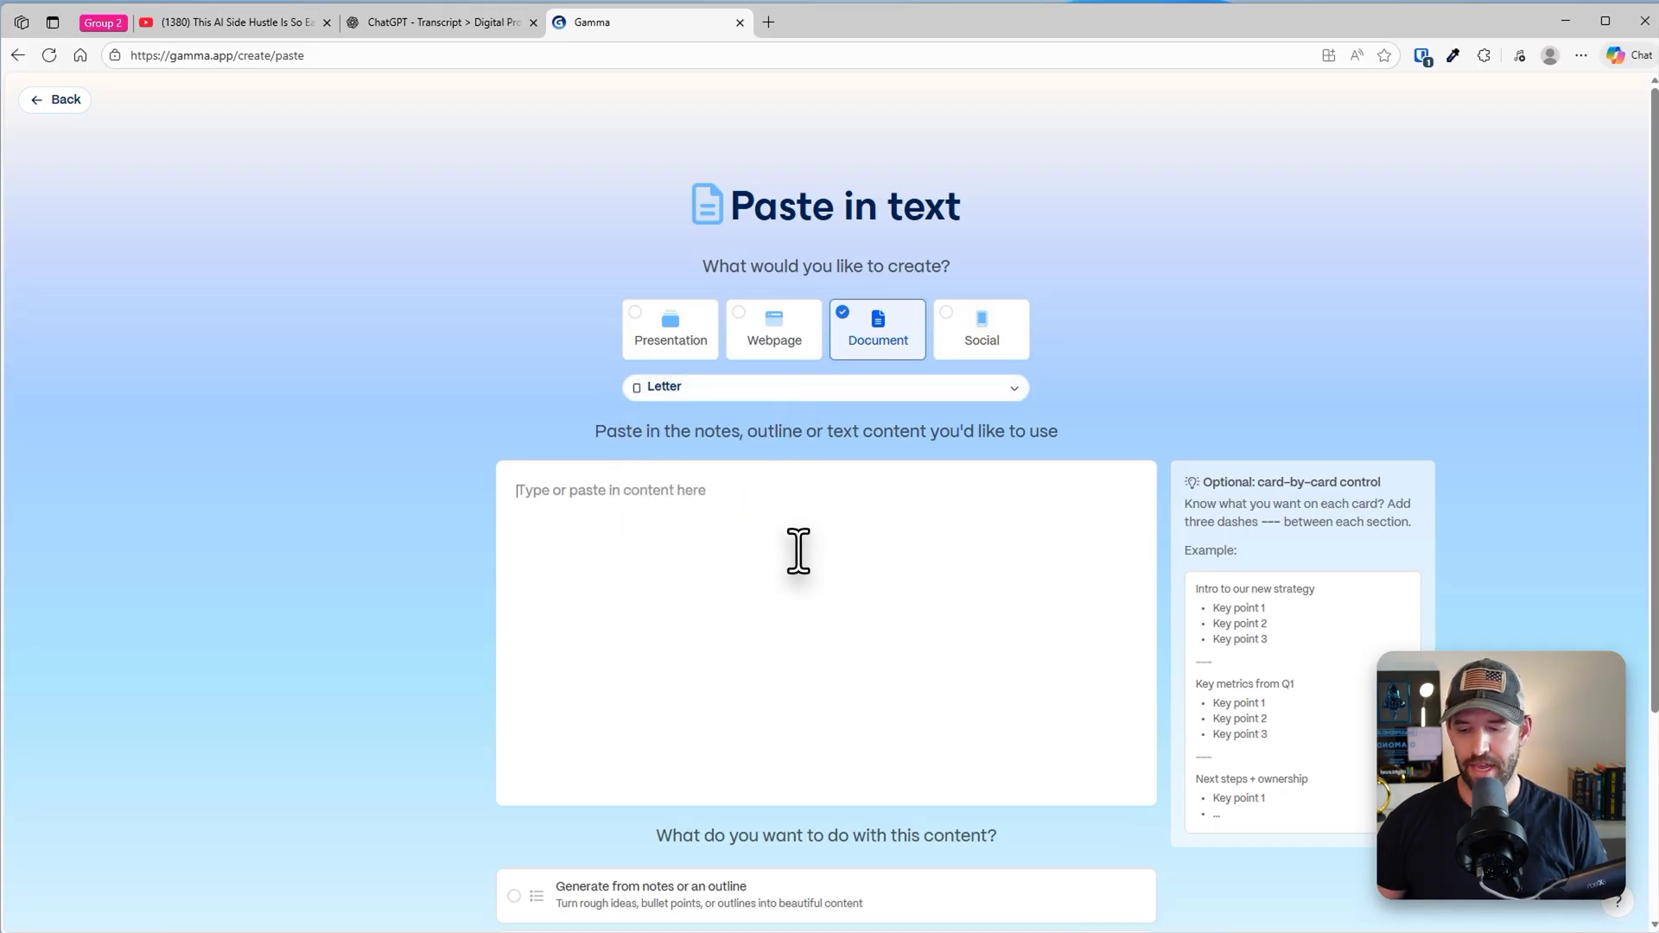
key(ctrl+v)
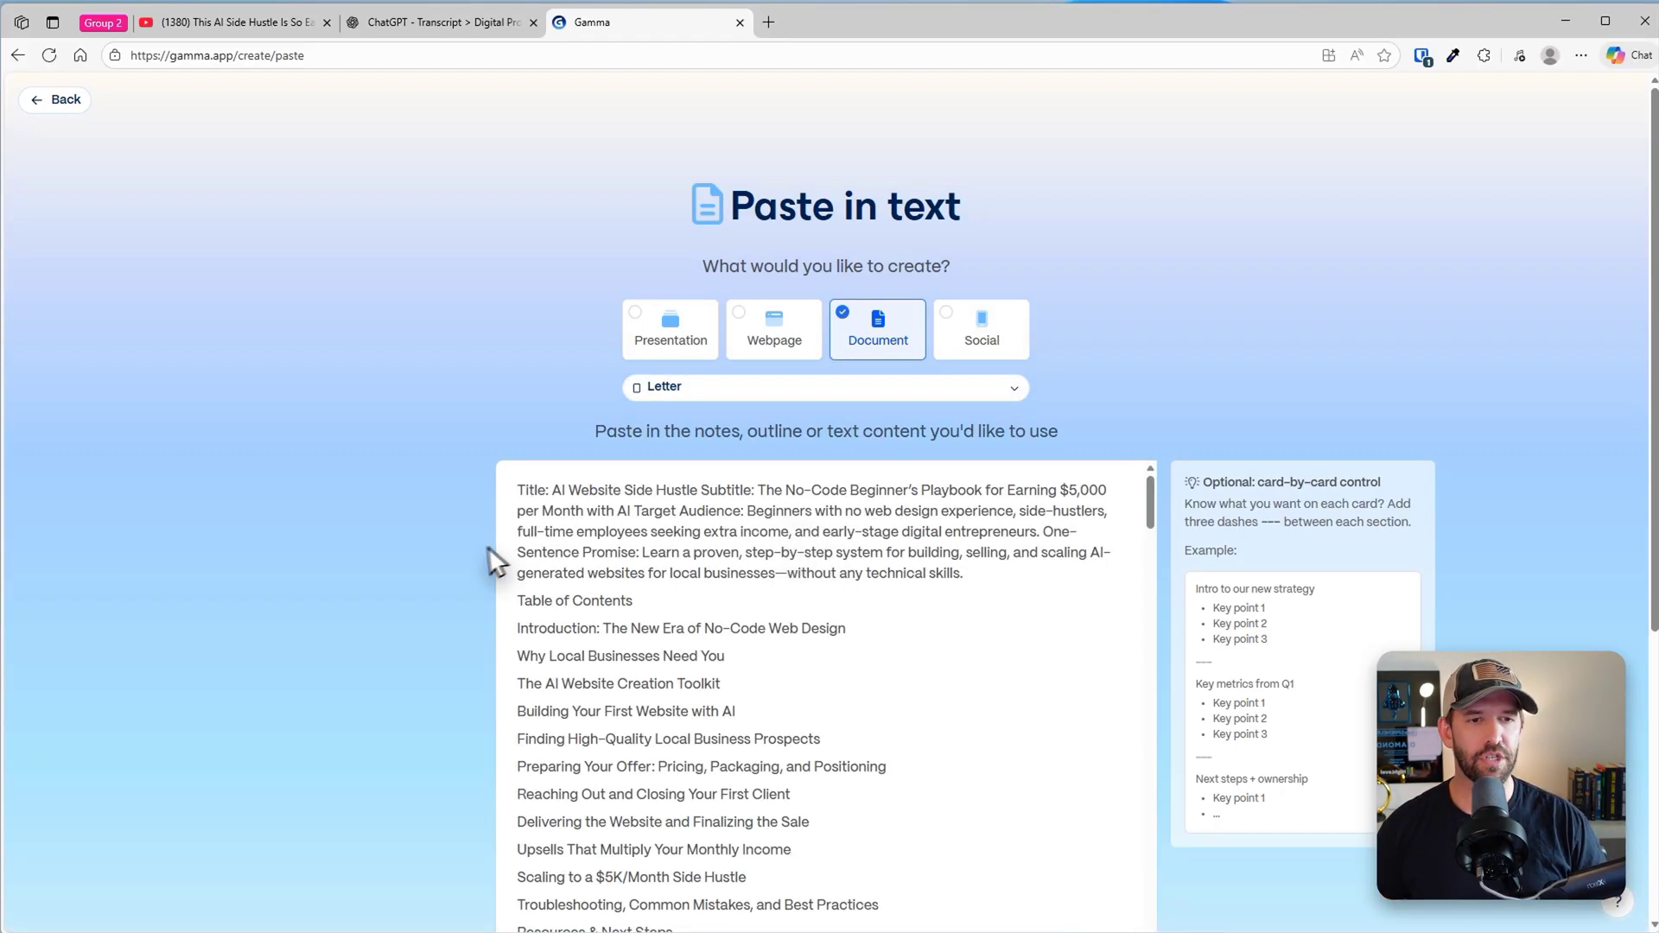
scroll(473, 565, down, 2)
drag(1147, 309, 1149, 759)
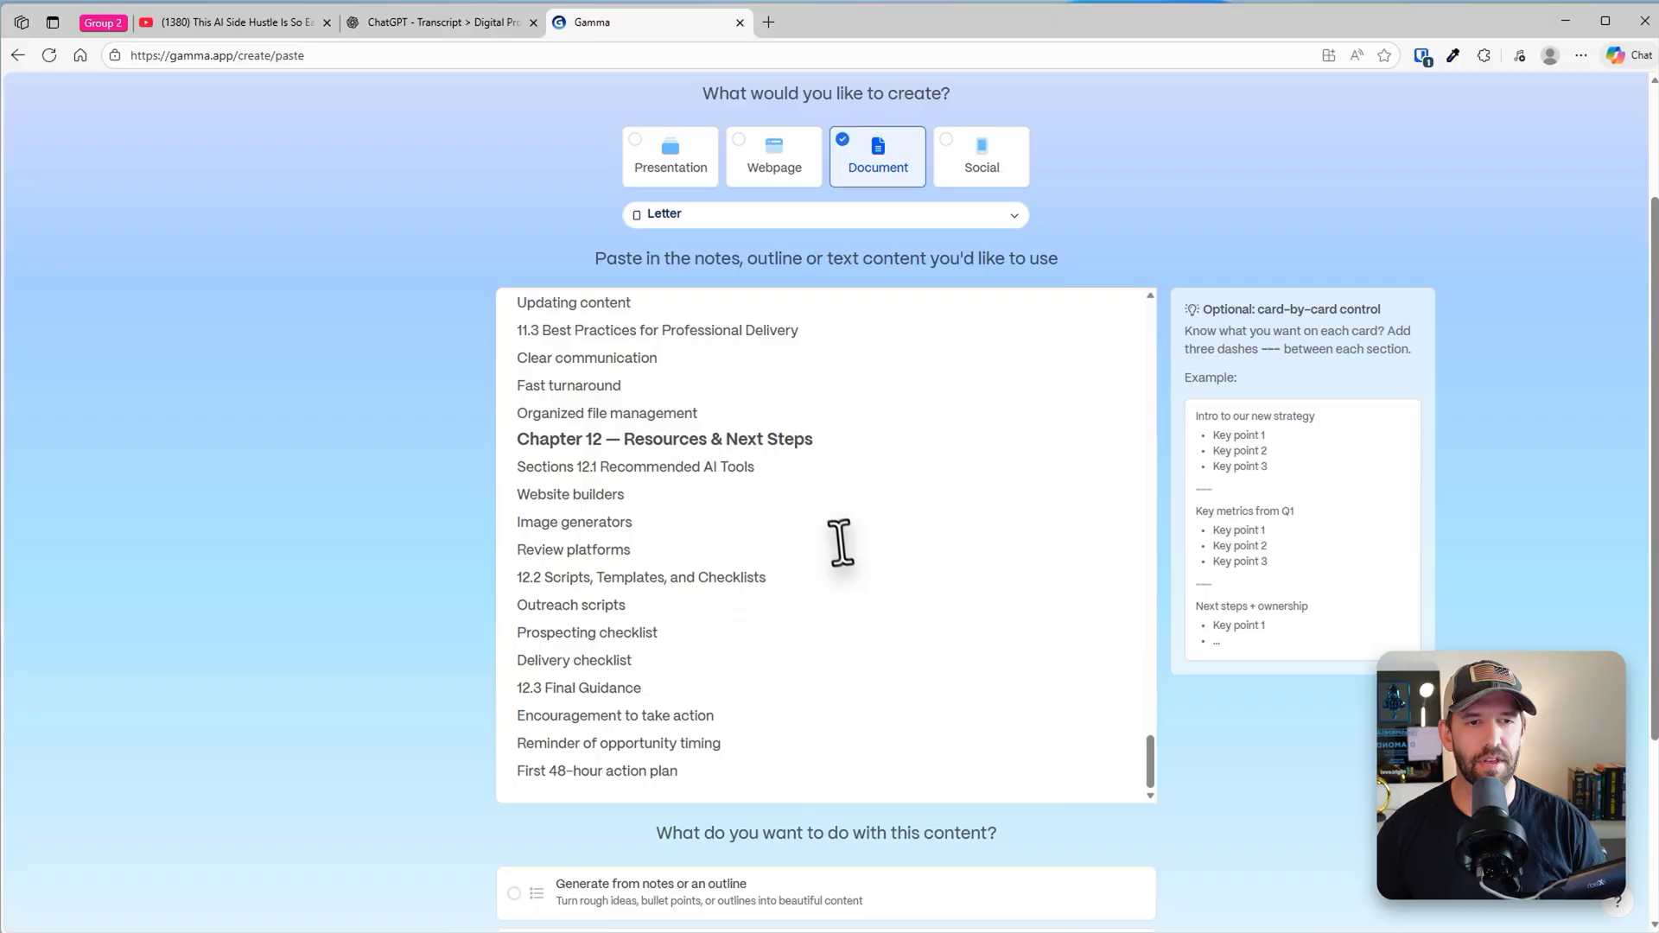
scroll(823, 536, down, 3)
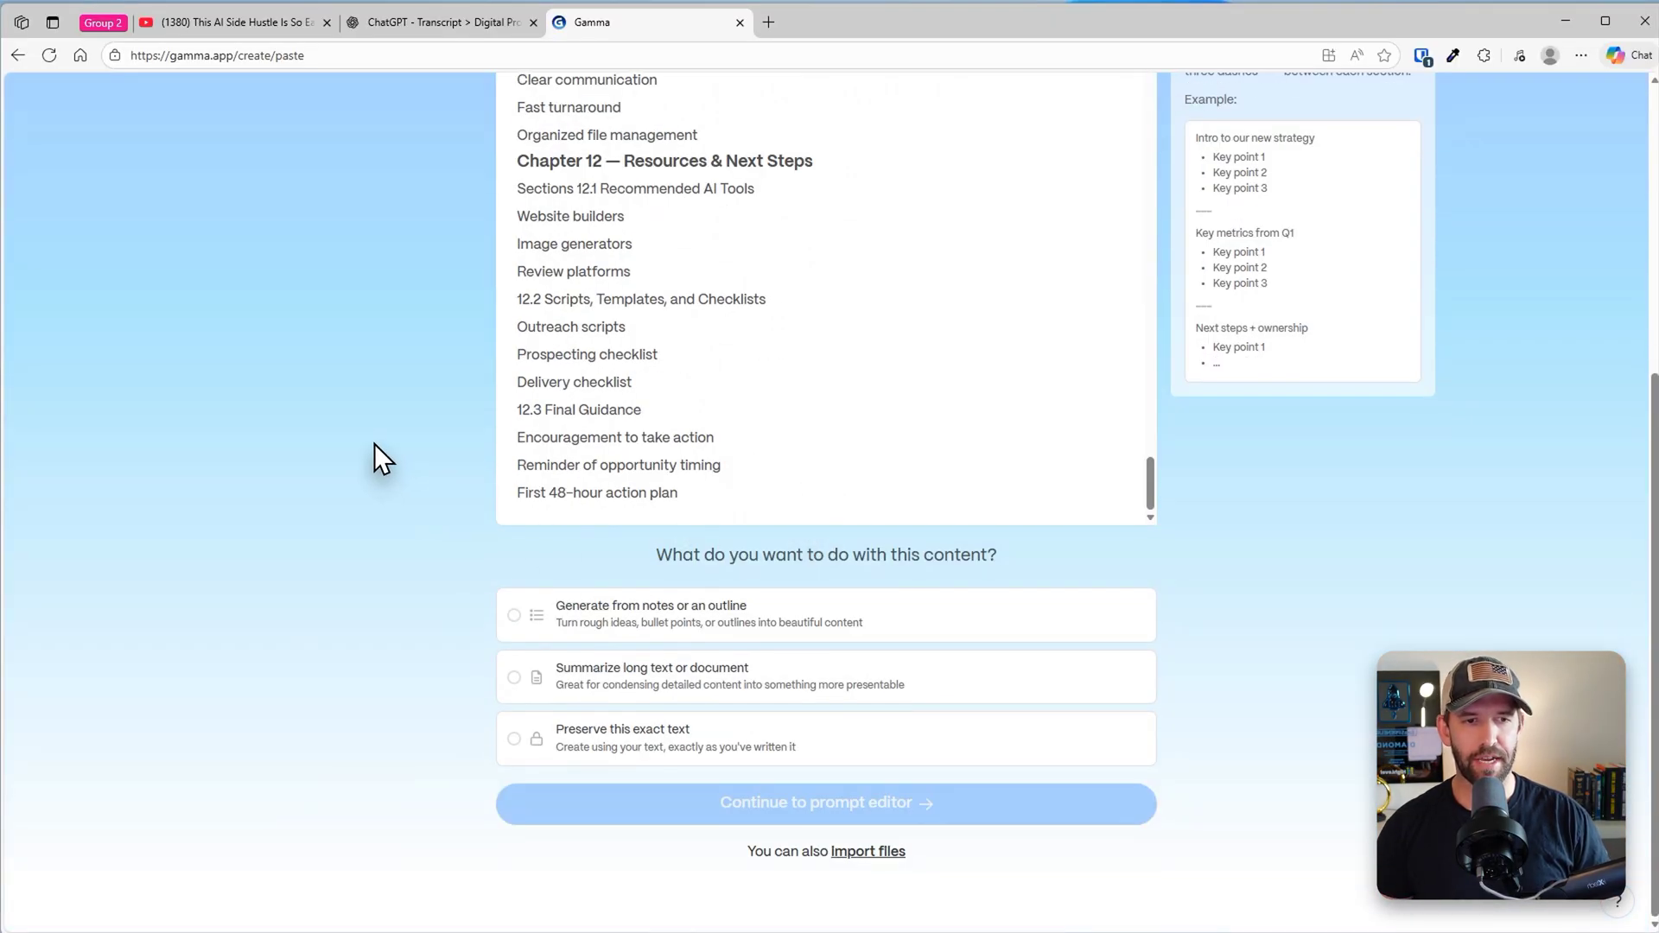
click(593, 617)
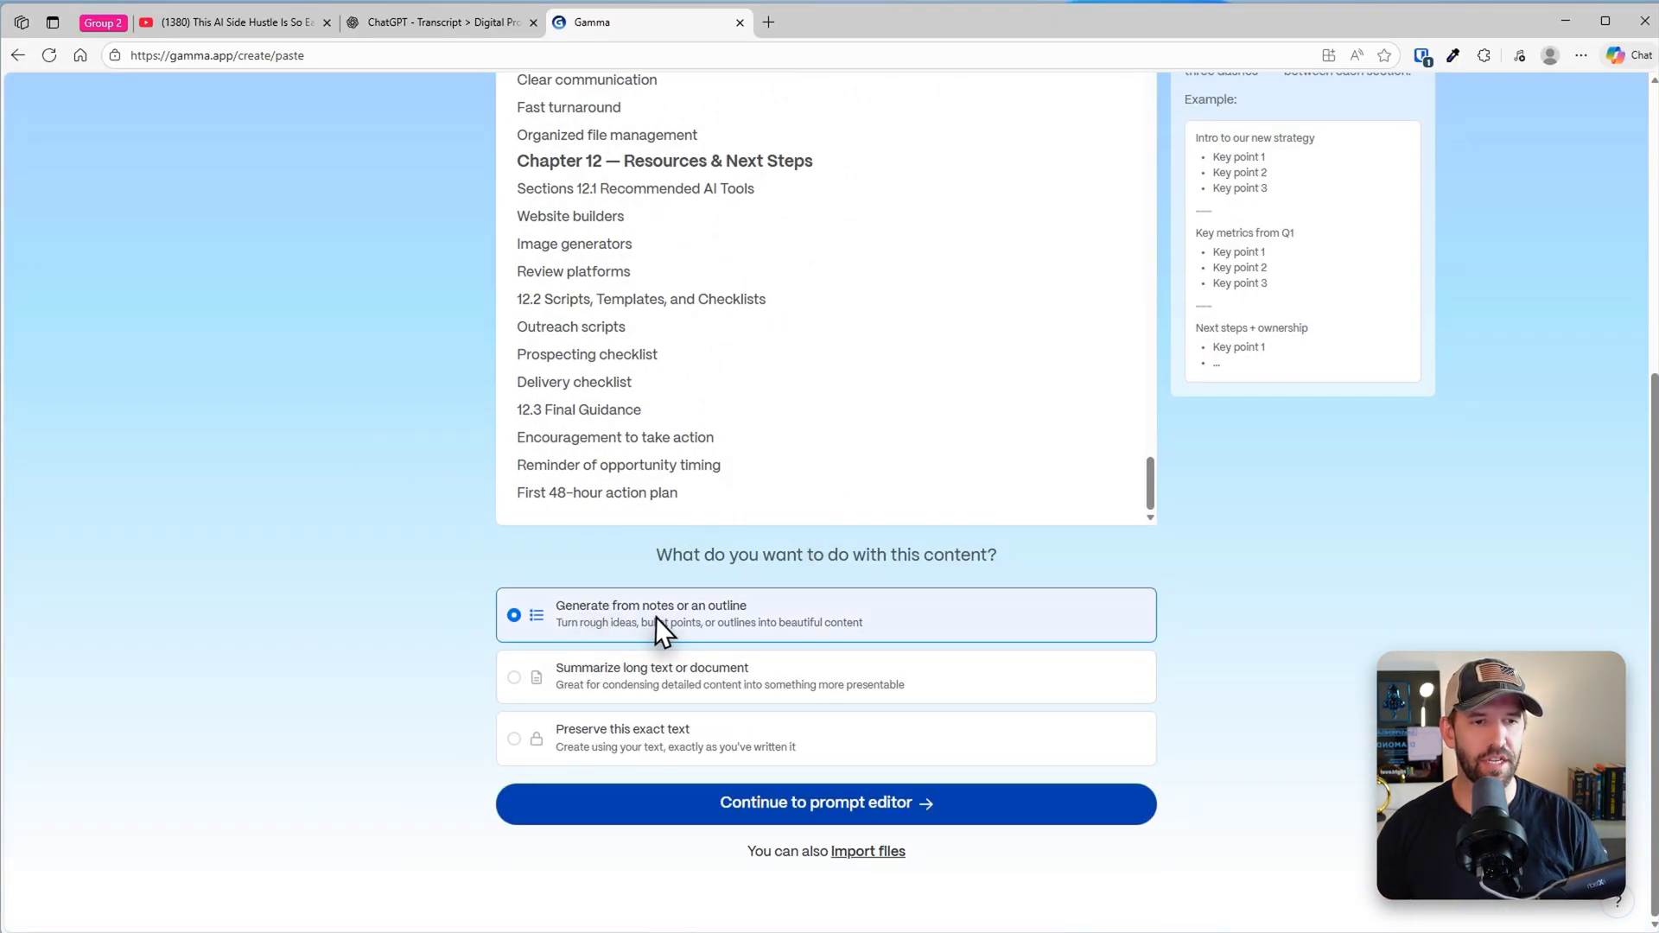
click(761, 798)
Review the prompt editor's card count, Concise text amount, target audience and tone settings
scroll(644, 337, up, 15)
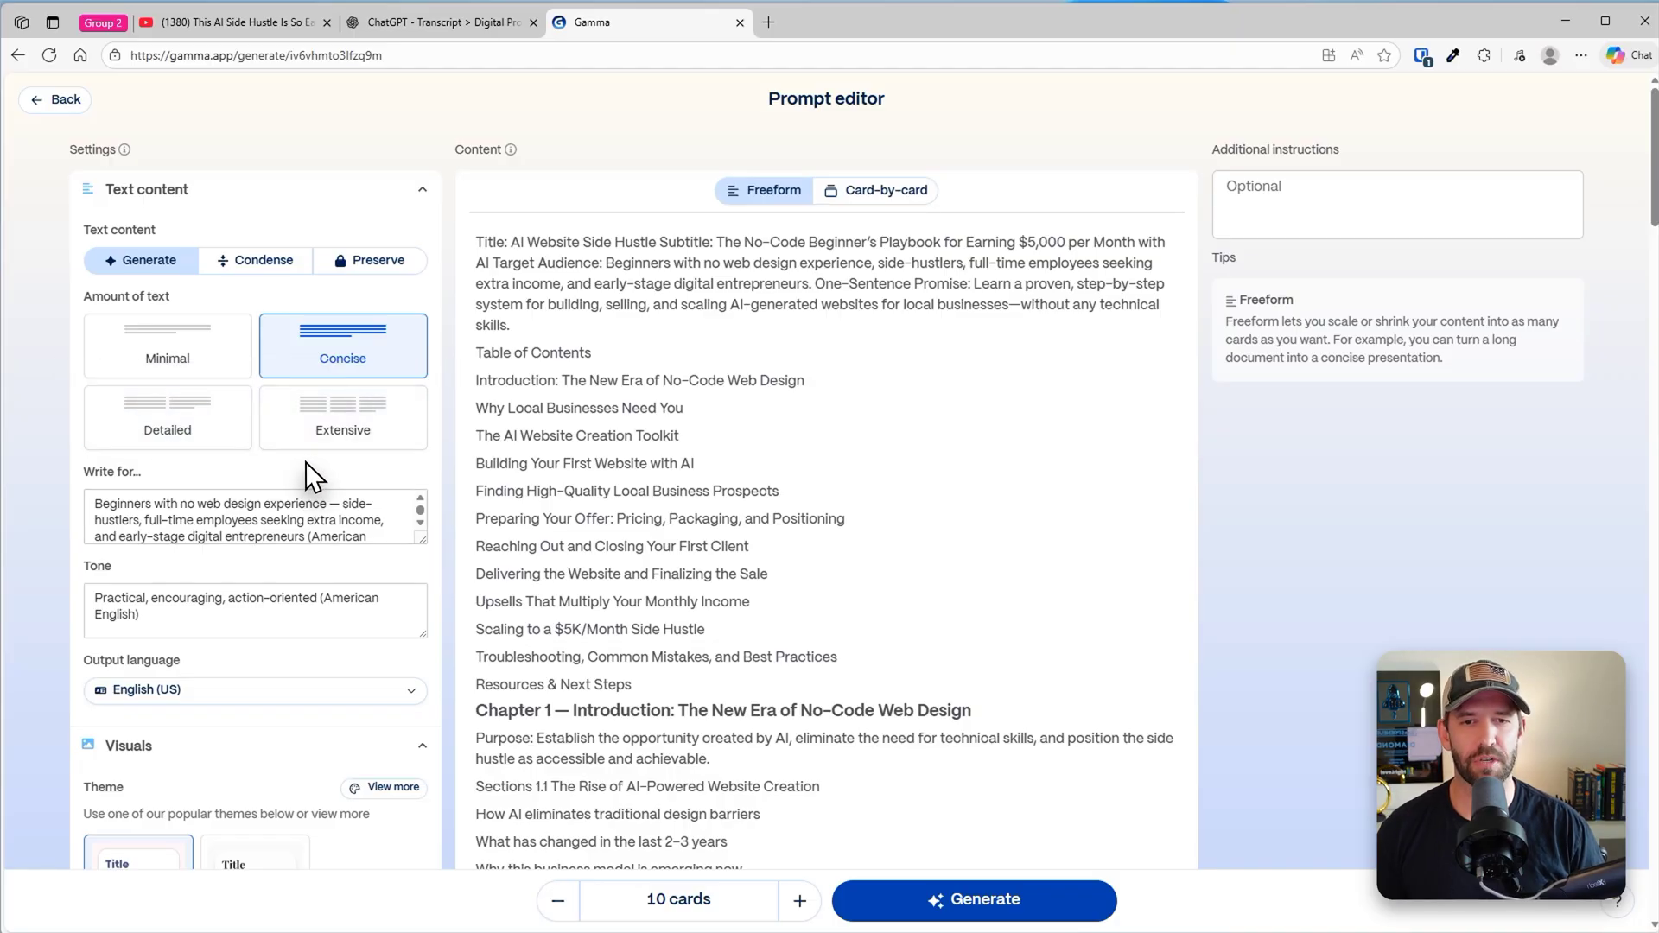
click(309, 511)
scroll(396, 475, down, 5)
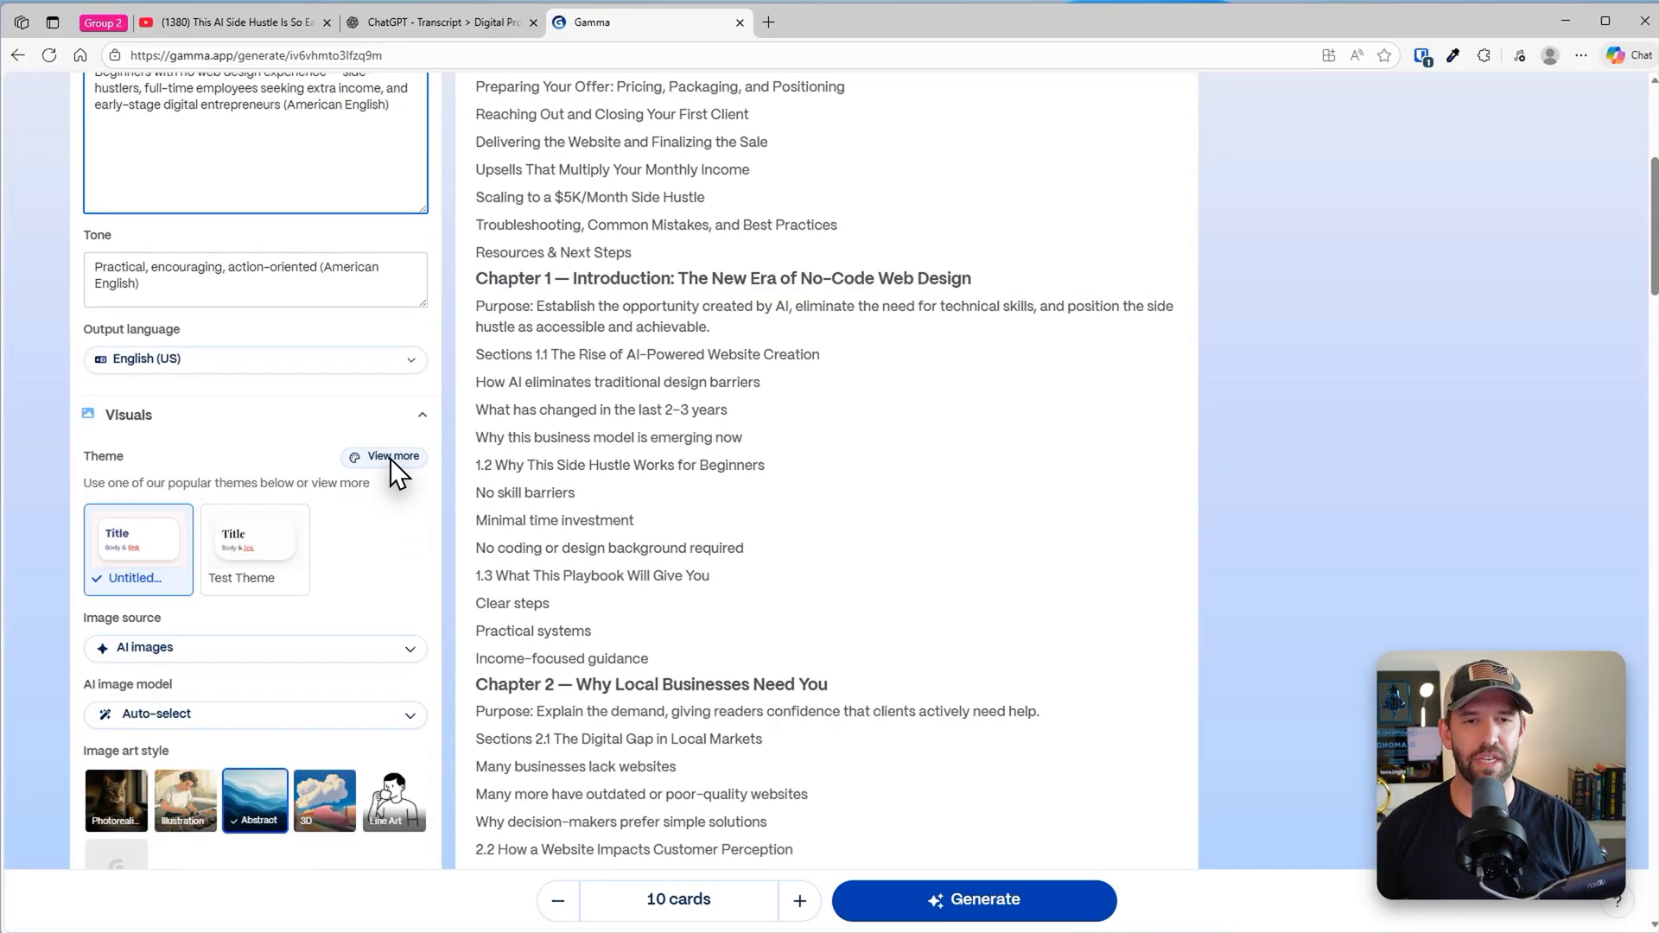
Browse the standard themes, previewing Vortex and Twilight, and apply Nova
click(390, 458)
click(591, 267)
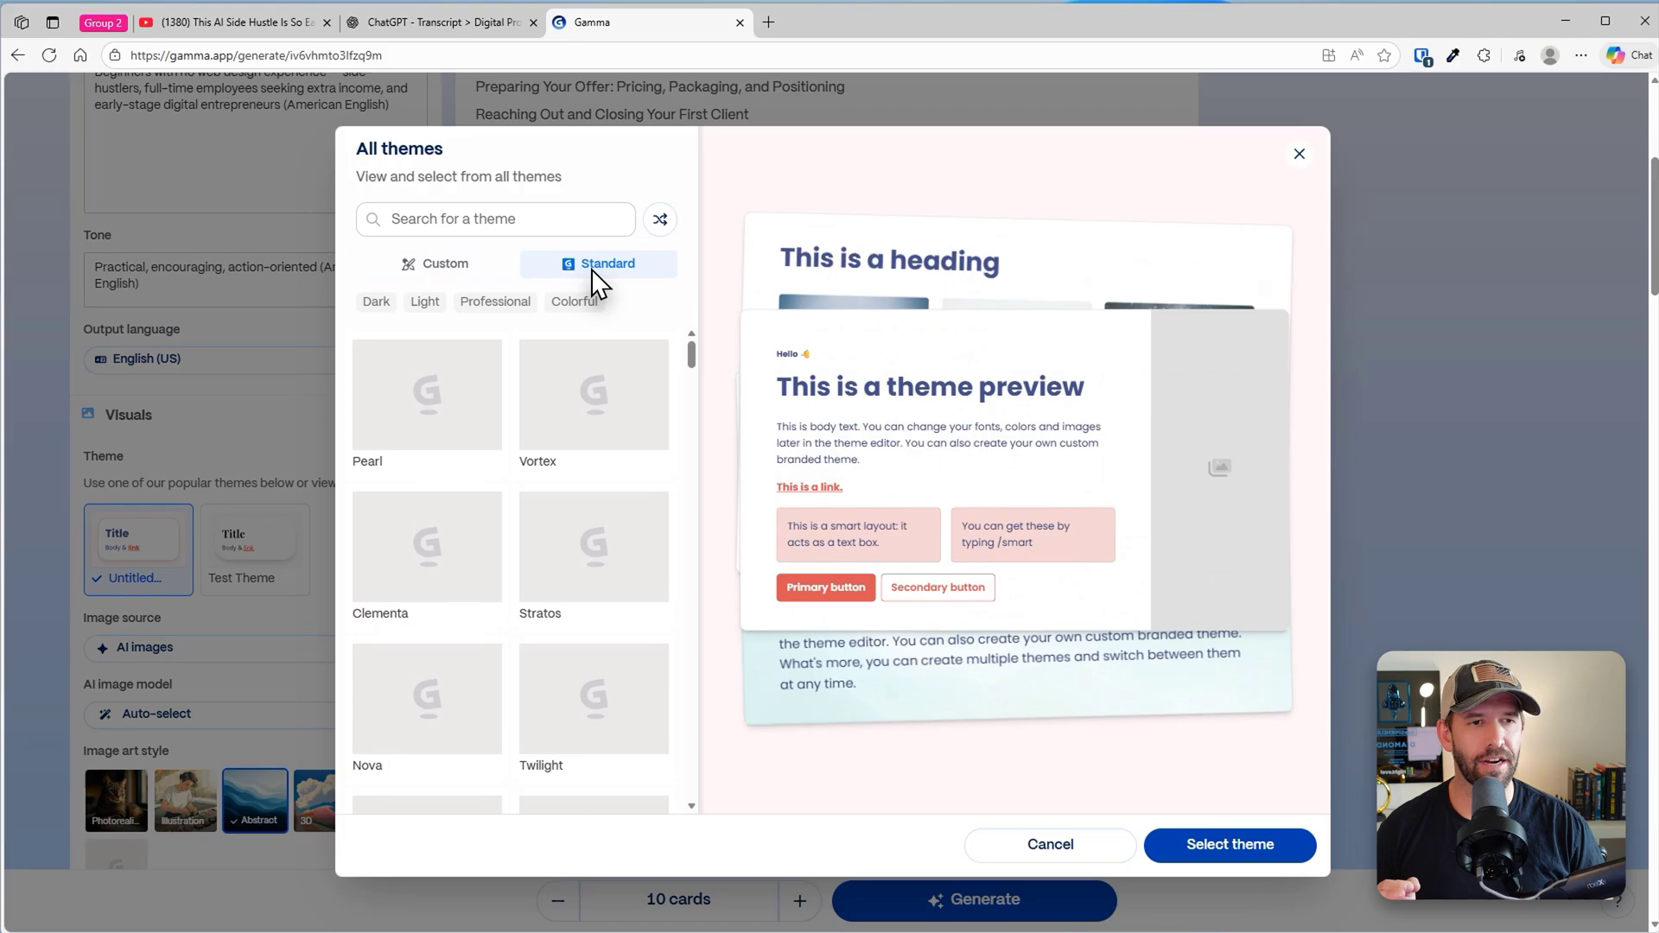
click(587, 399)
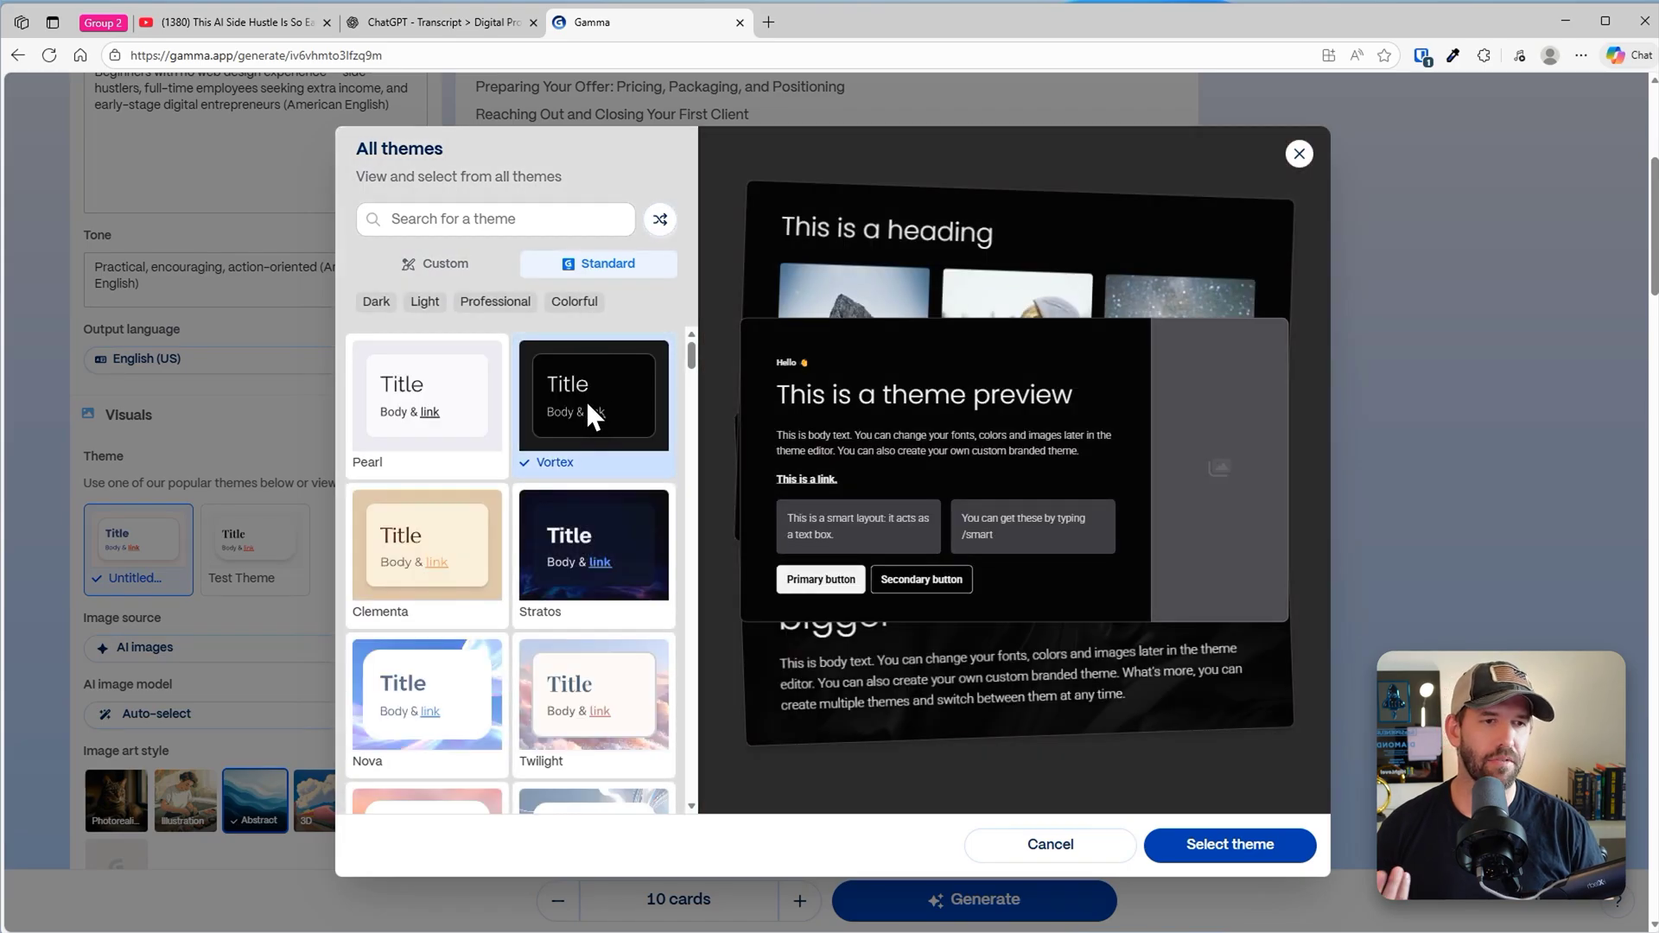
scroll(585, 401, down, 3)
click(581, 427)
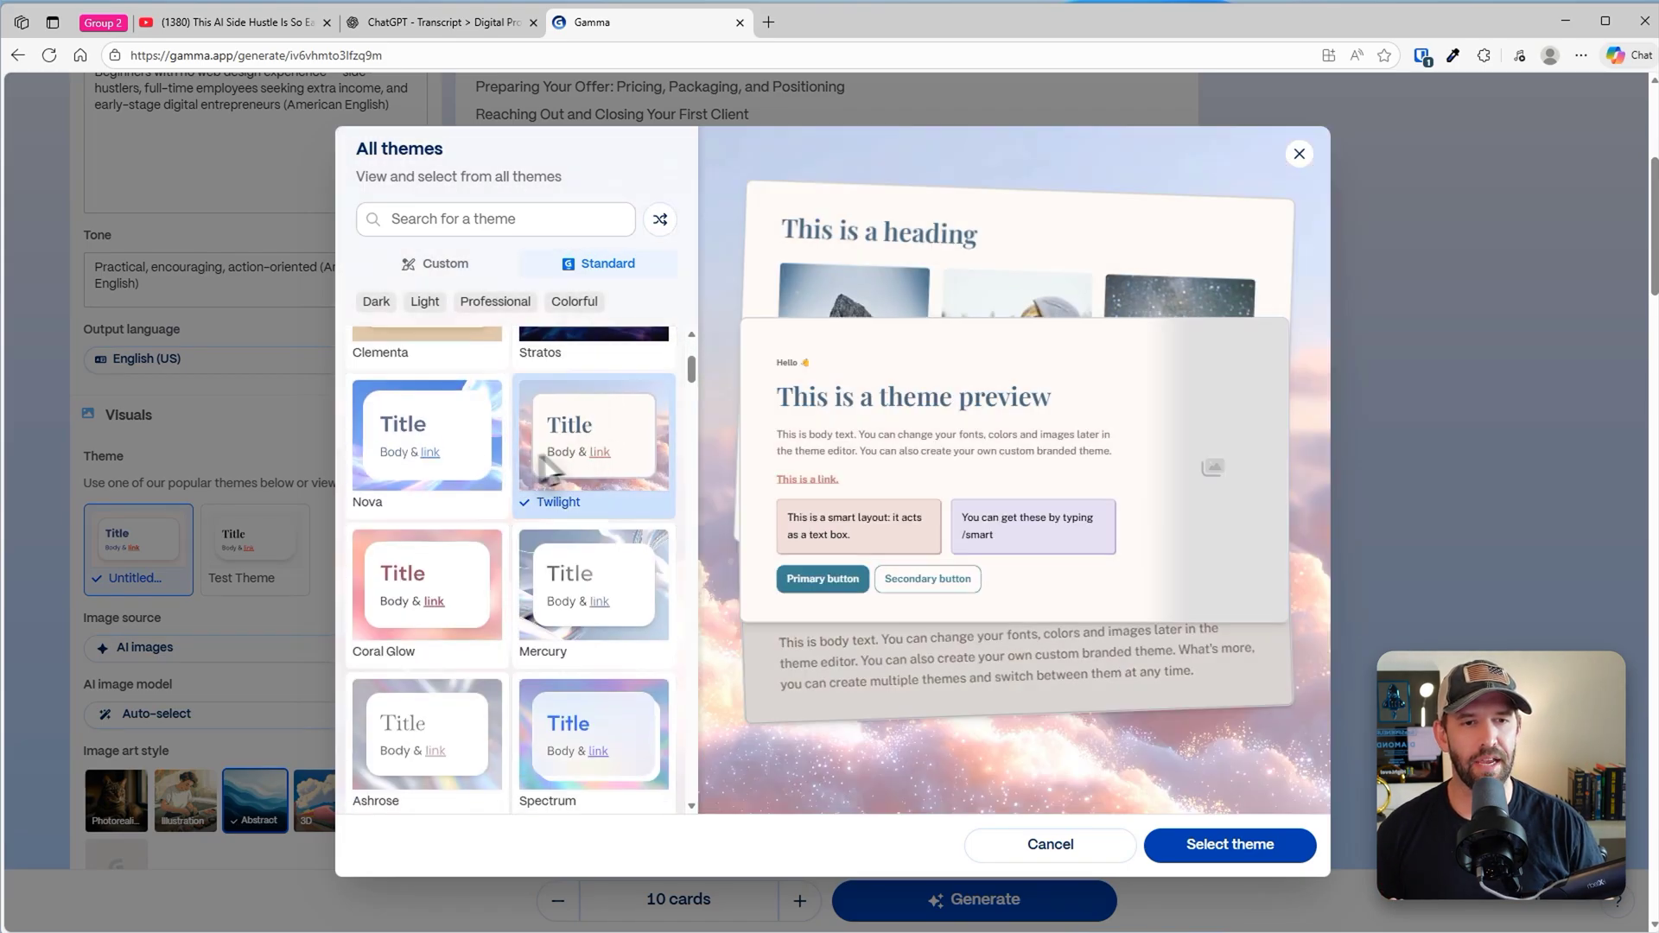
click(427, 463)
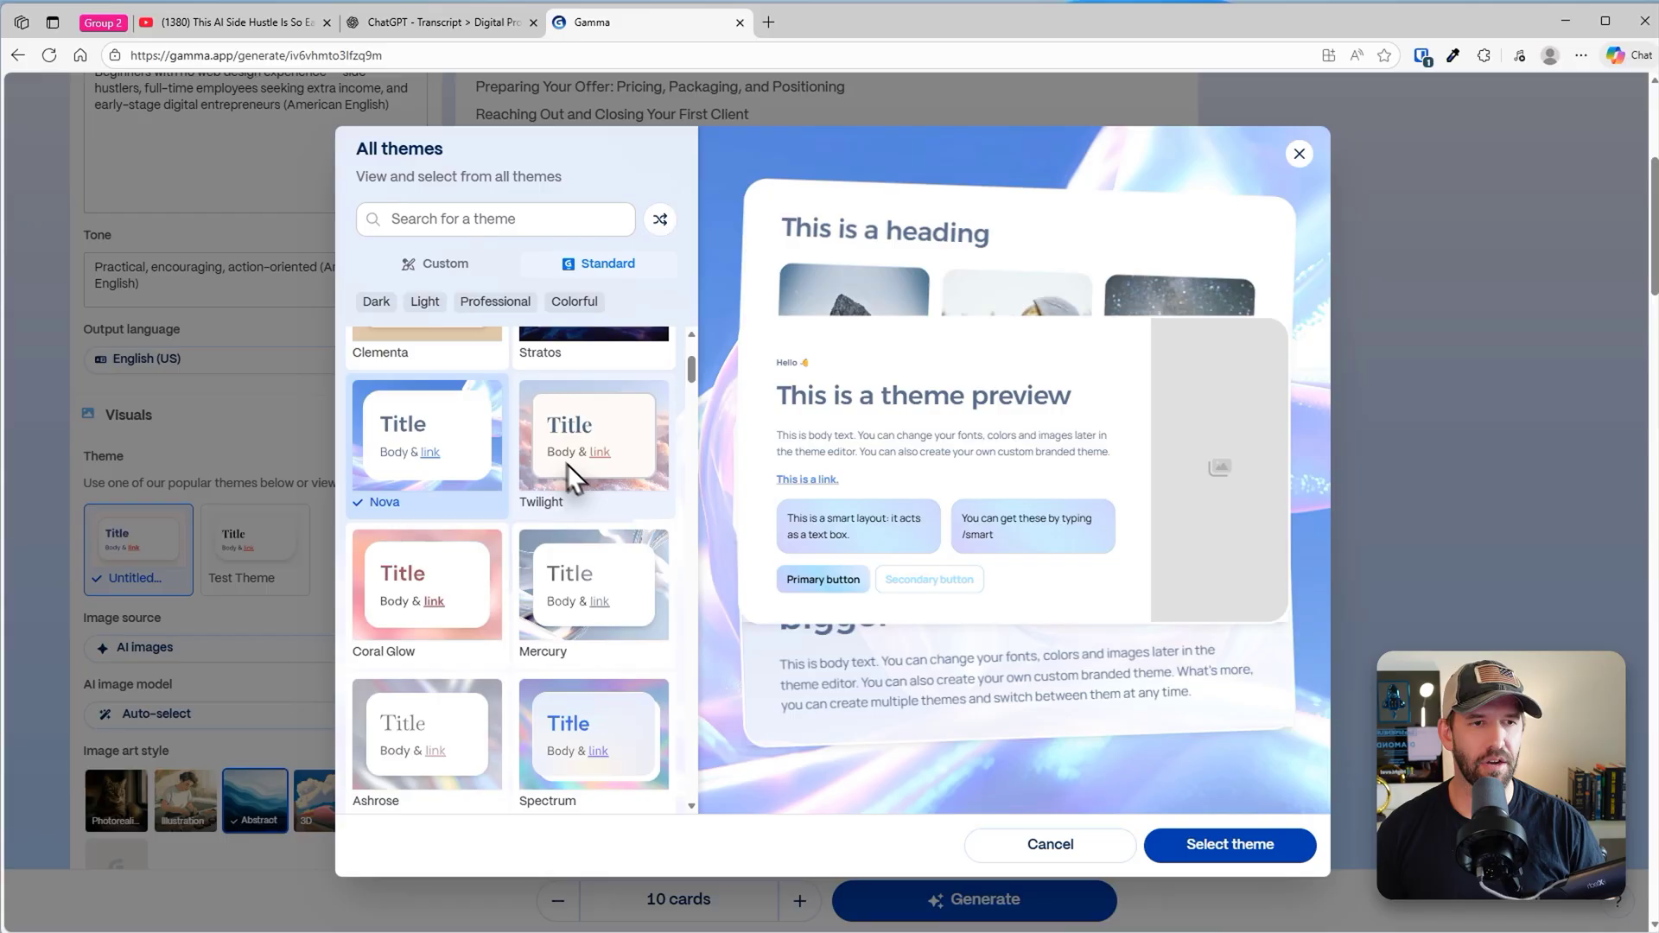
click(1236, 845)
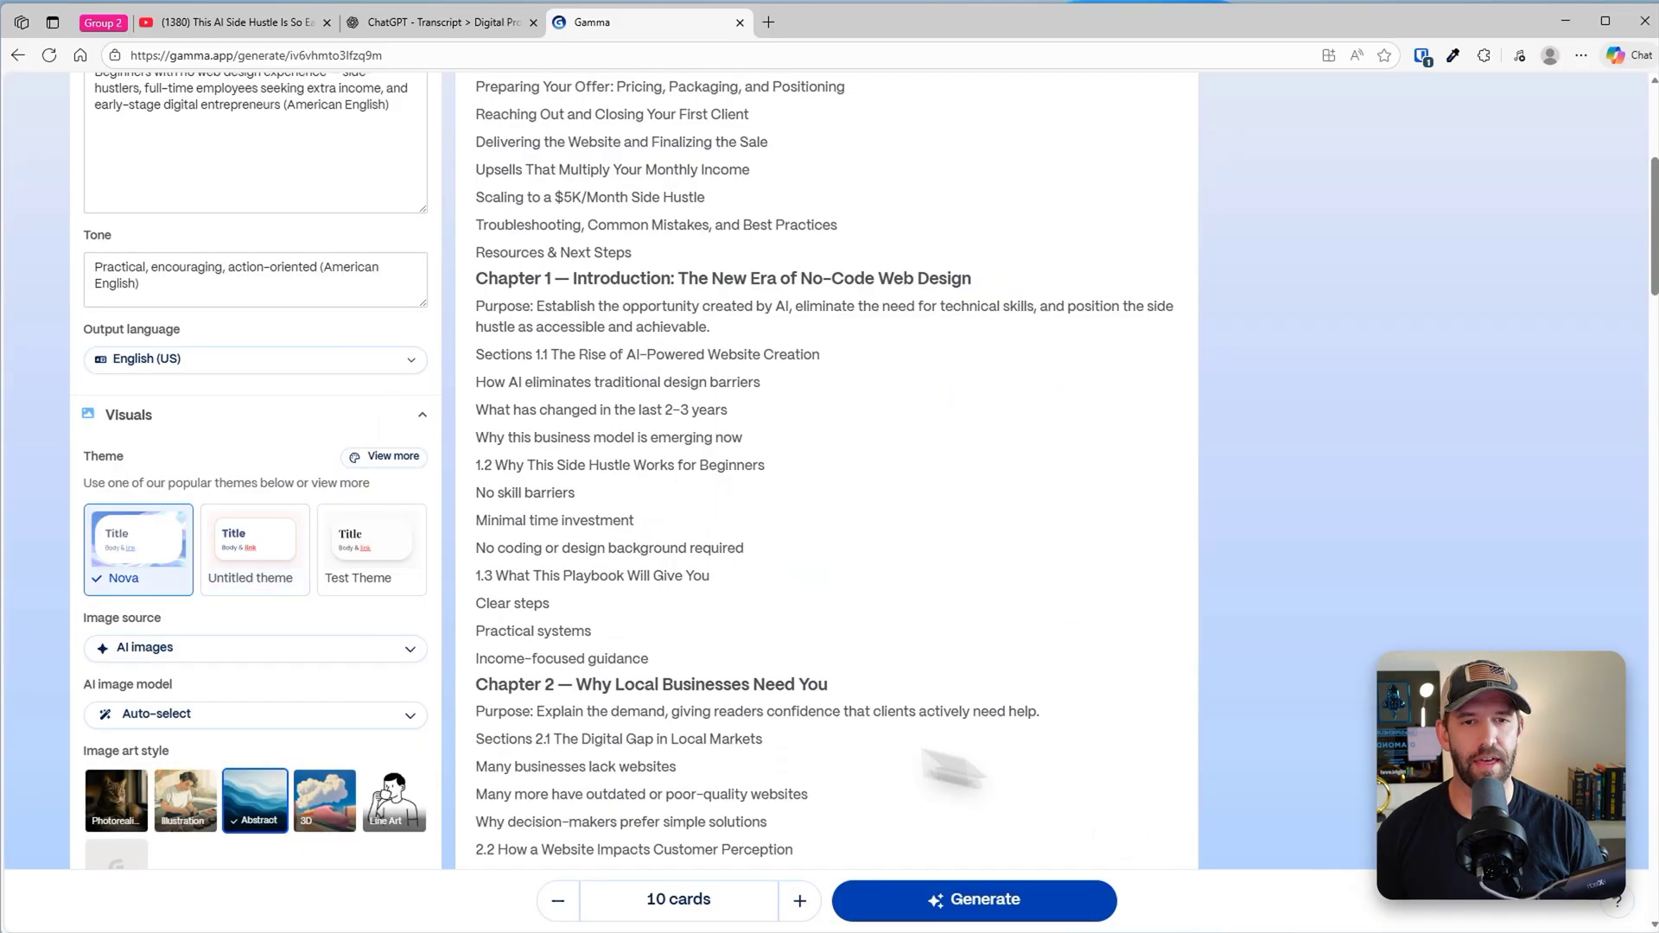
scroll(372, 572, down, 2)
click(222, 481)
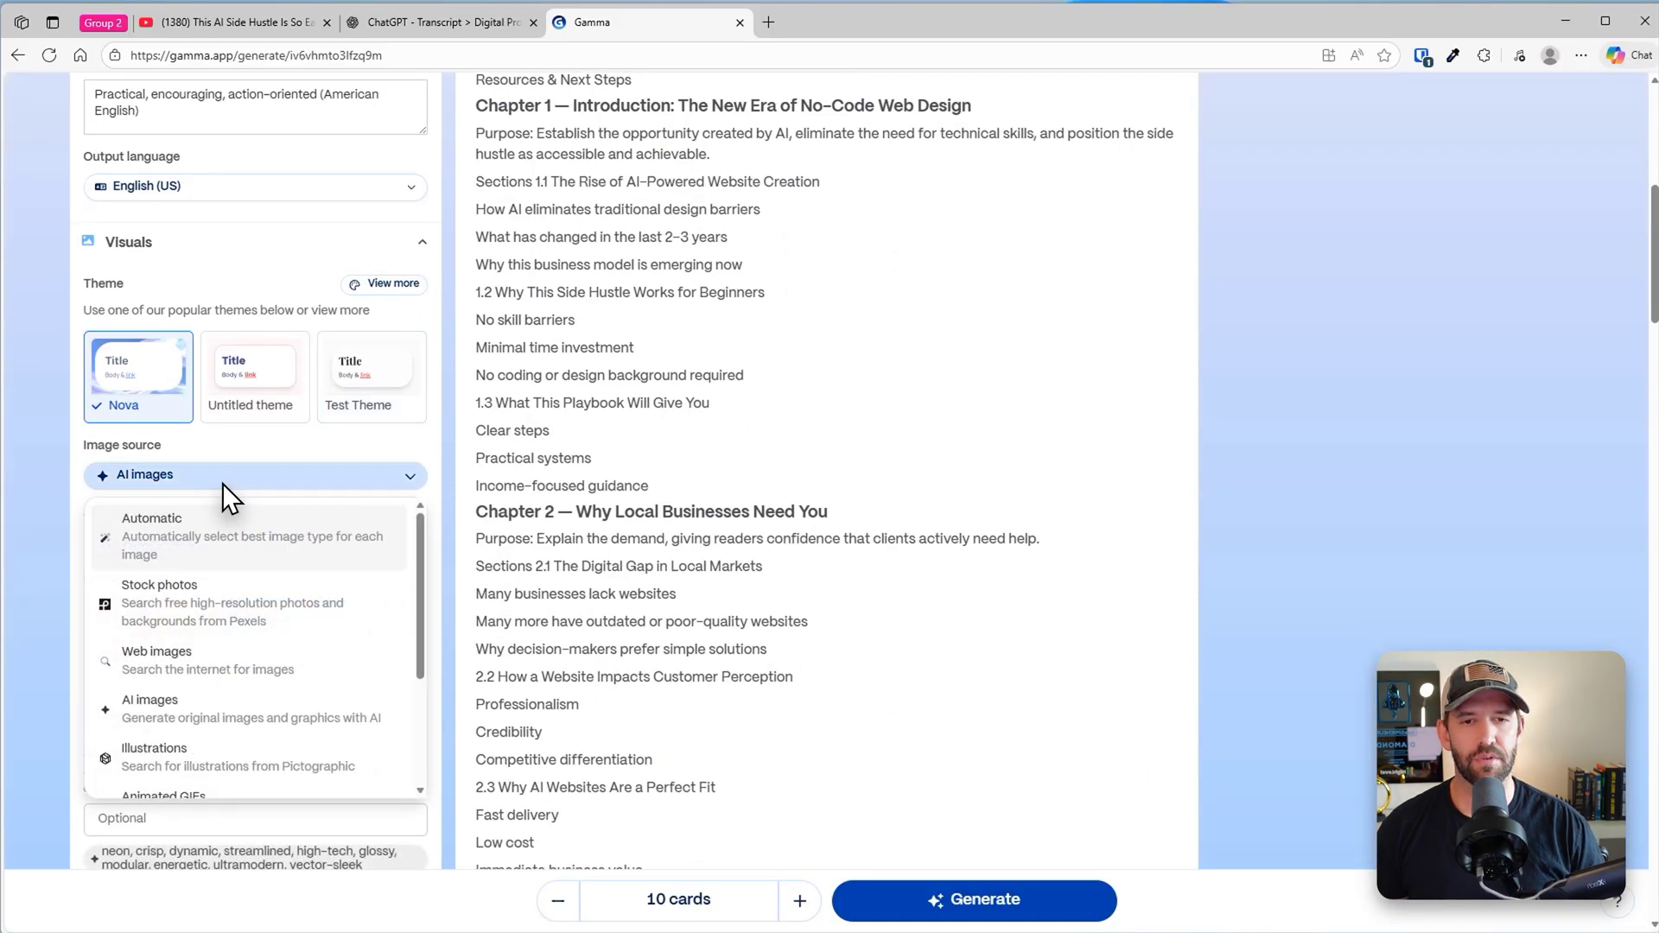
click(184, 471)
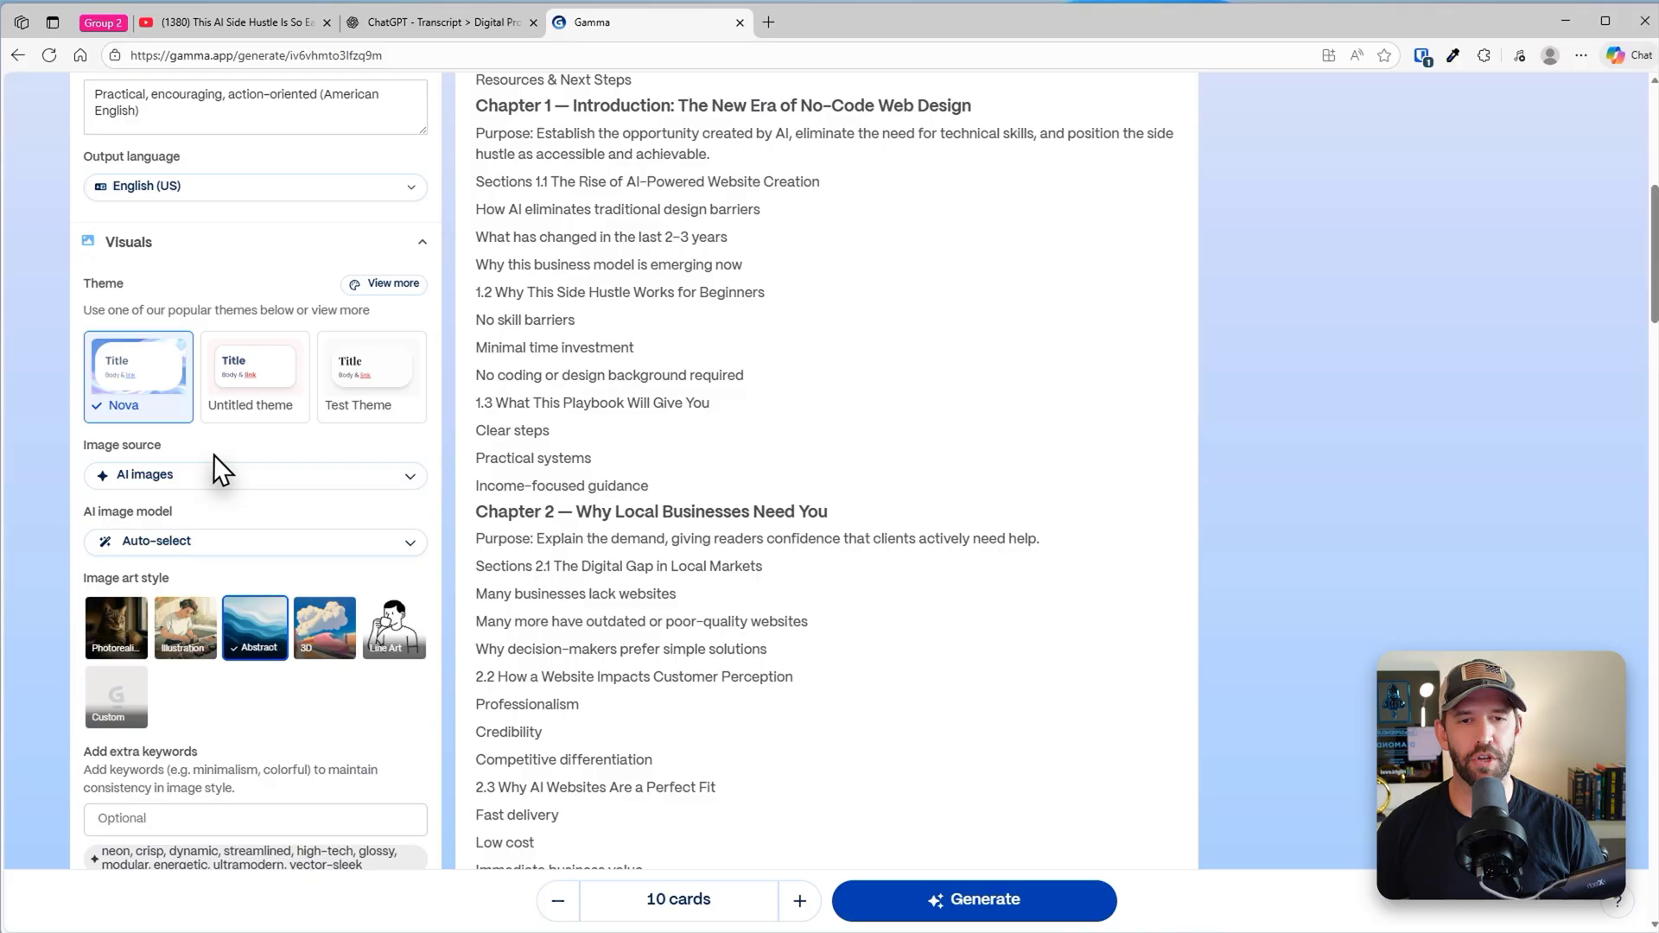
scroll(217, 449, down, 1)
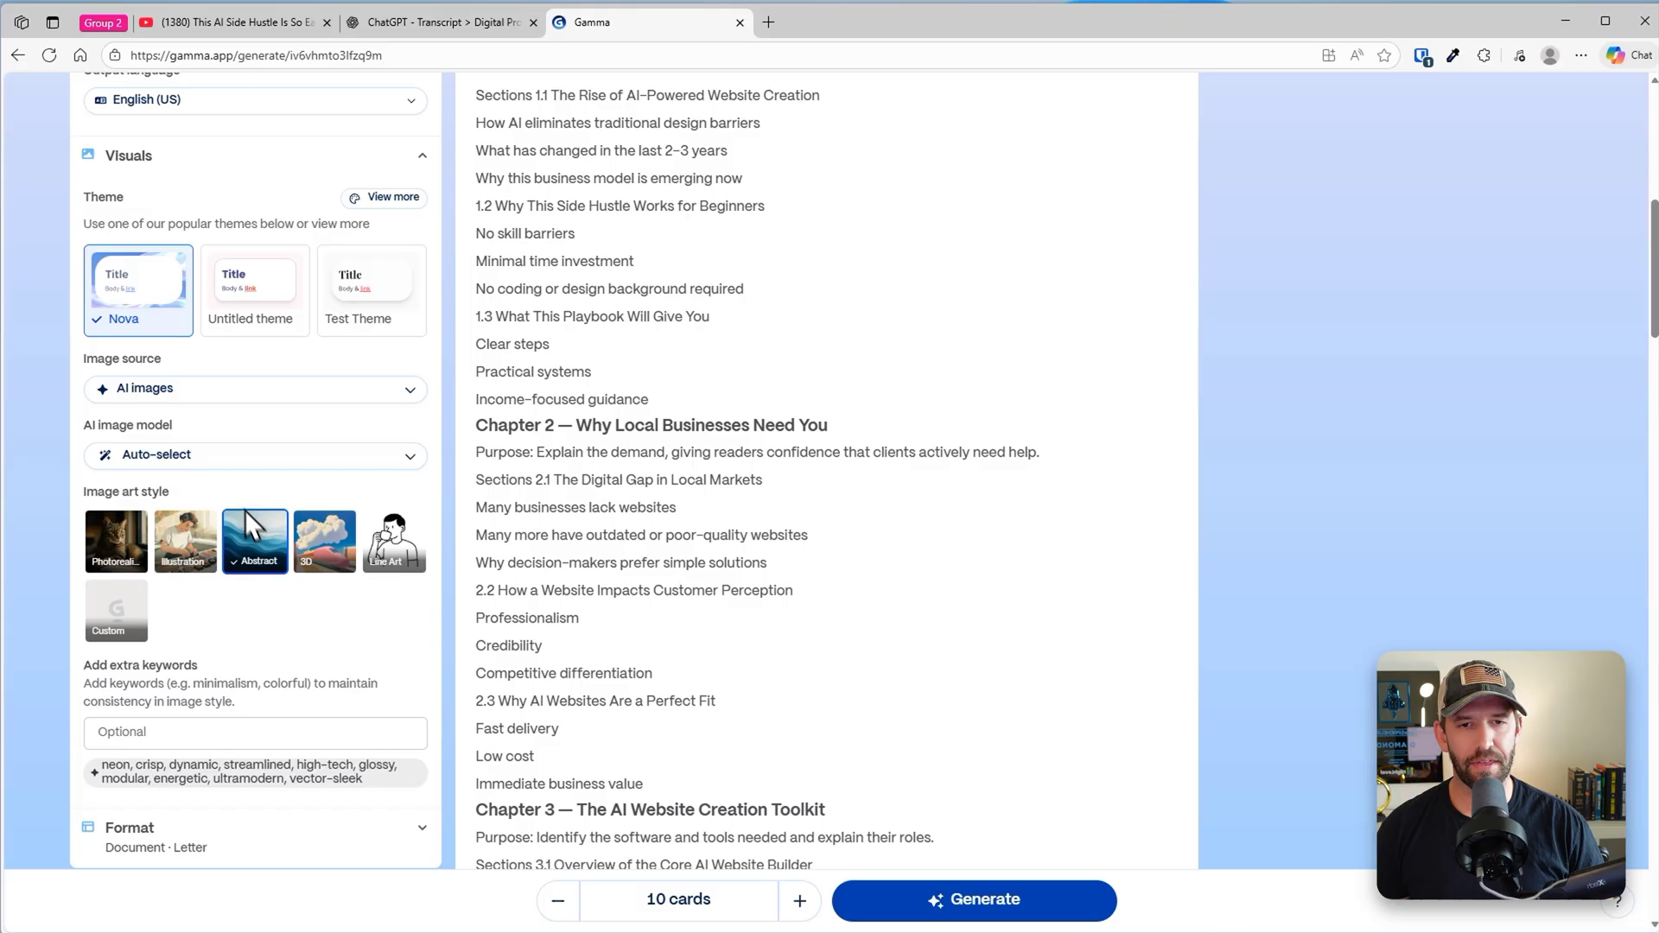
click(212, 464)
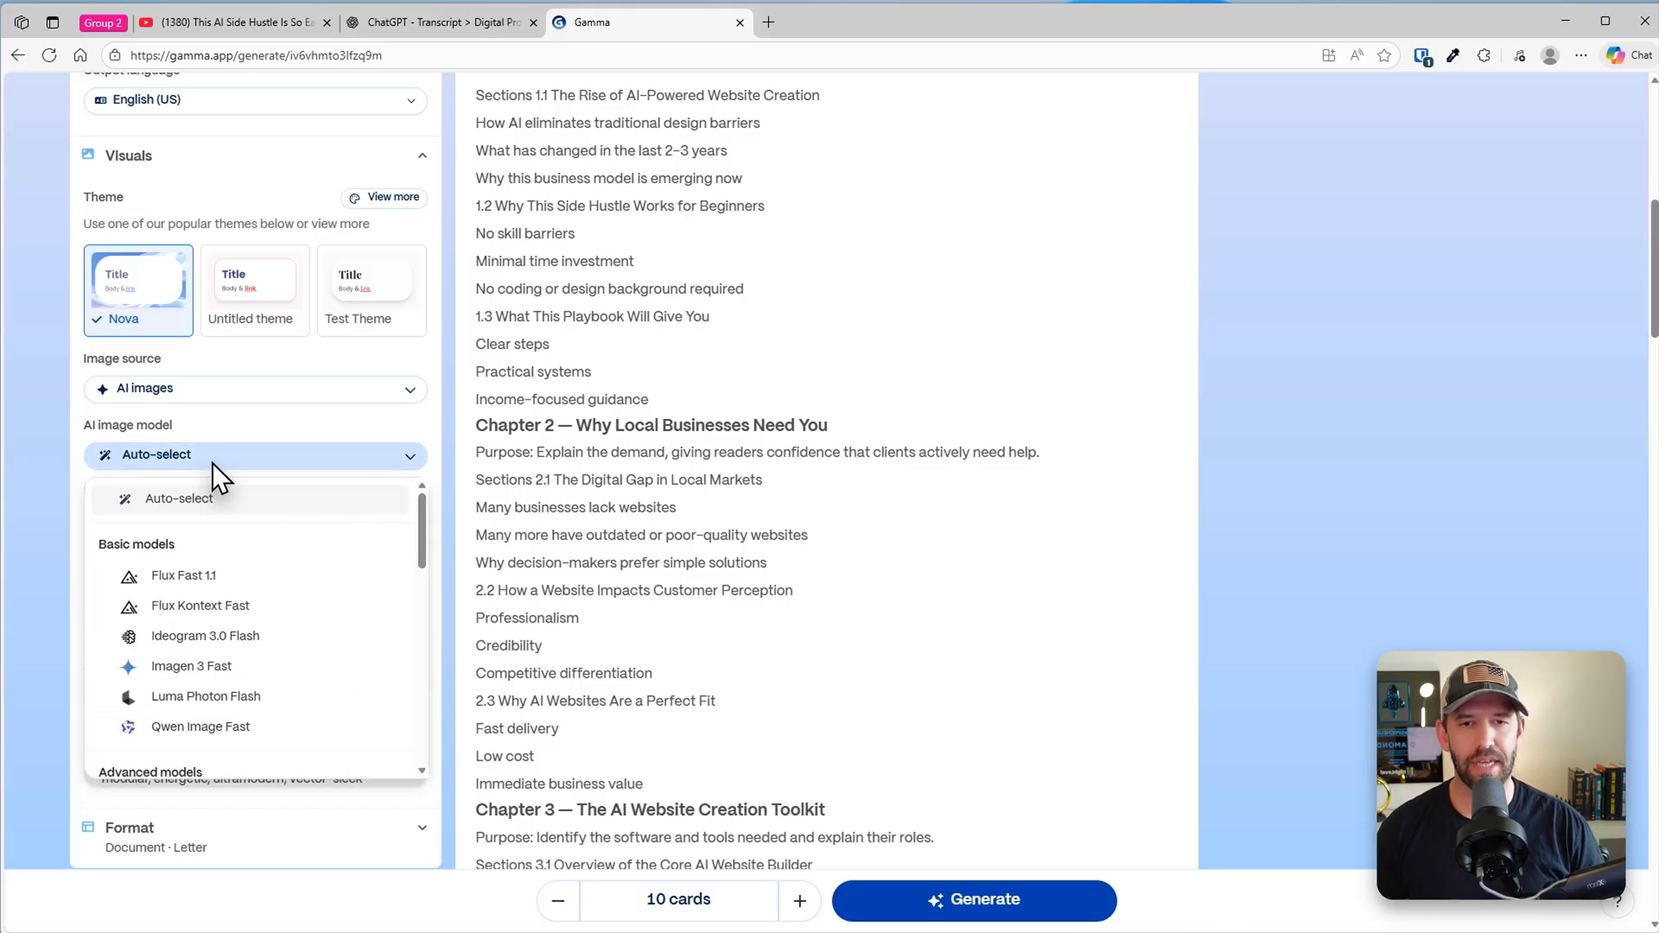
click(212, 459)
scroll(222, 451, down, 2)
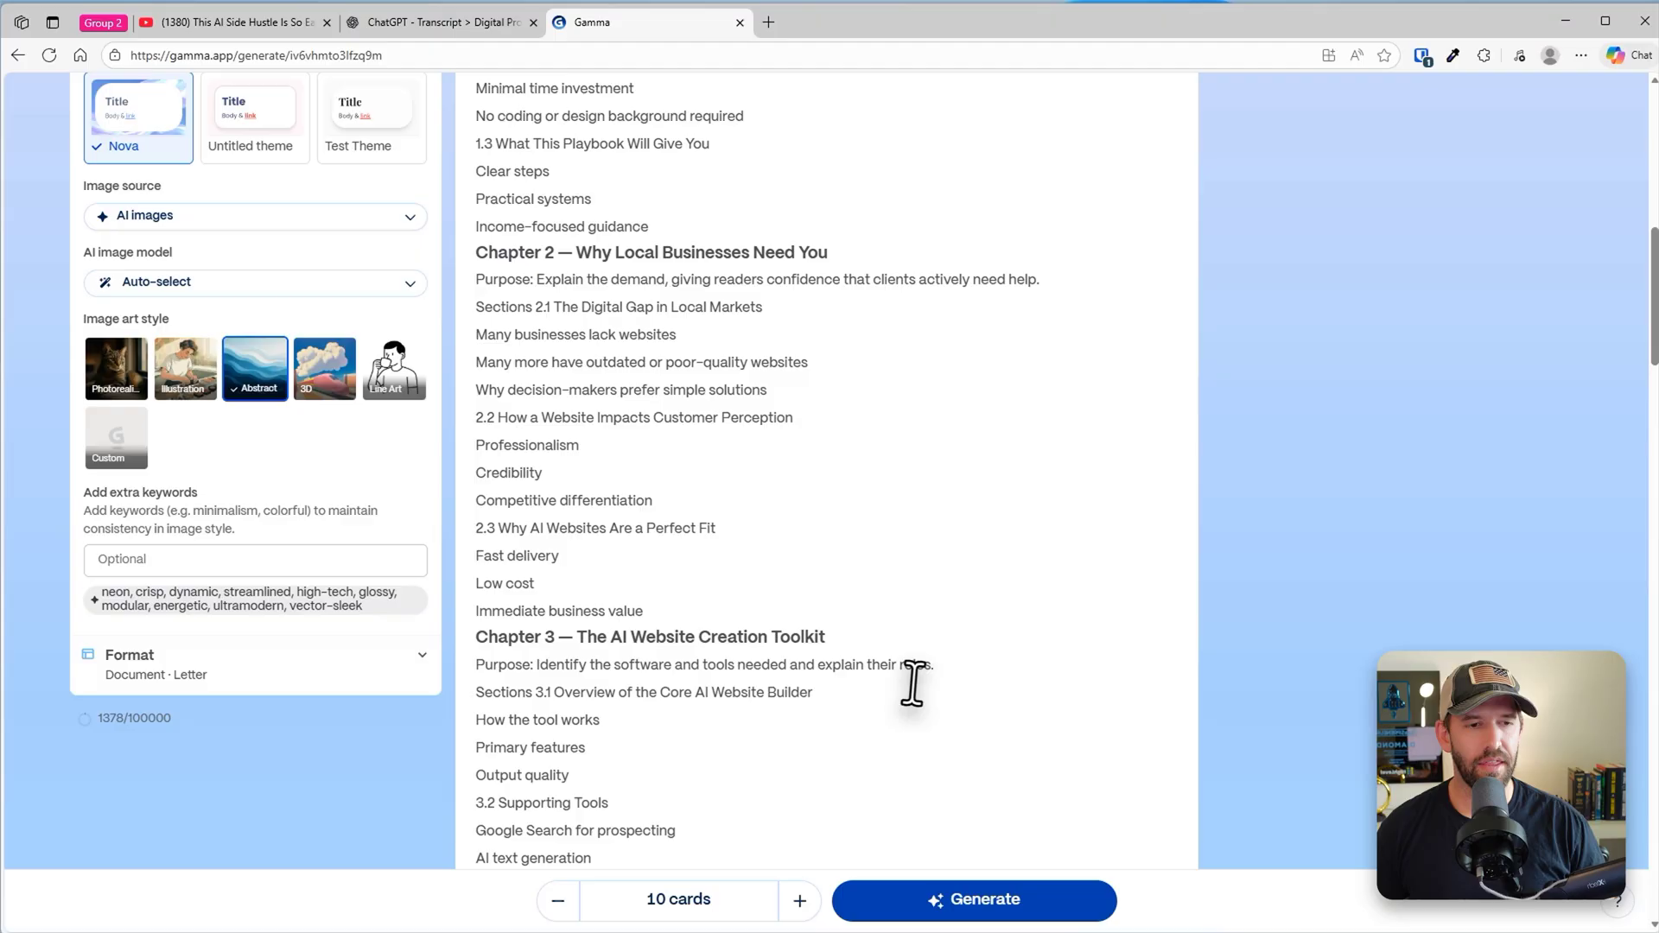
scroll(907, 670, up, 10)
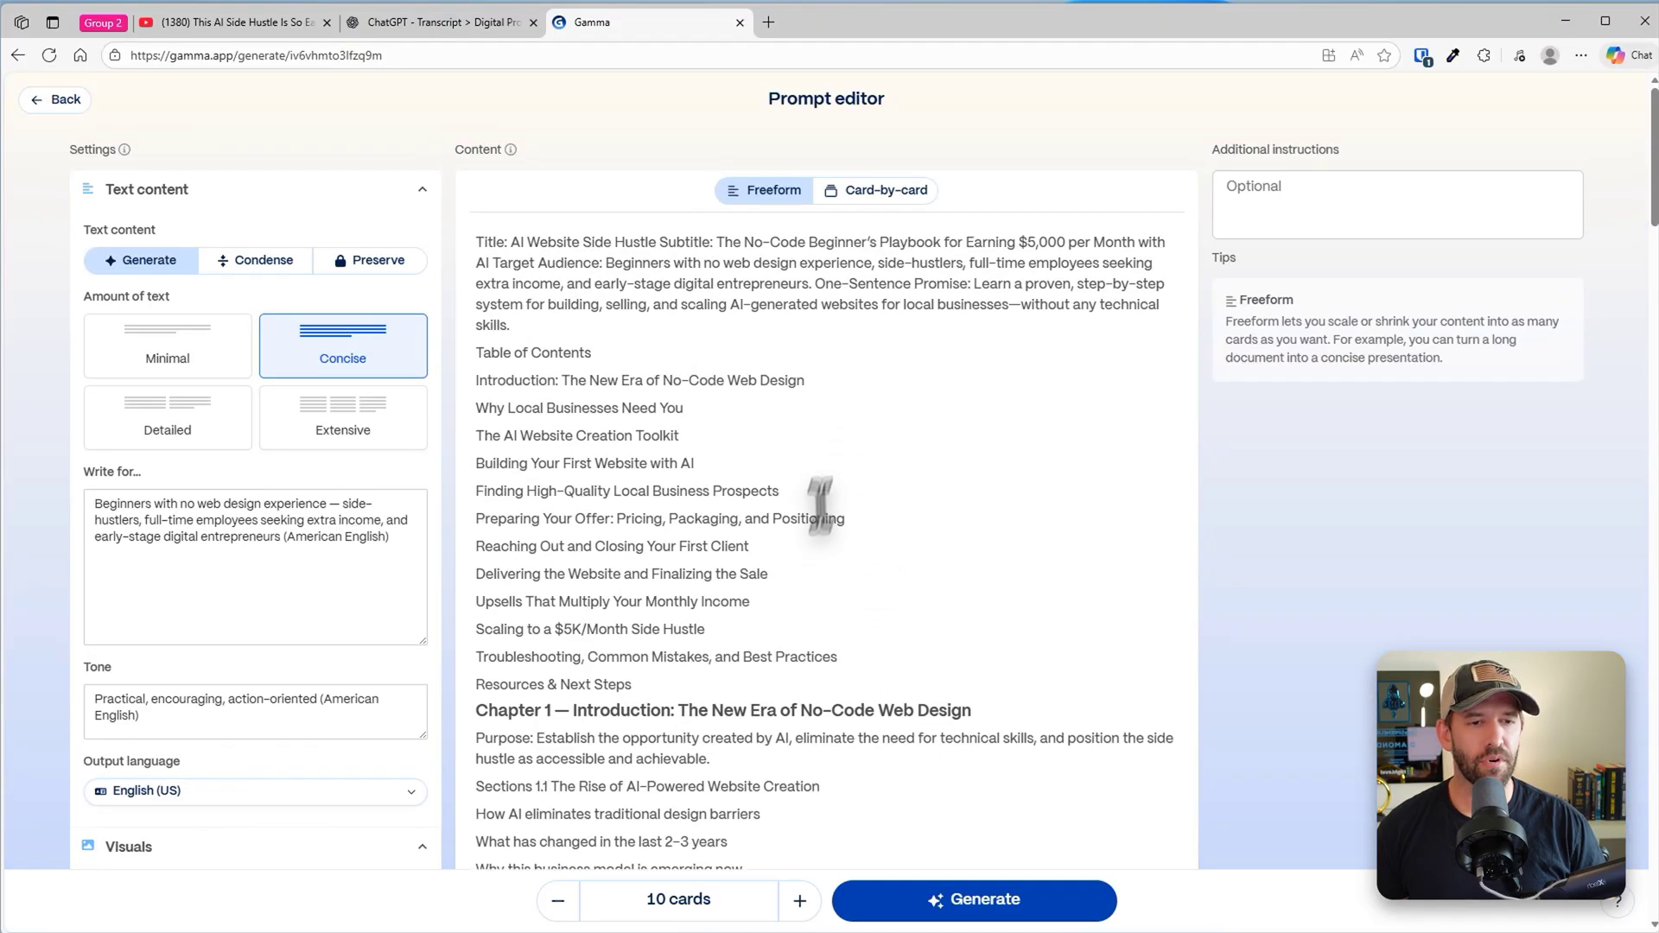
Raise the card count to 20 and generate the ebook from the outline
click(801, 900)
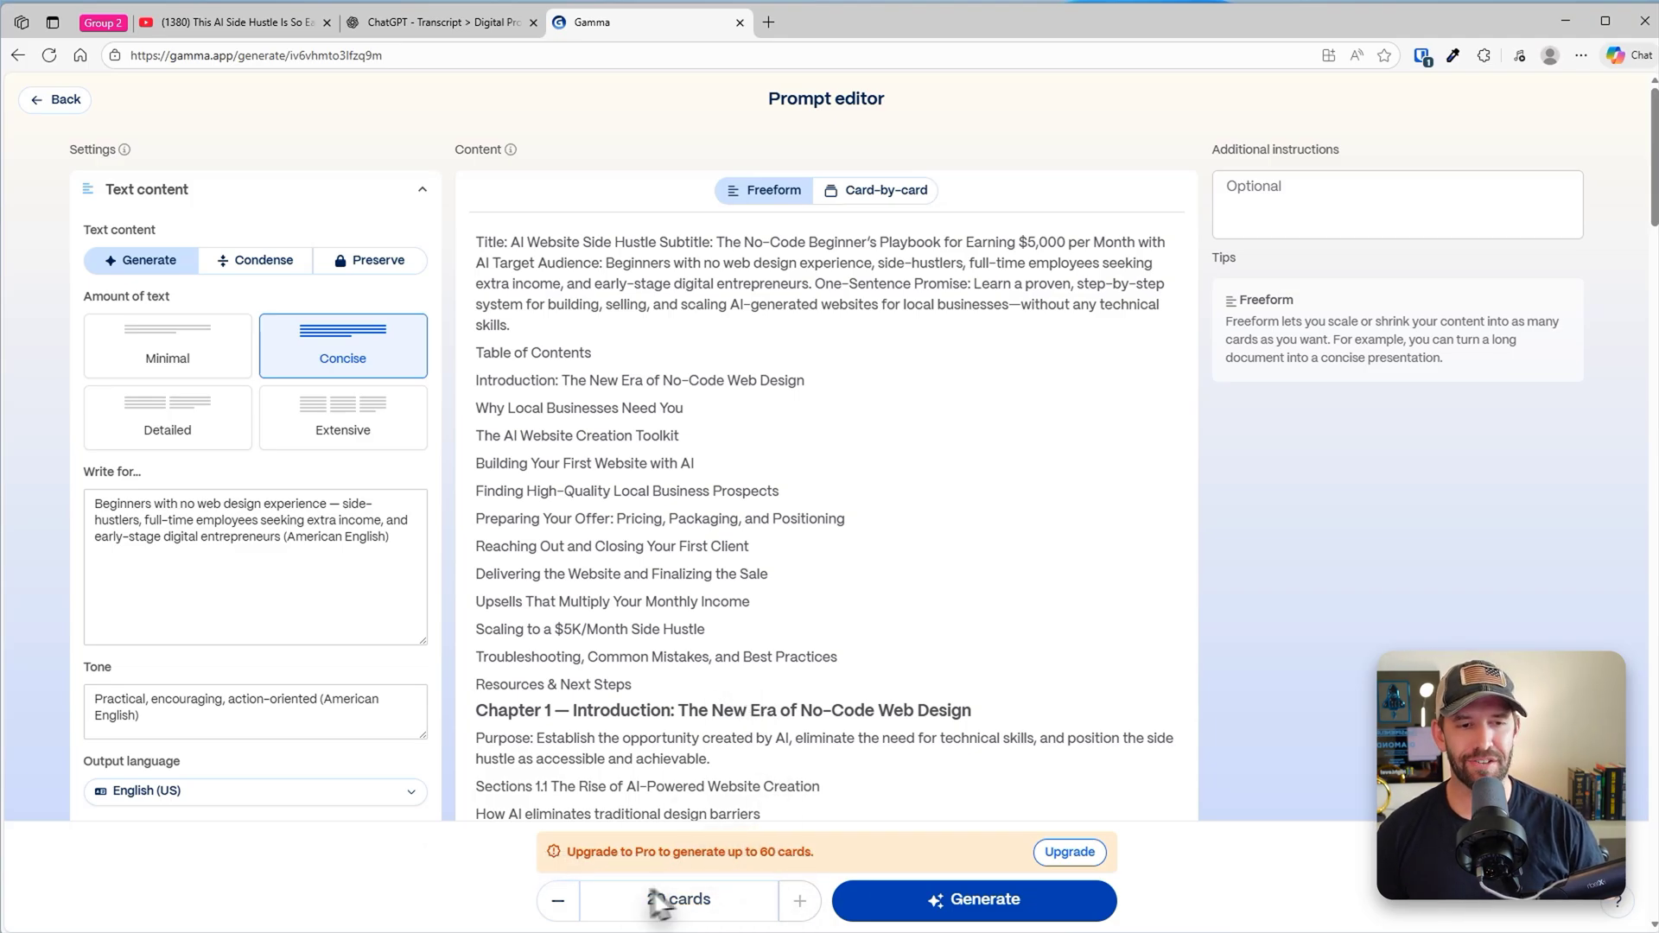
scroll(804, 577, down, 20)
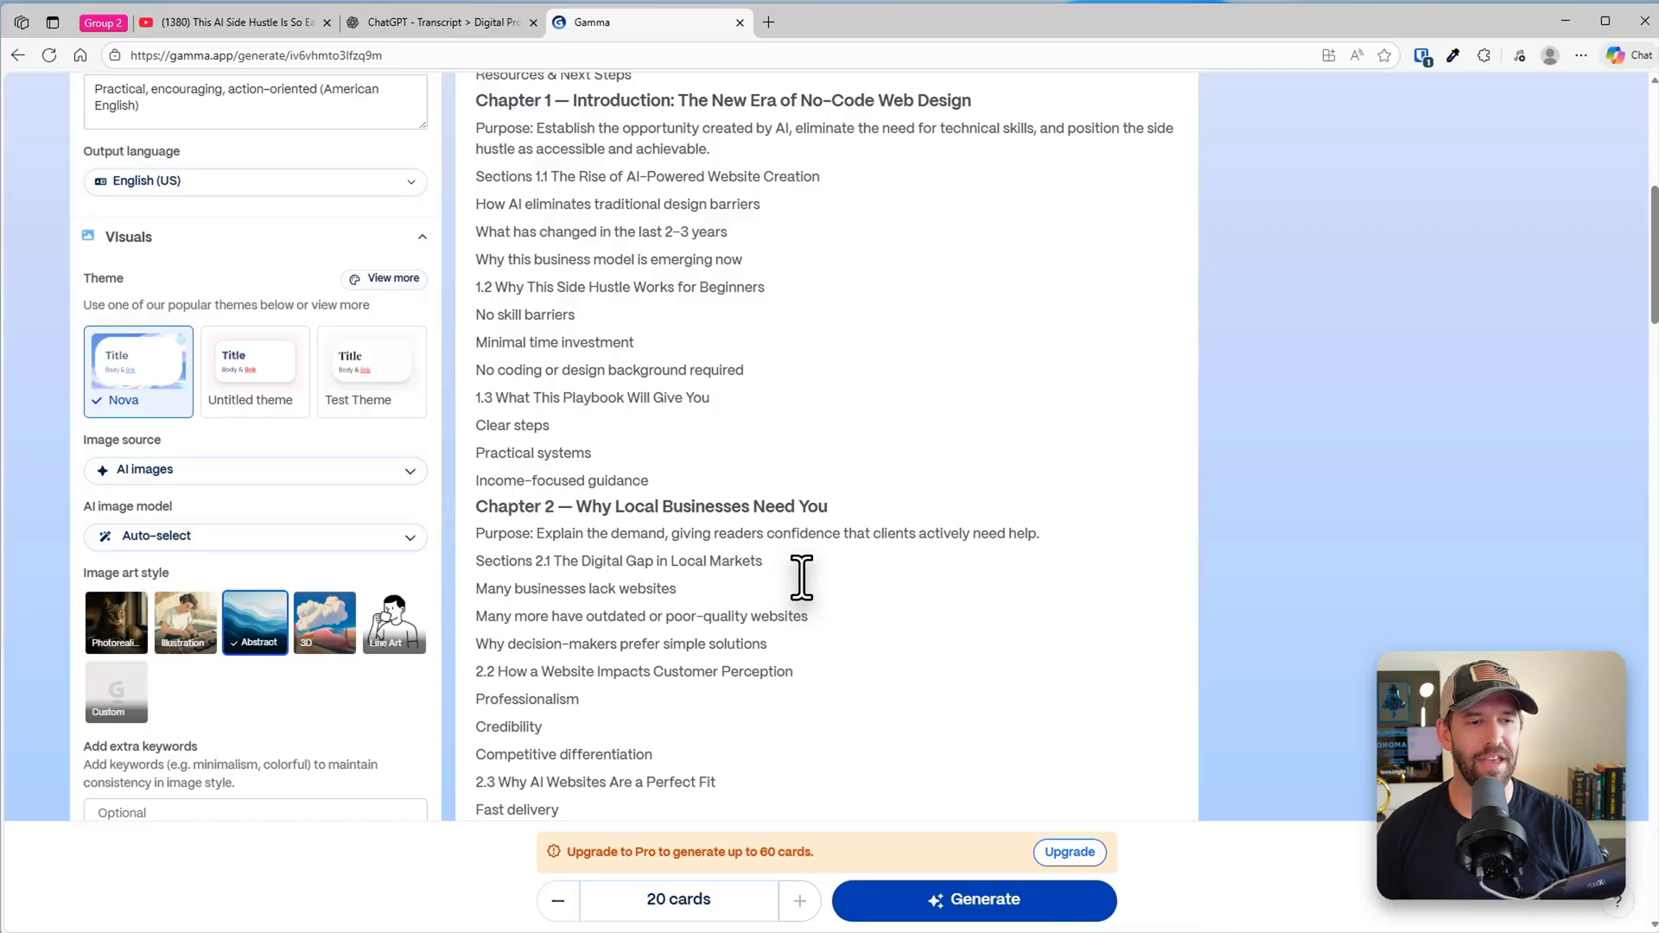
click(975, 903)
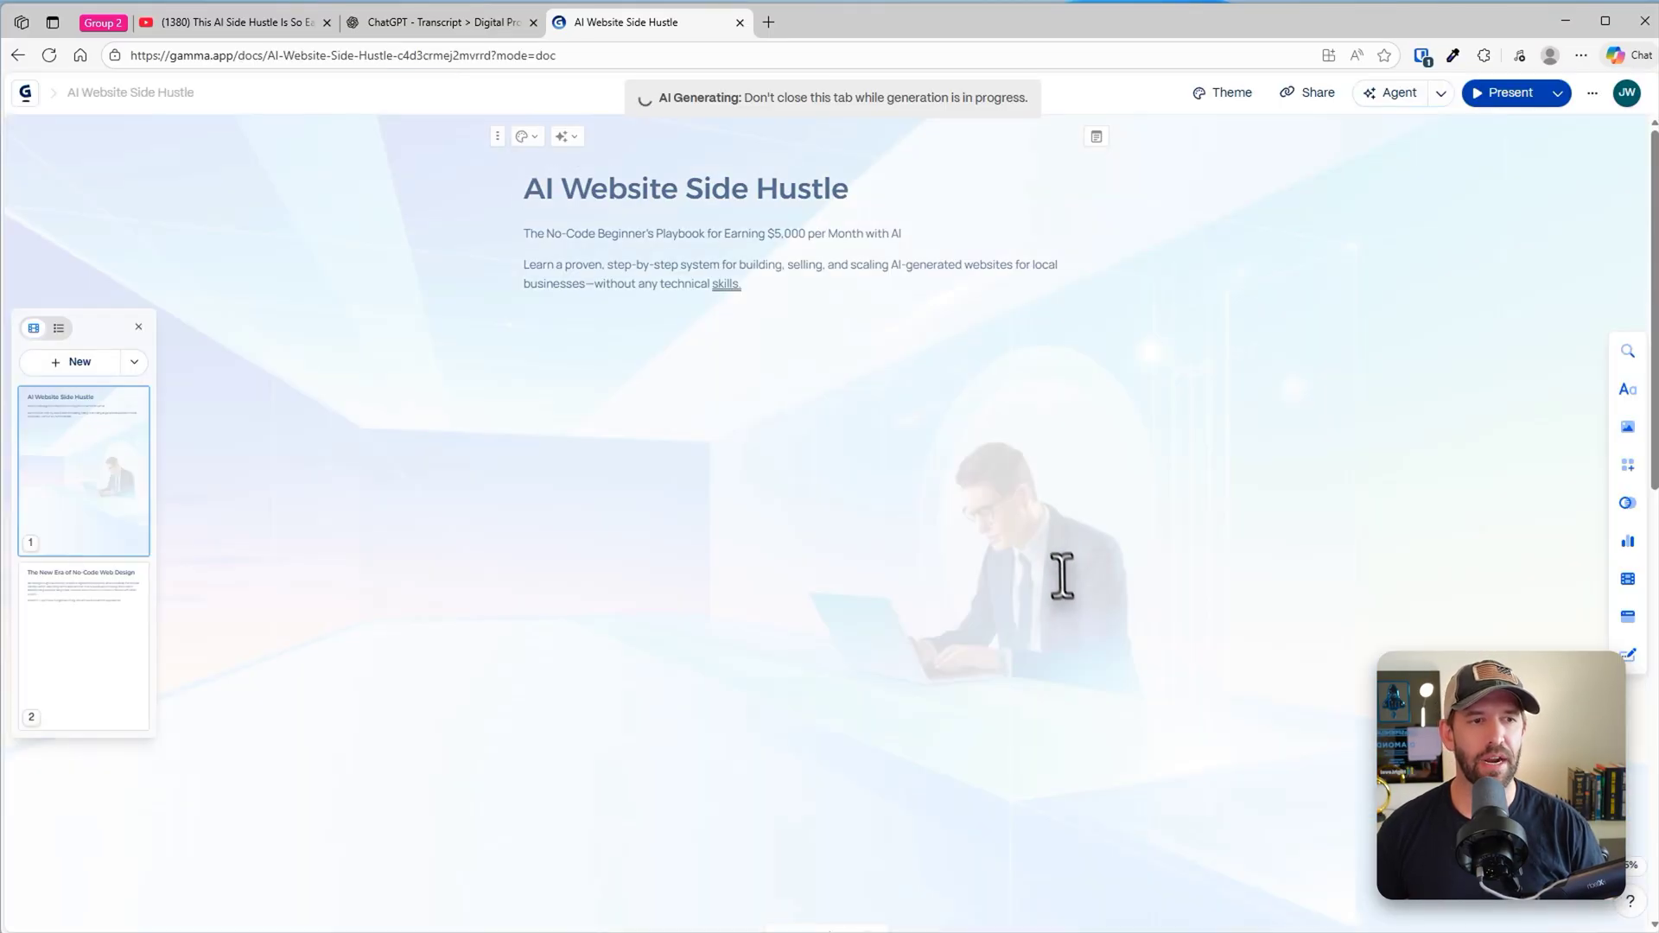
Scroll through the generated cards, including the AI Website Creation Toolkit and 48-hour action plan
scroll(674, 285, down, 3)
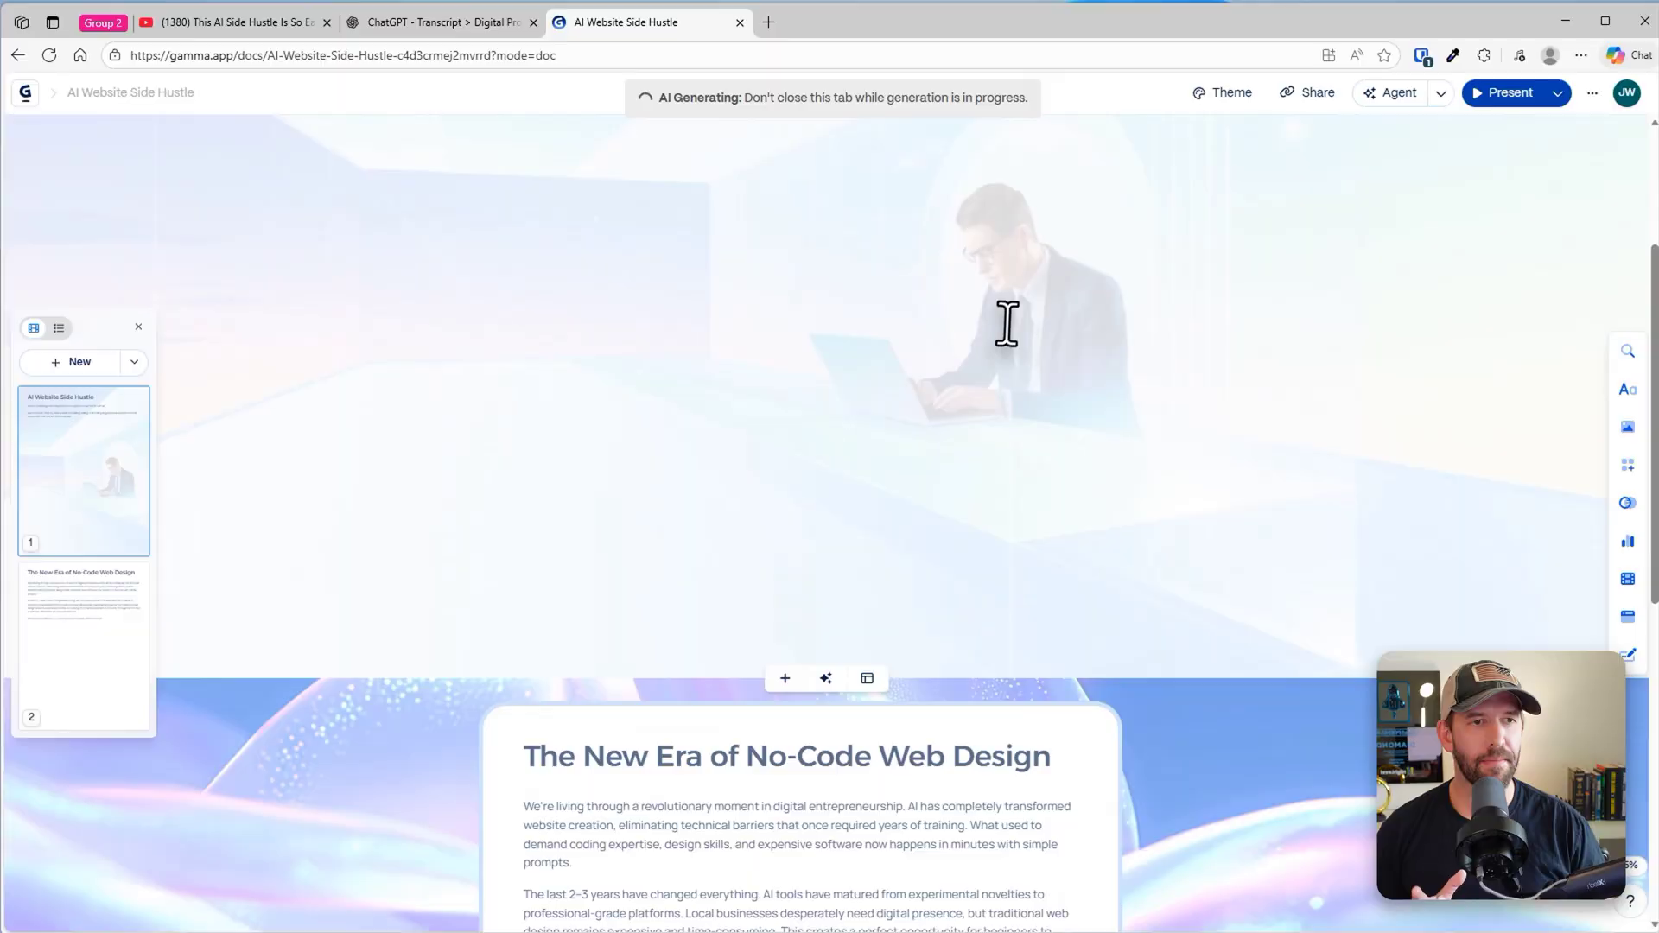
scroll(1007, 345, down, 4)
scroll(951, 449, down, 4)
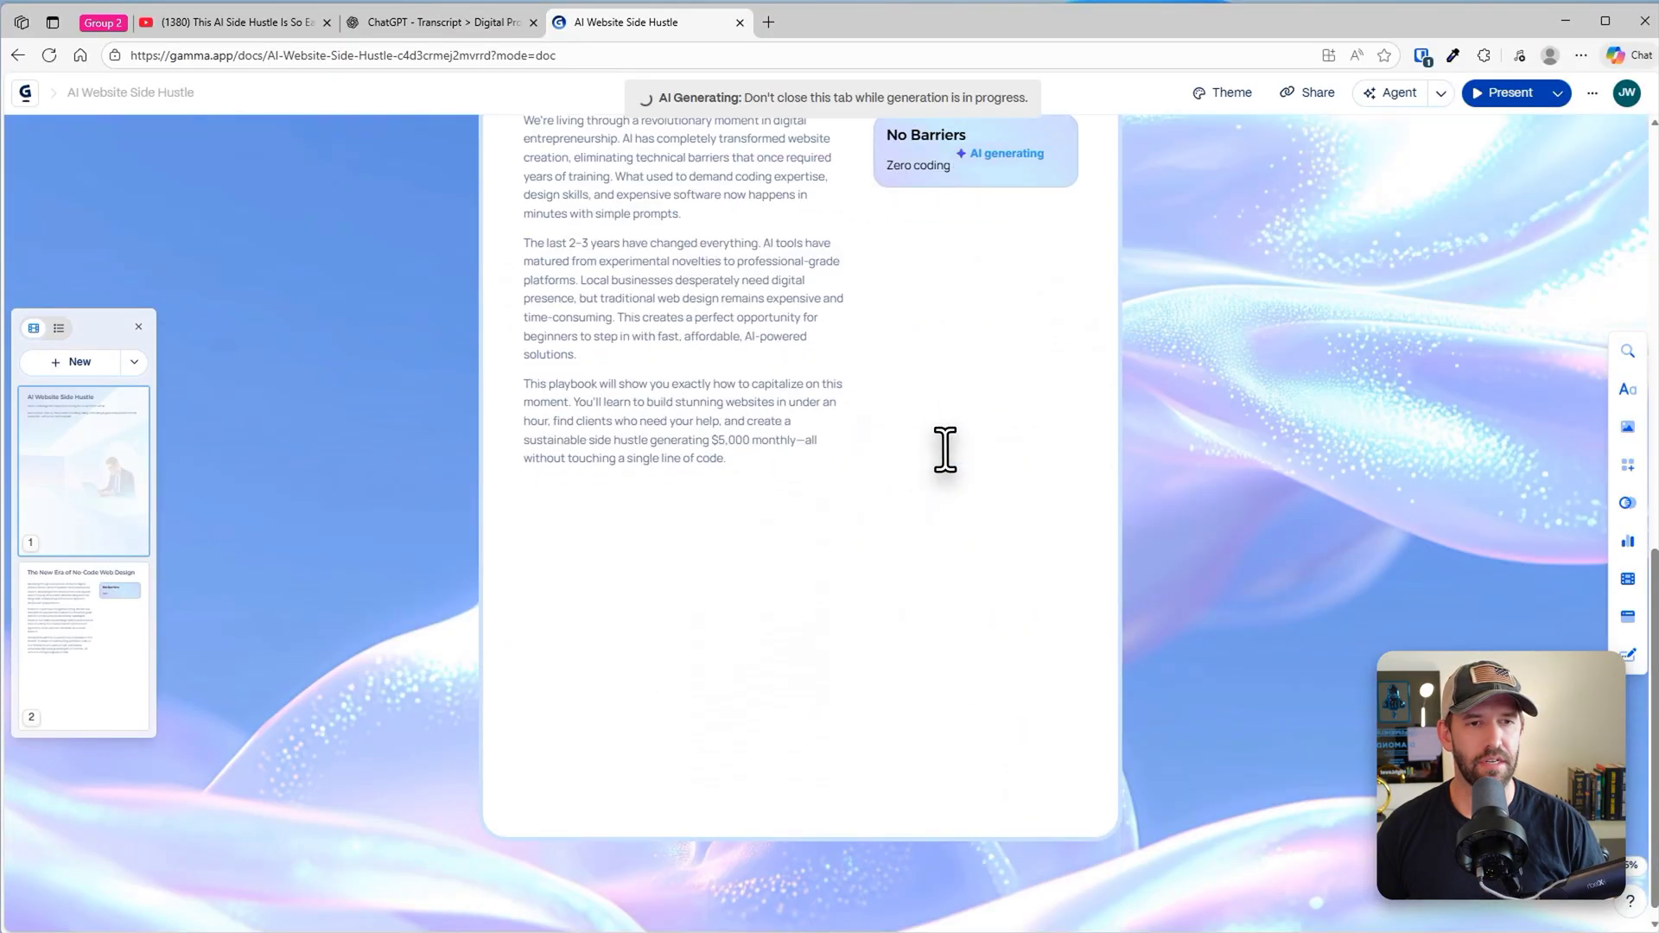
scroll(703, 307, down, 10)
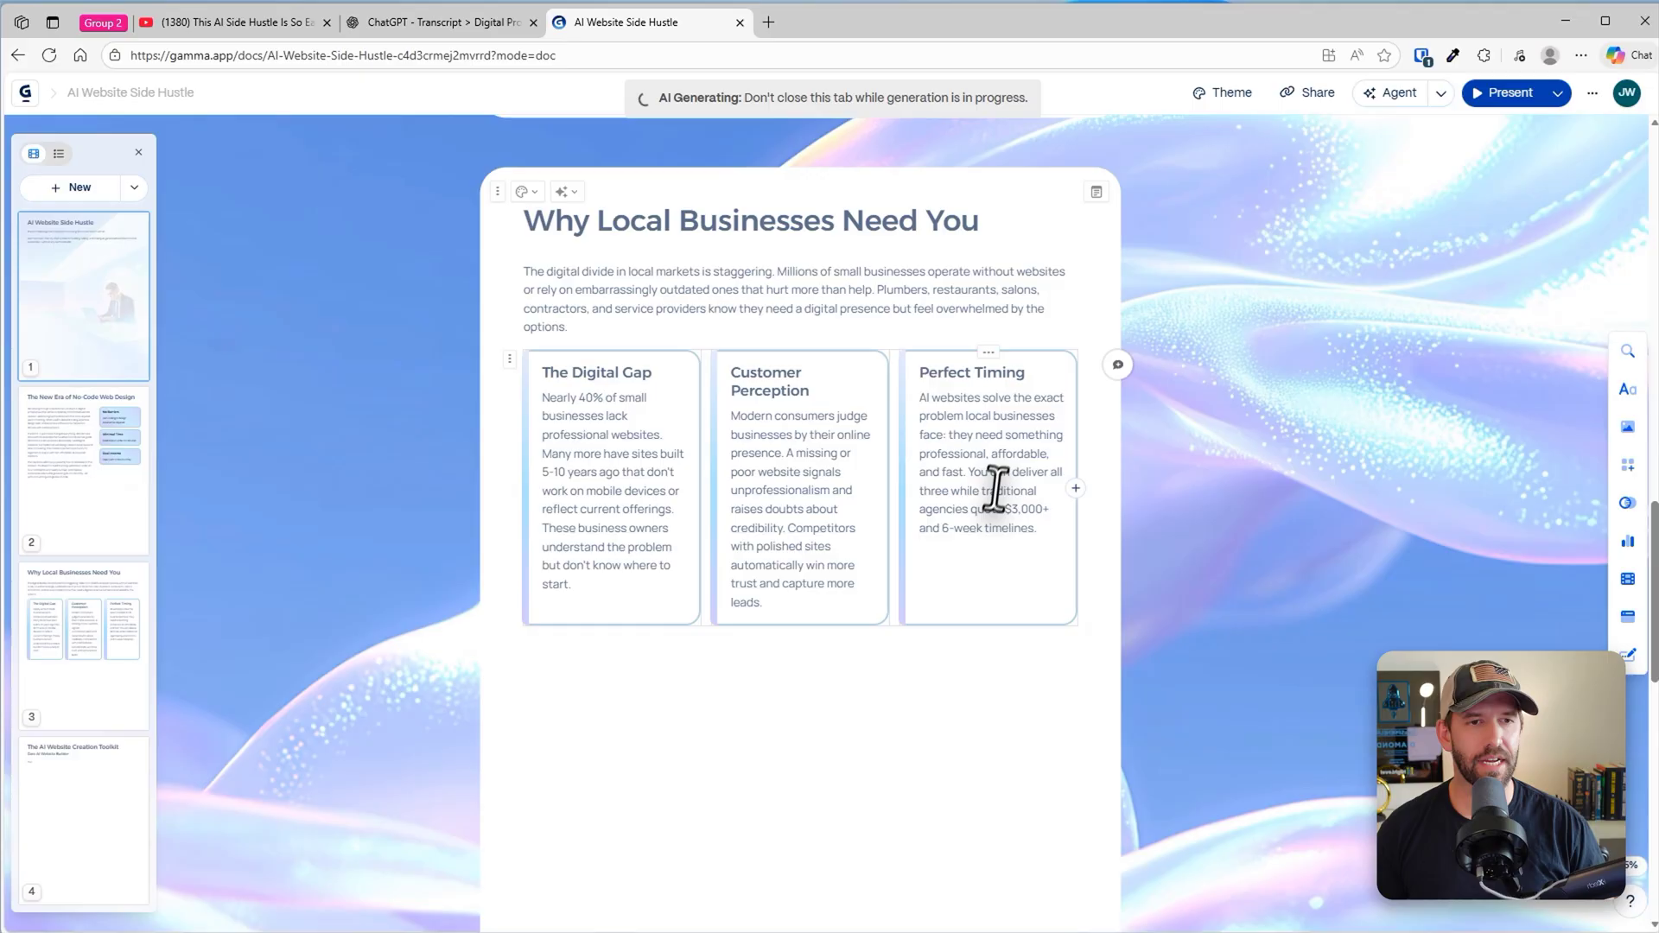
scroll(996, 489, down, 10)
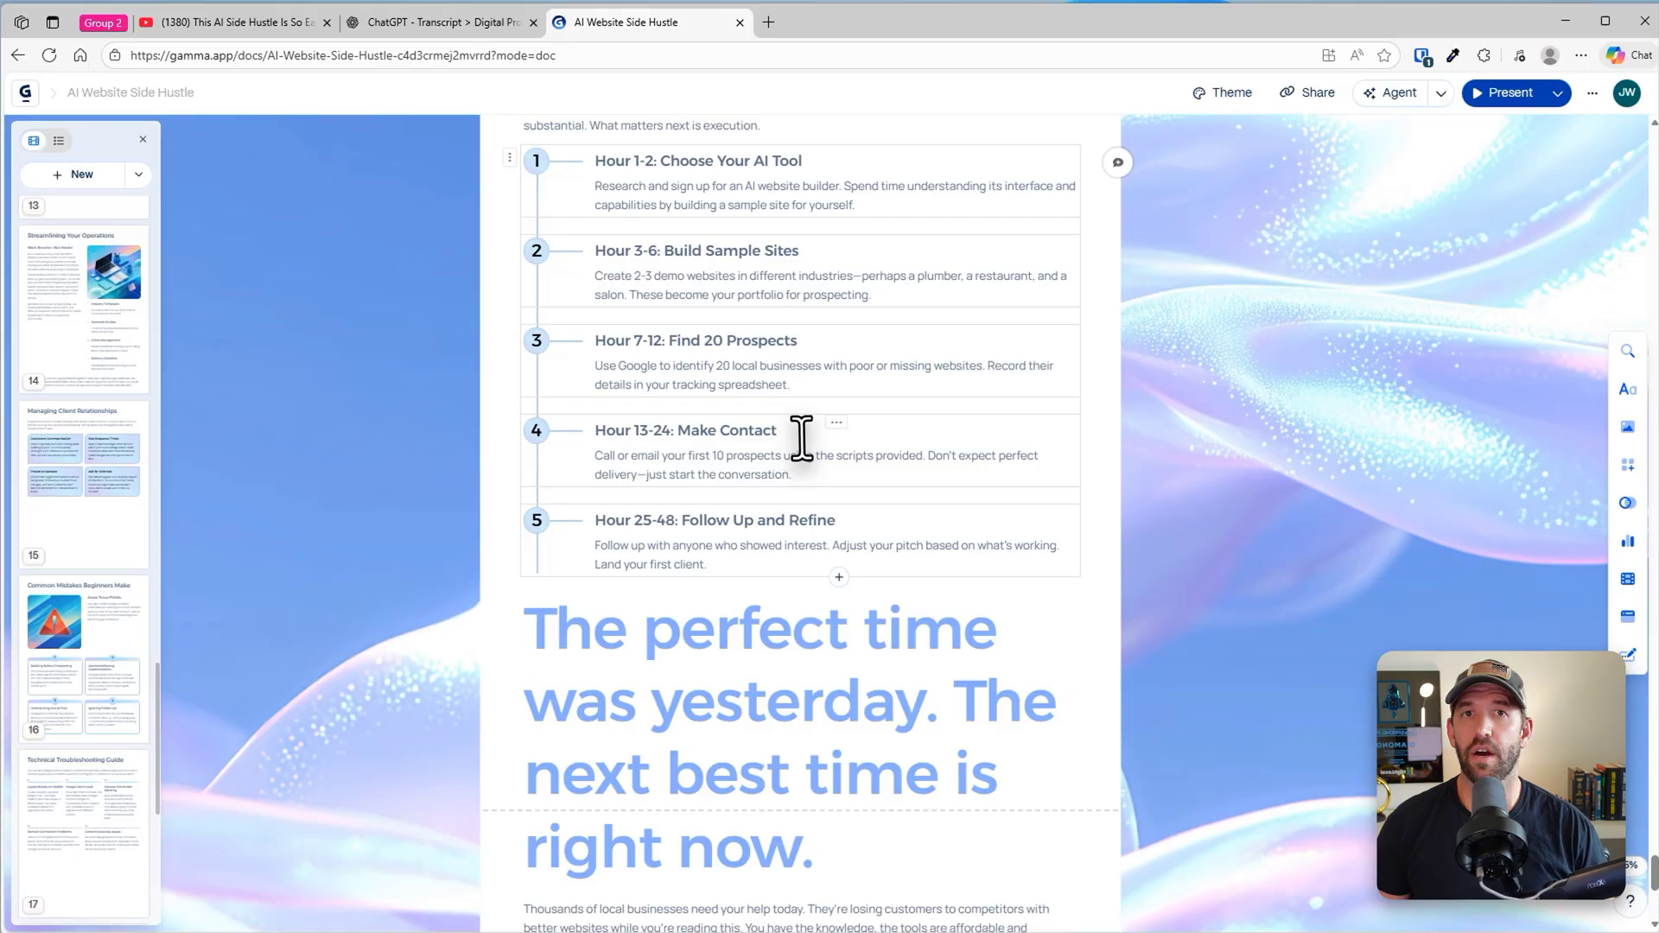
scroll(807, 441, down, 5)
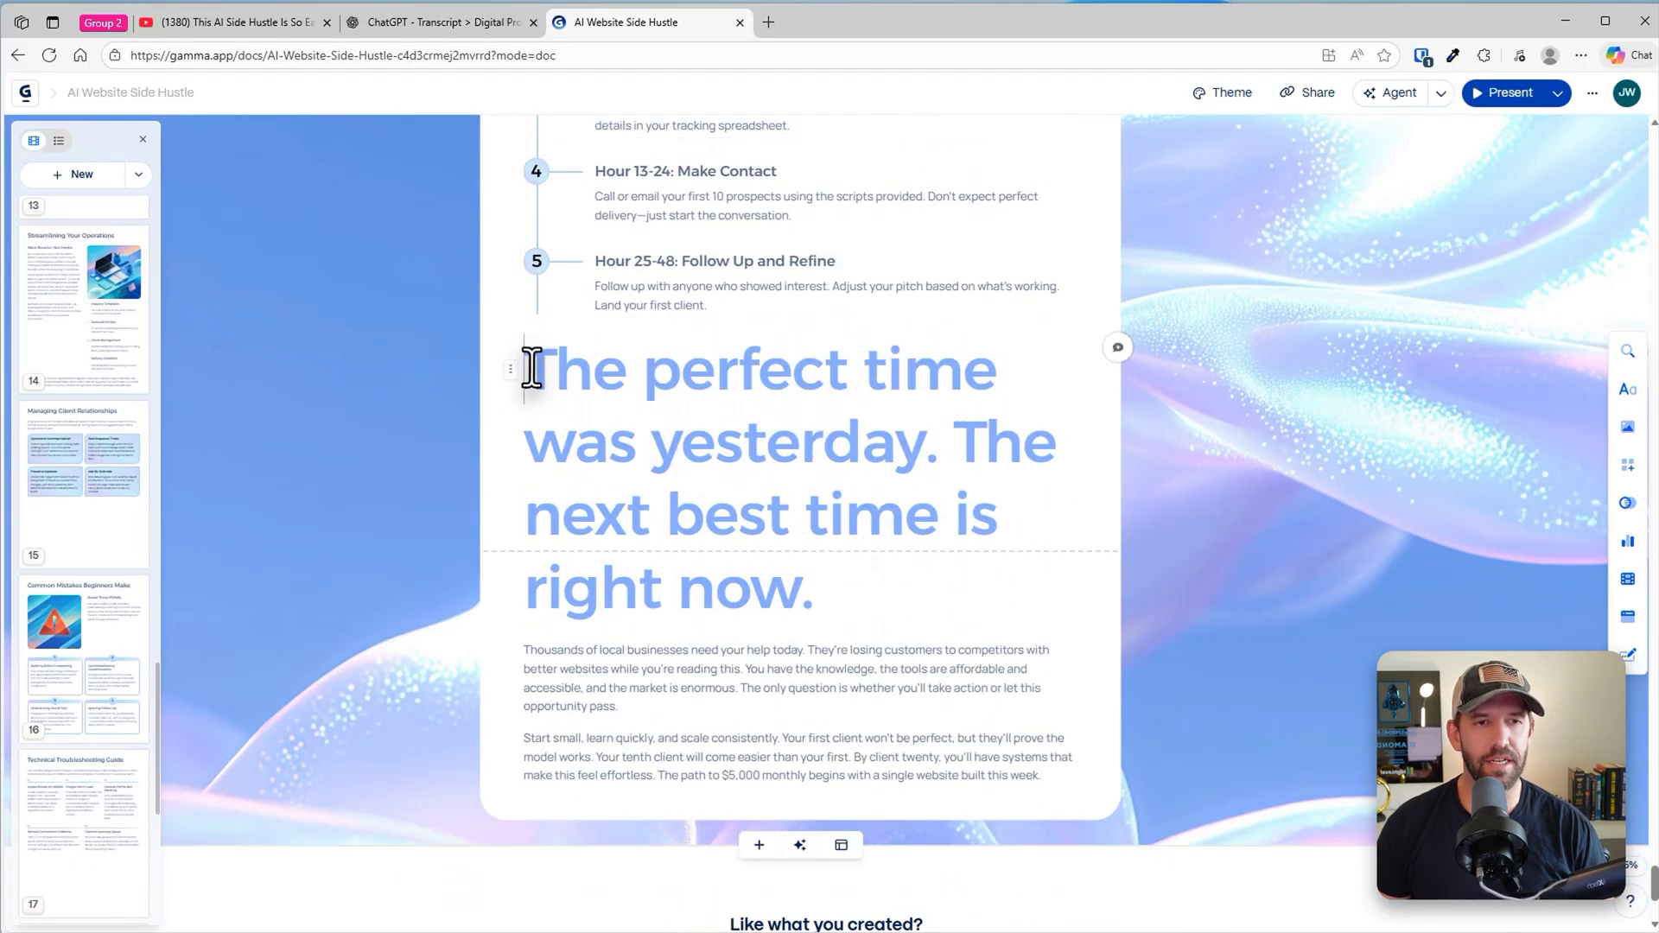
drag(530, 368, 822, 579)
click(1102, 556)
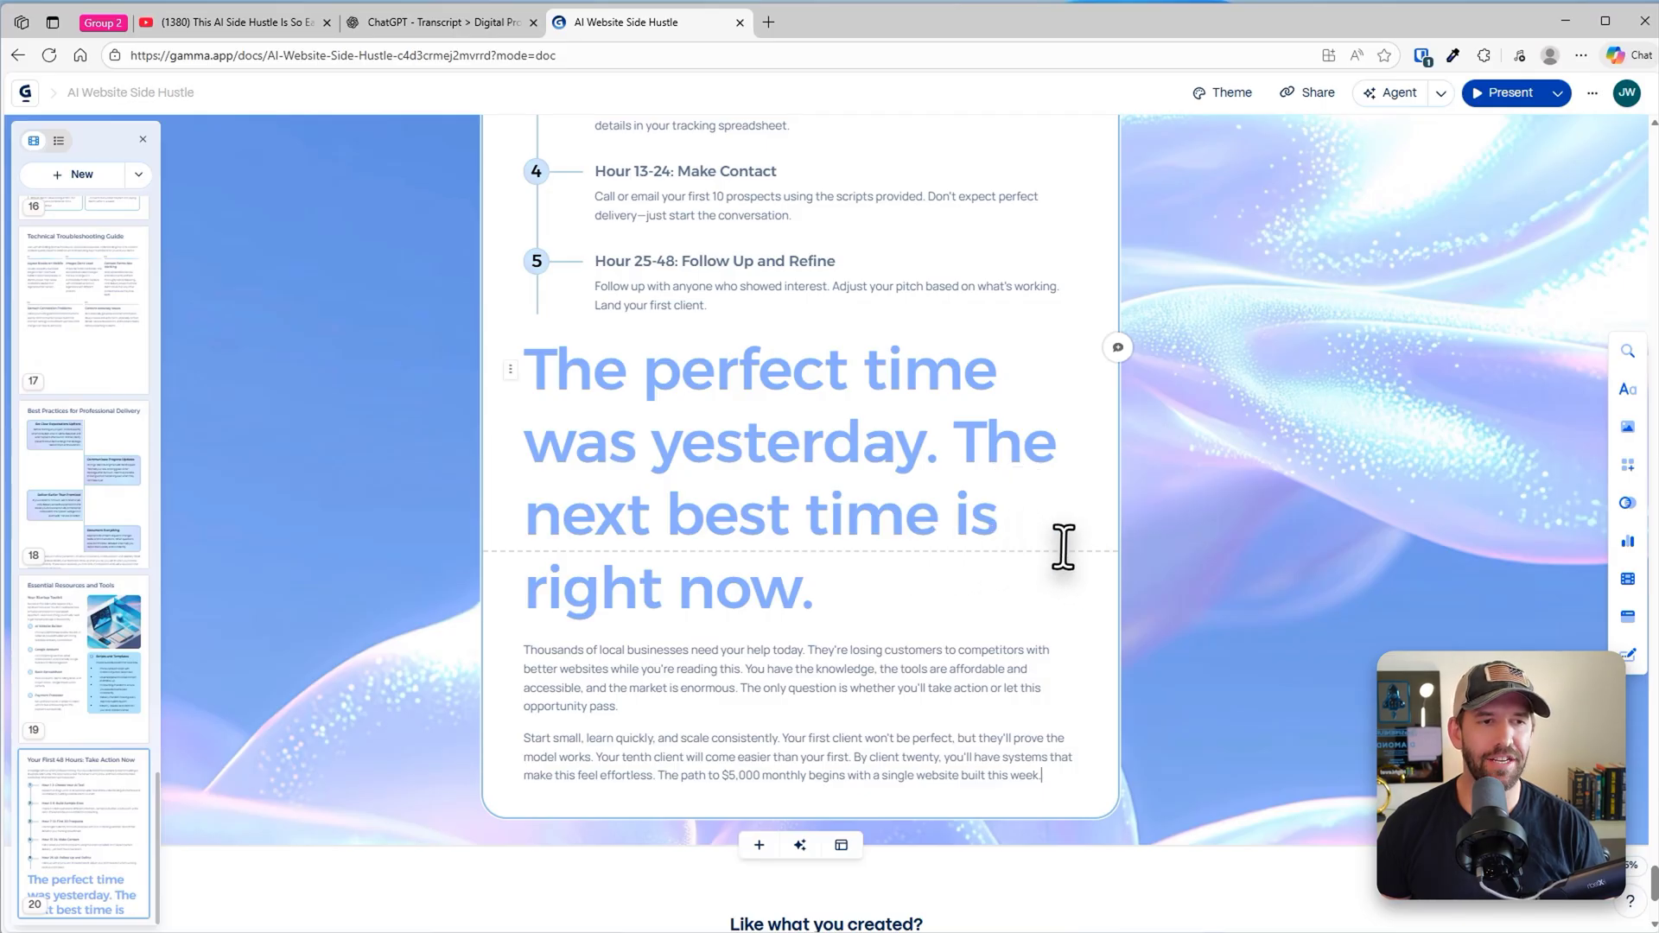
scroll(671, 430, up, 5)
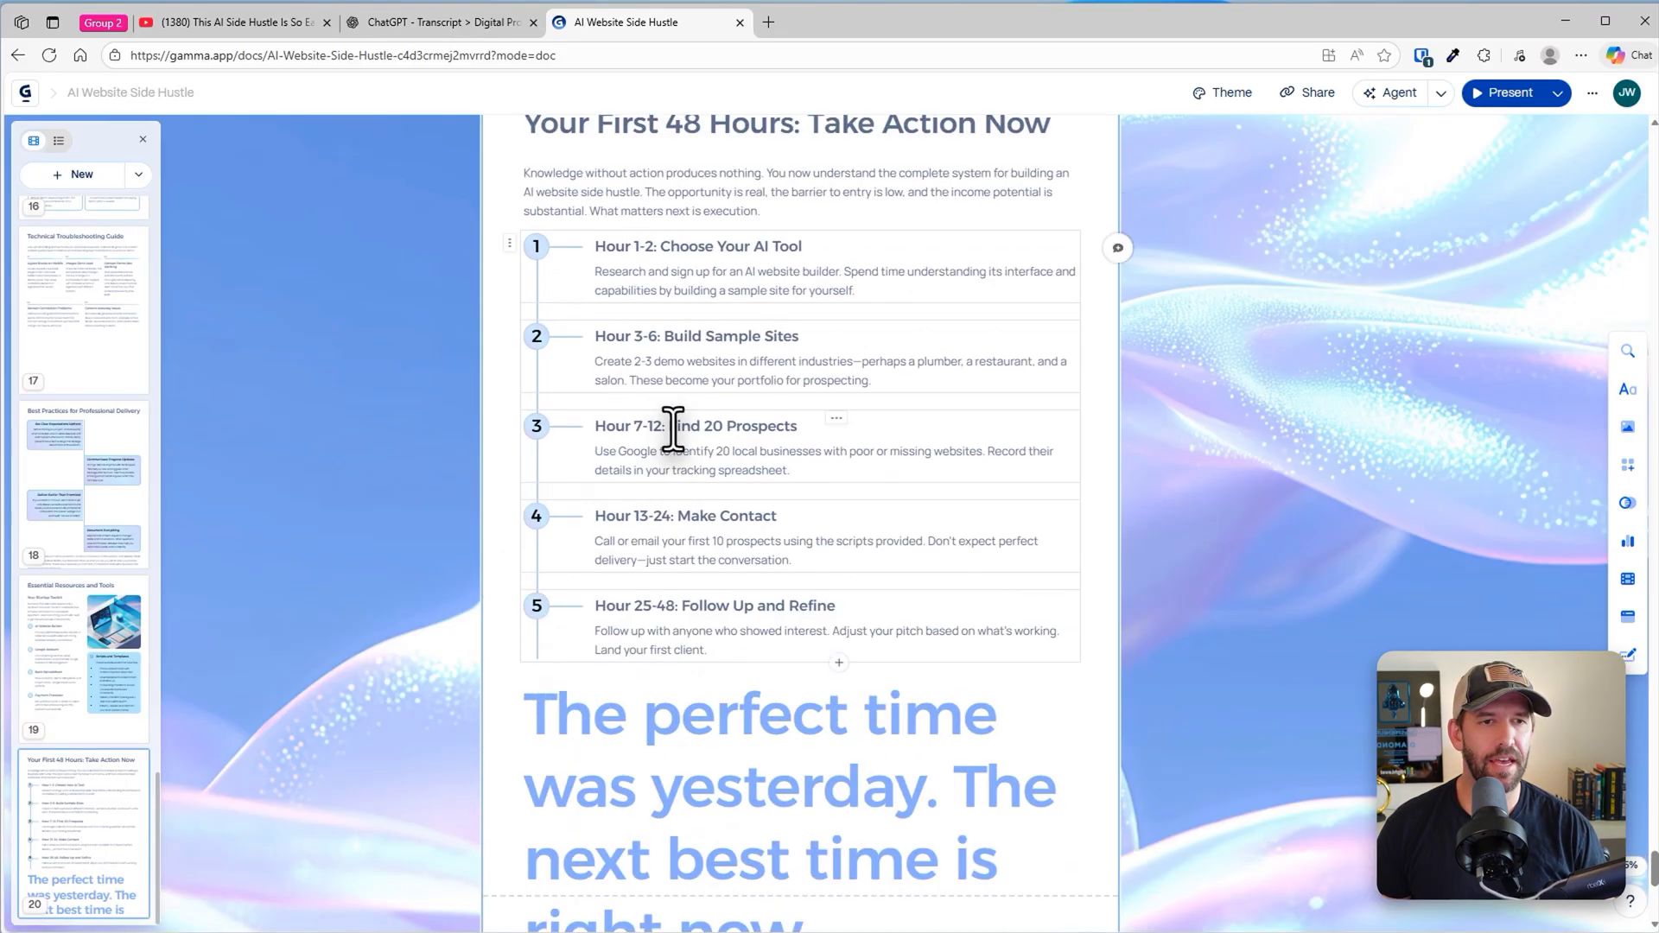
scroll(702, 380, down, 3)
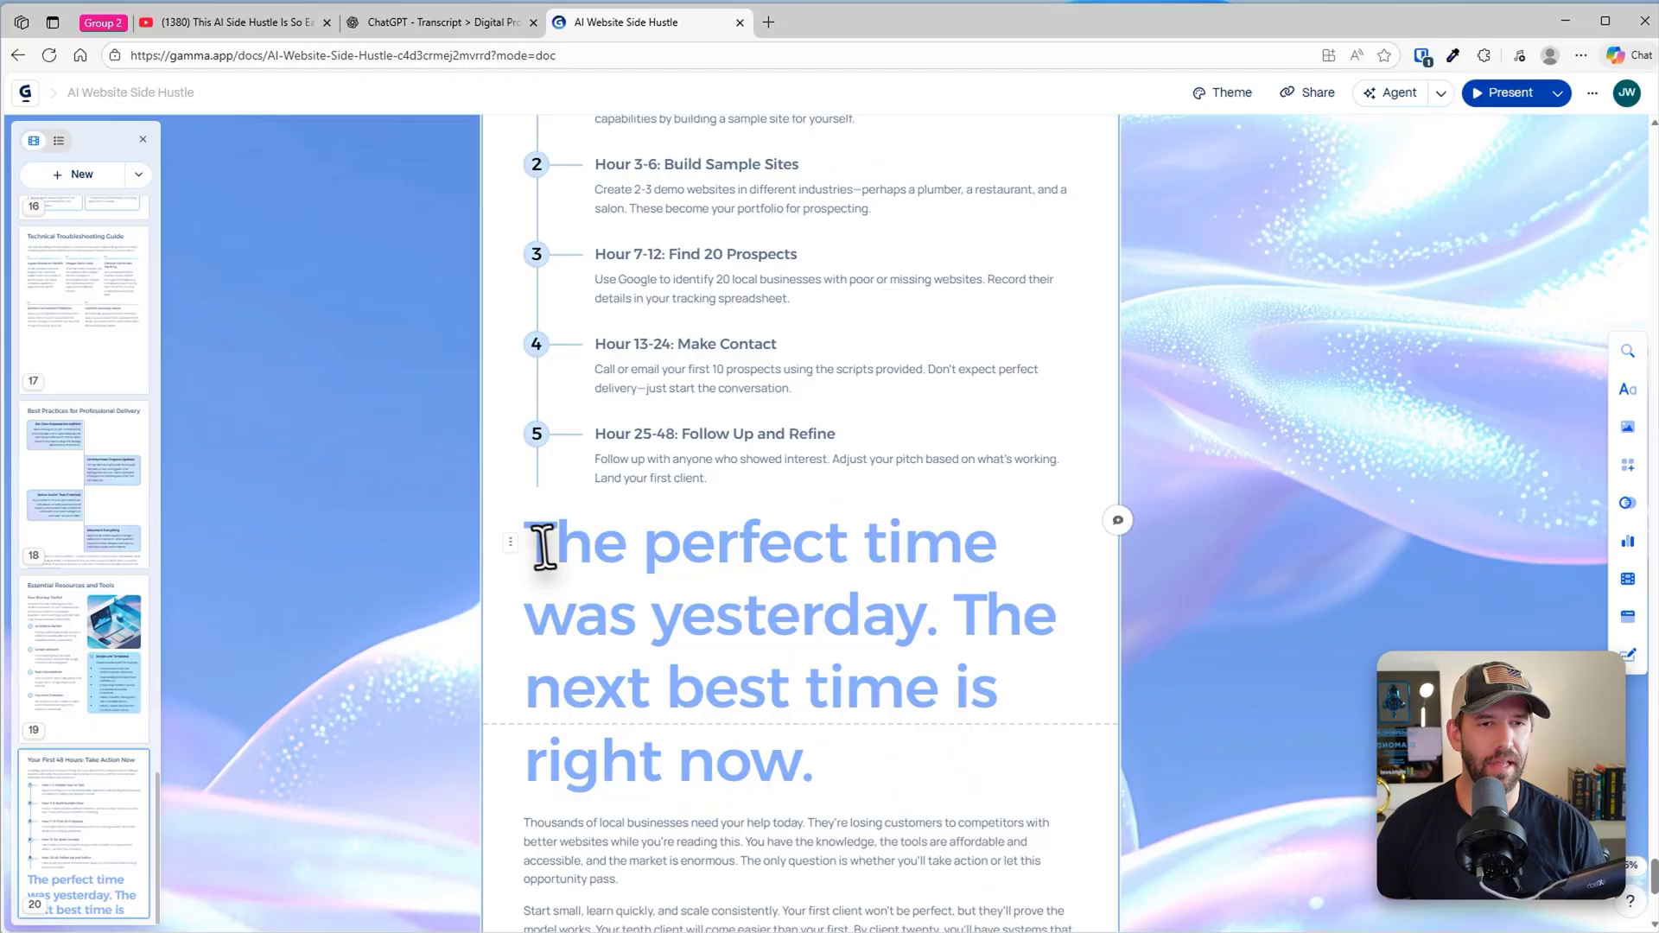
Restyle the closing quote 'The perfect time was yesterday…' as Heading 3, after first trying Heading 4
scroll(521, 535, down, 4)
scroll(530, 529, up, 3)
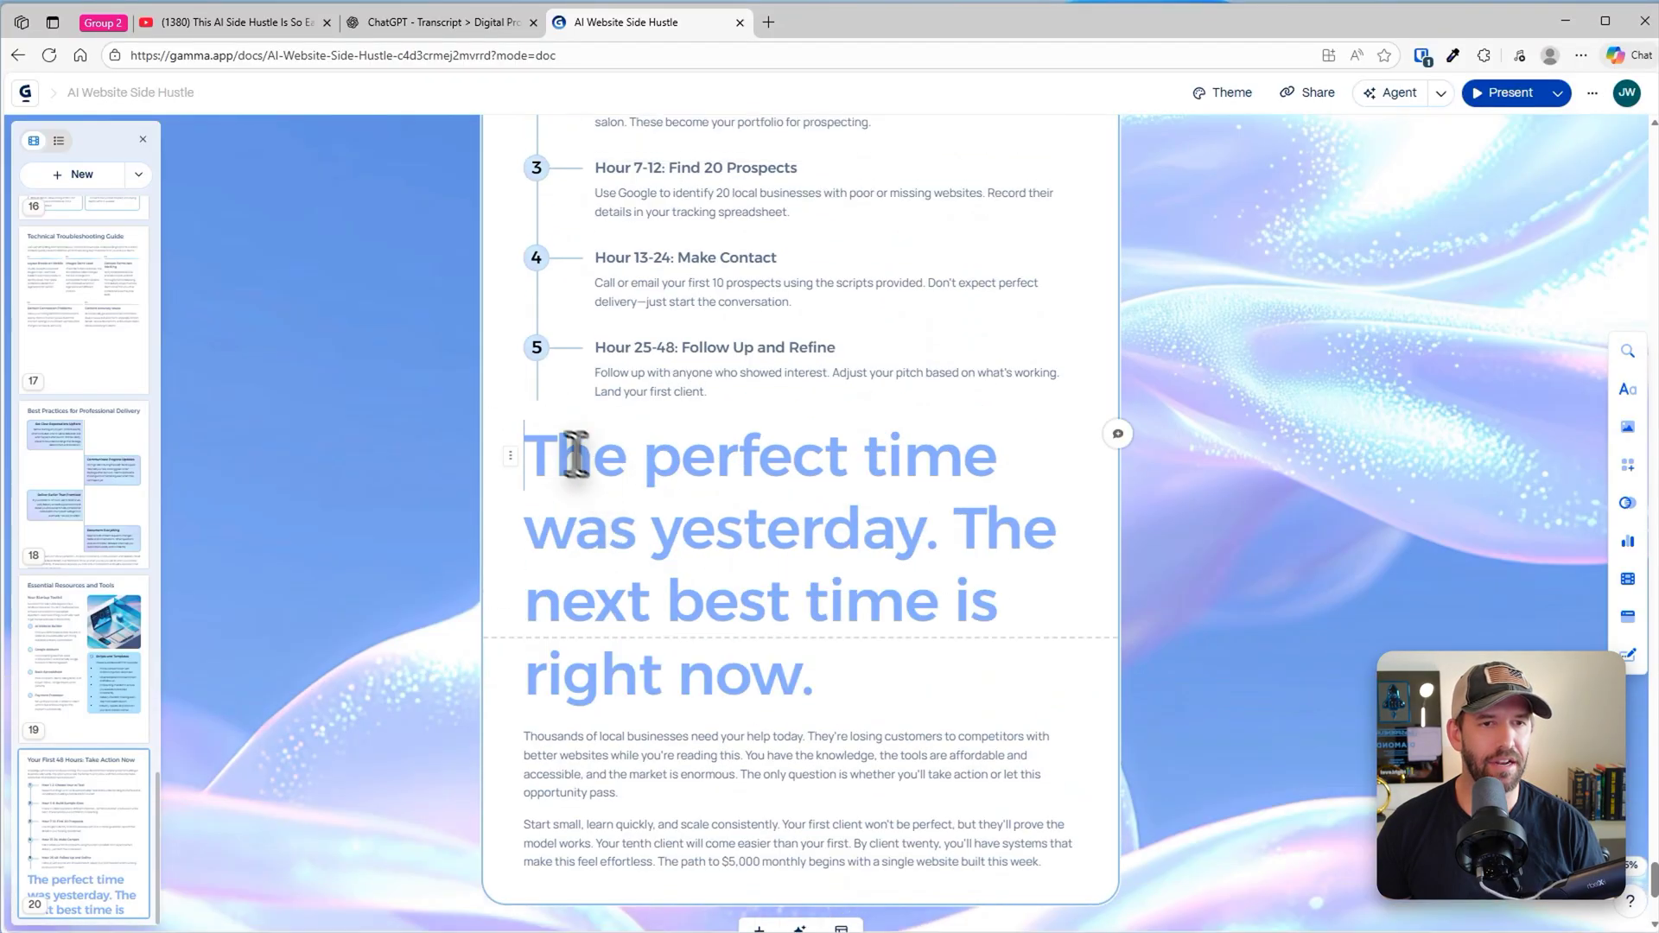
triple_click(548, 451)
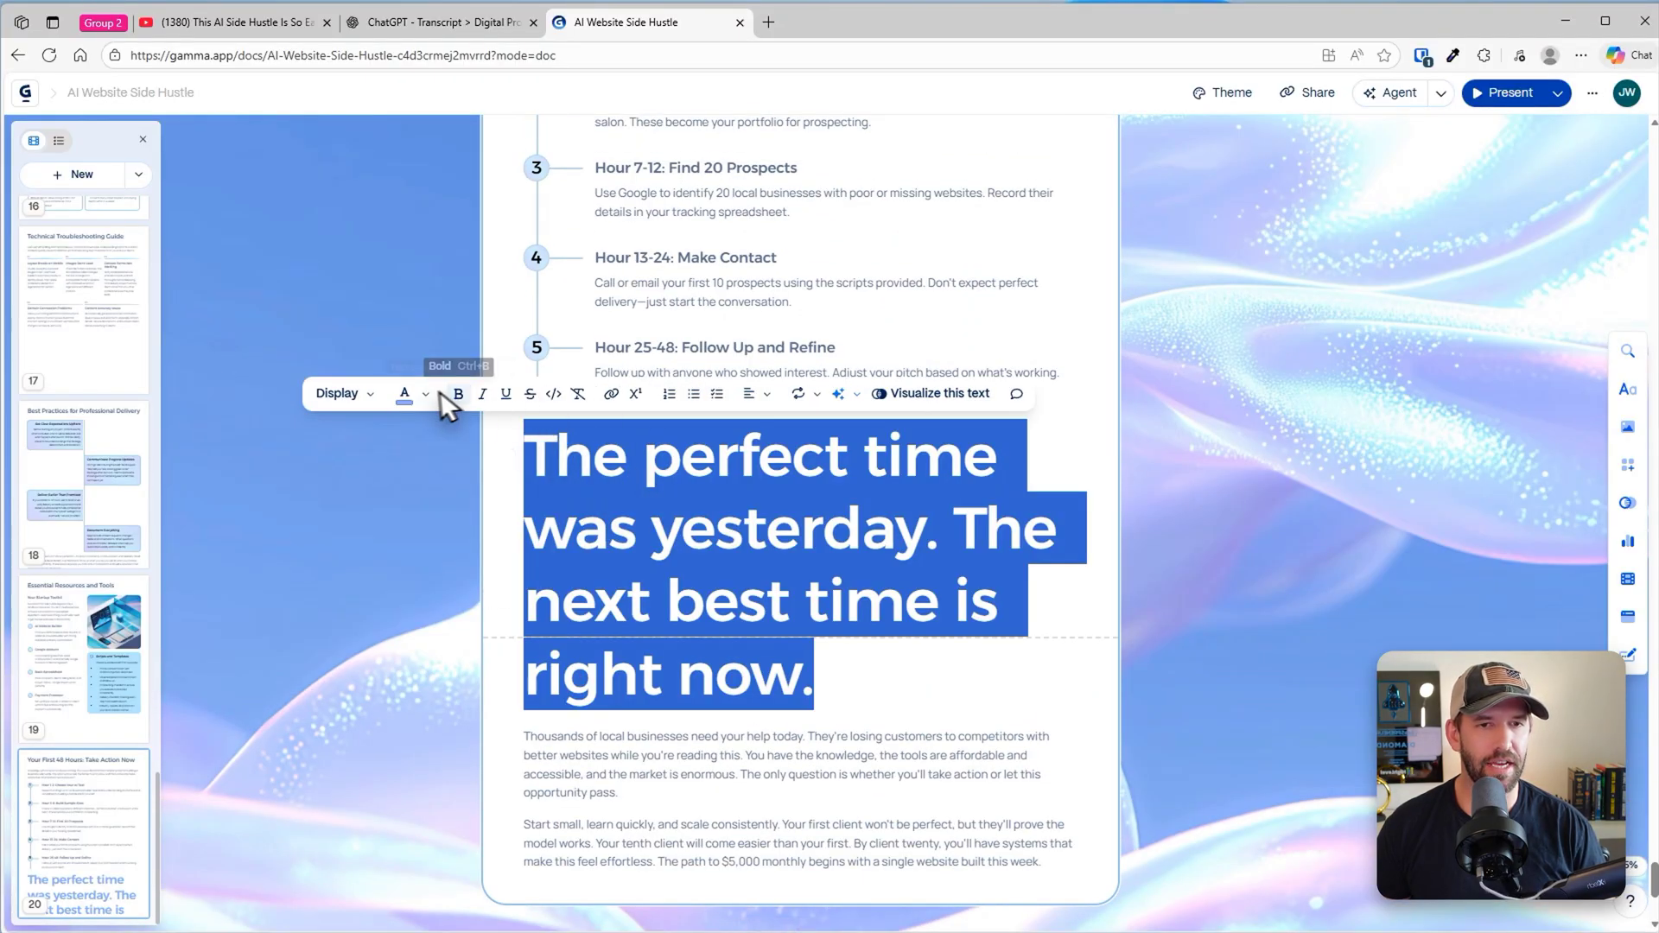
click(370, 396)
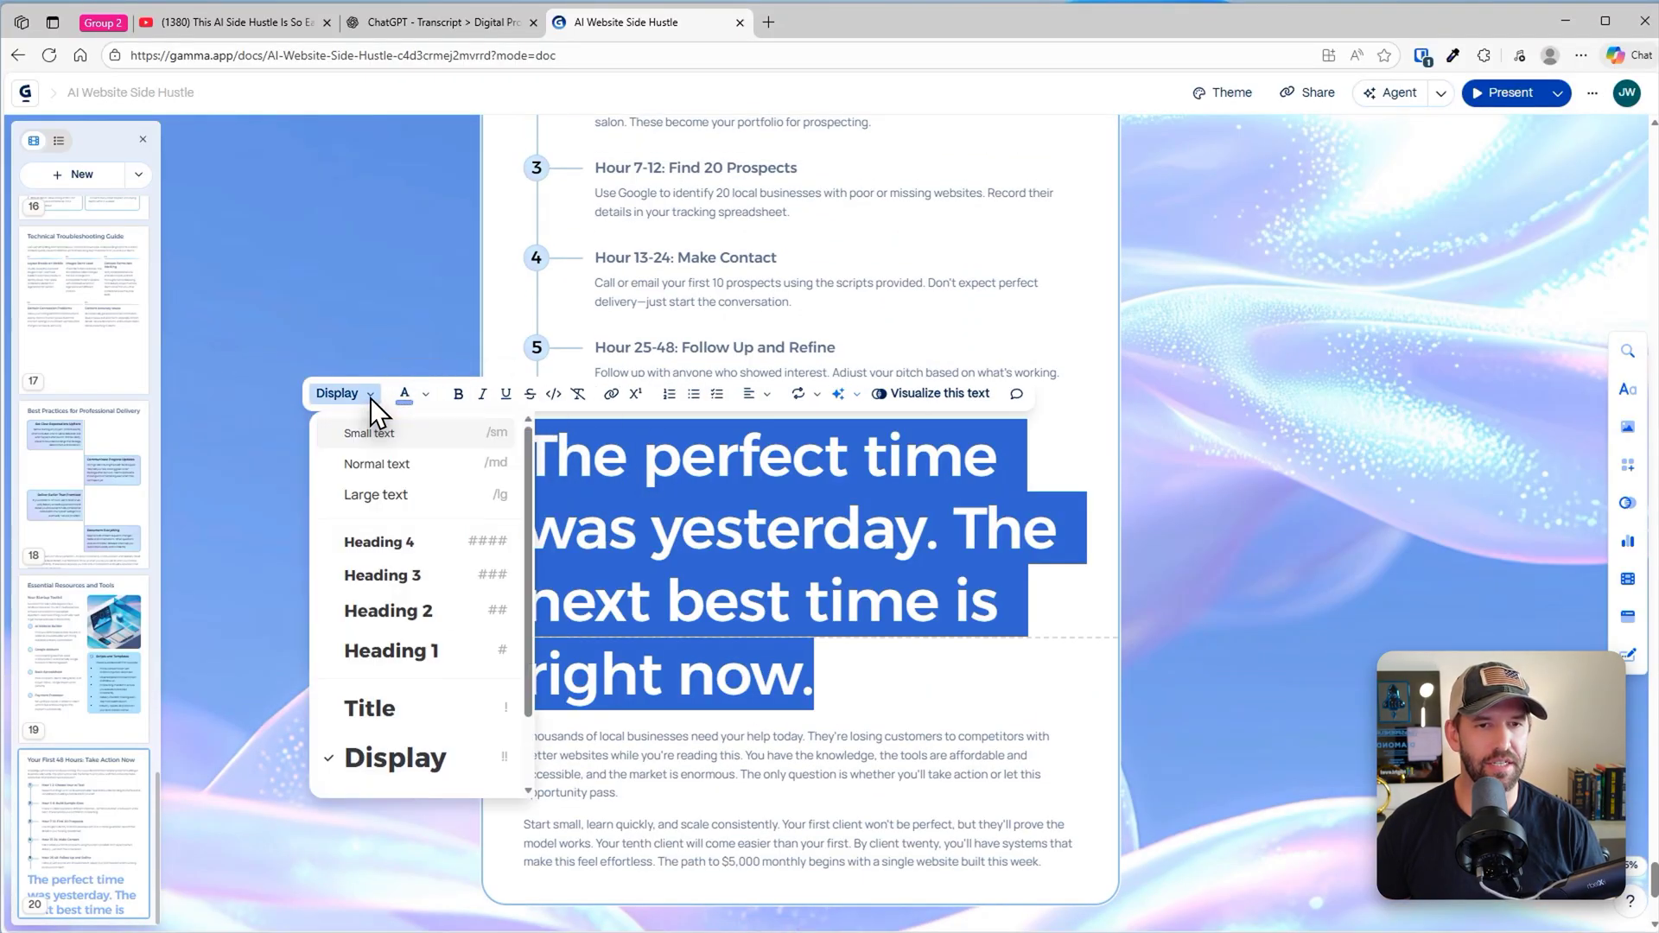
click(385, 544)
click(438, 401)
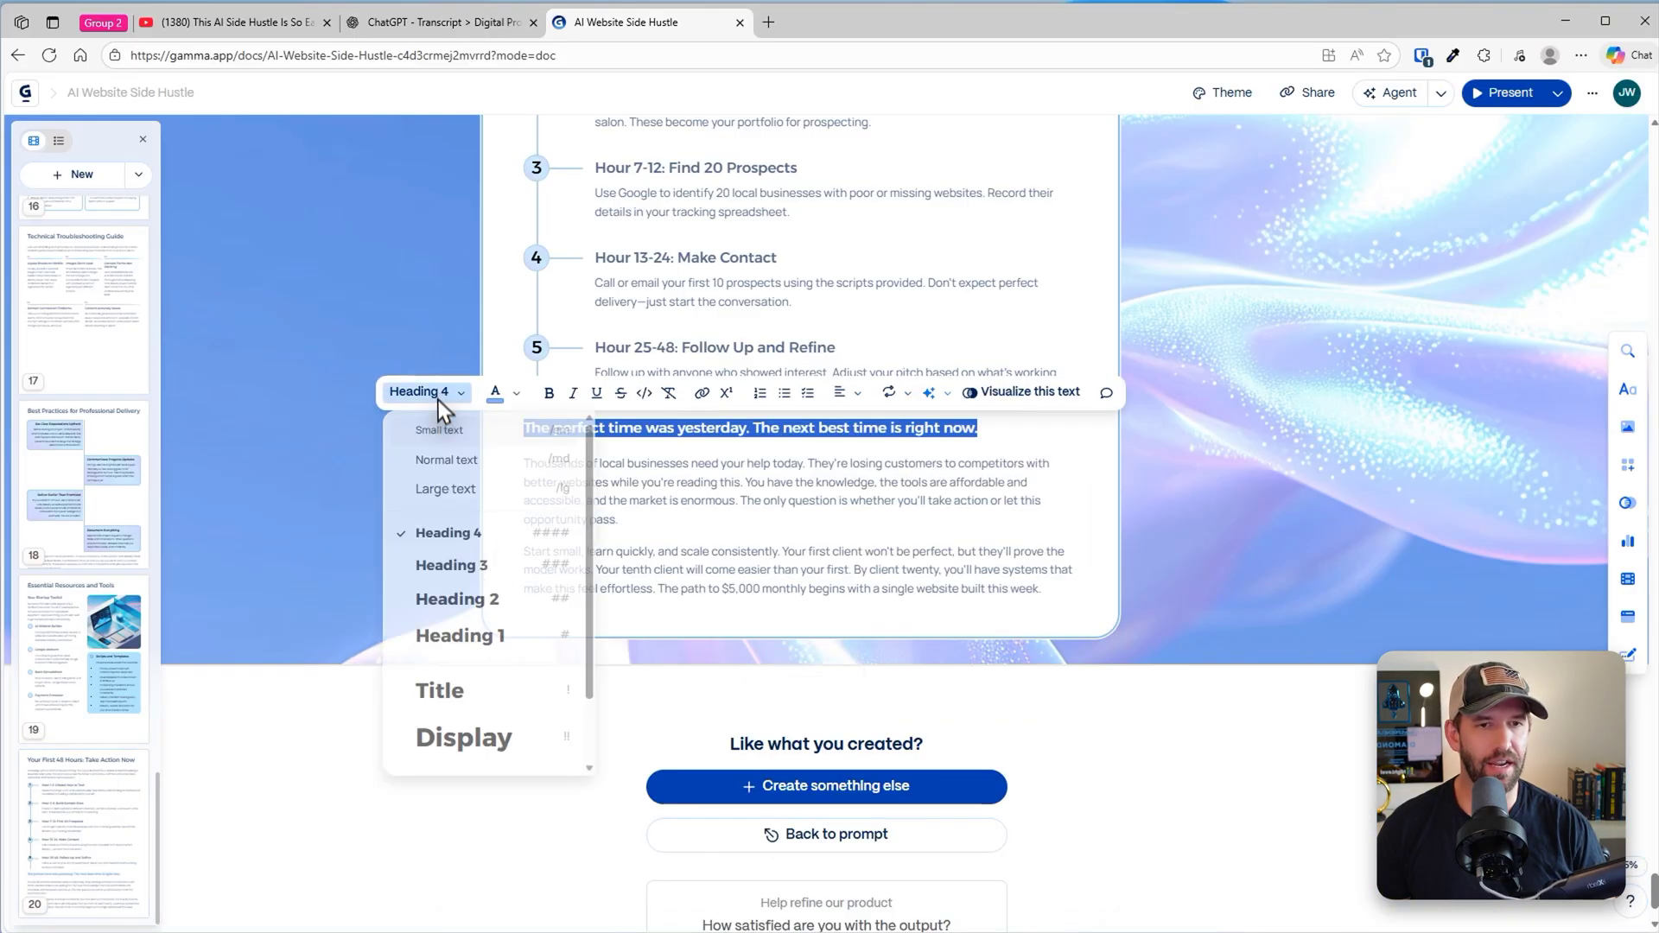
click(460, 572)
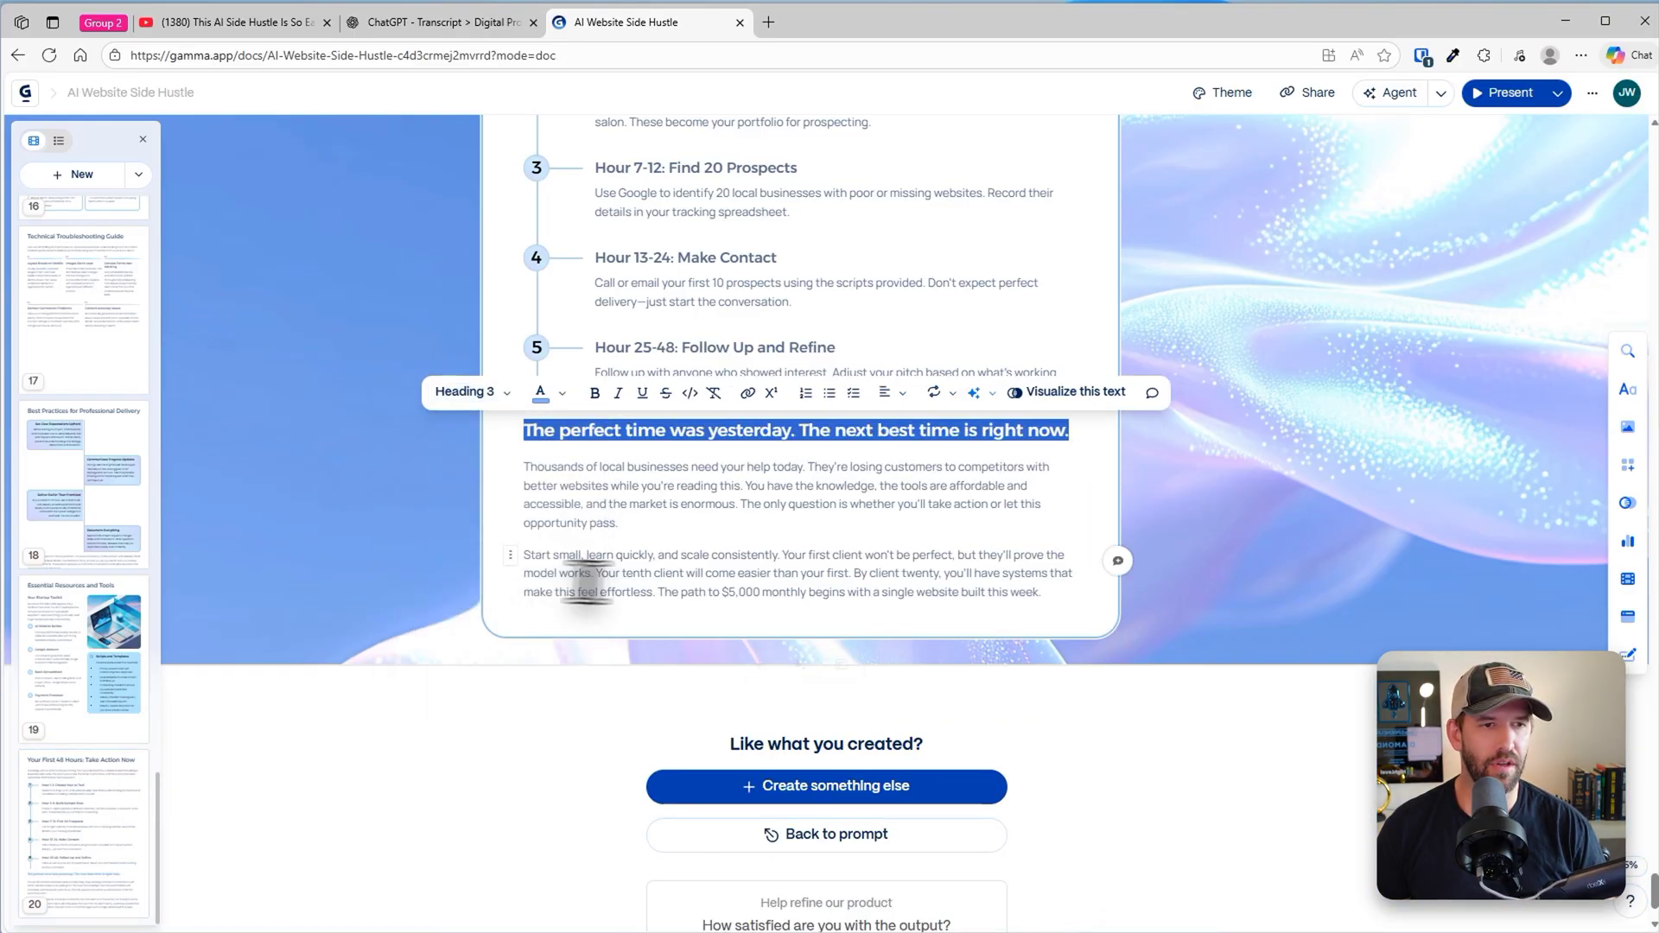
click(966, 550)
scroll(817, 566, up, 4)
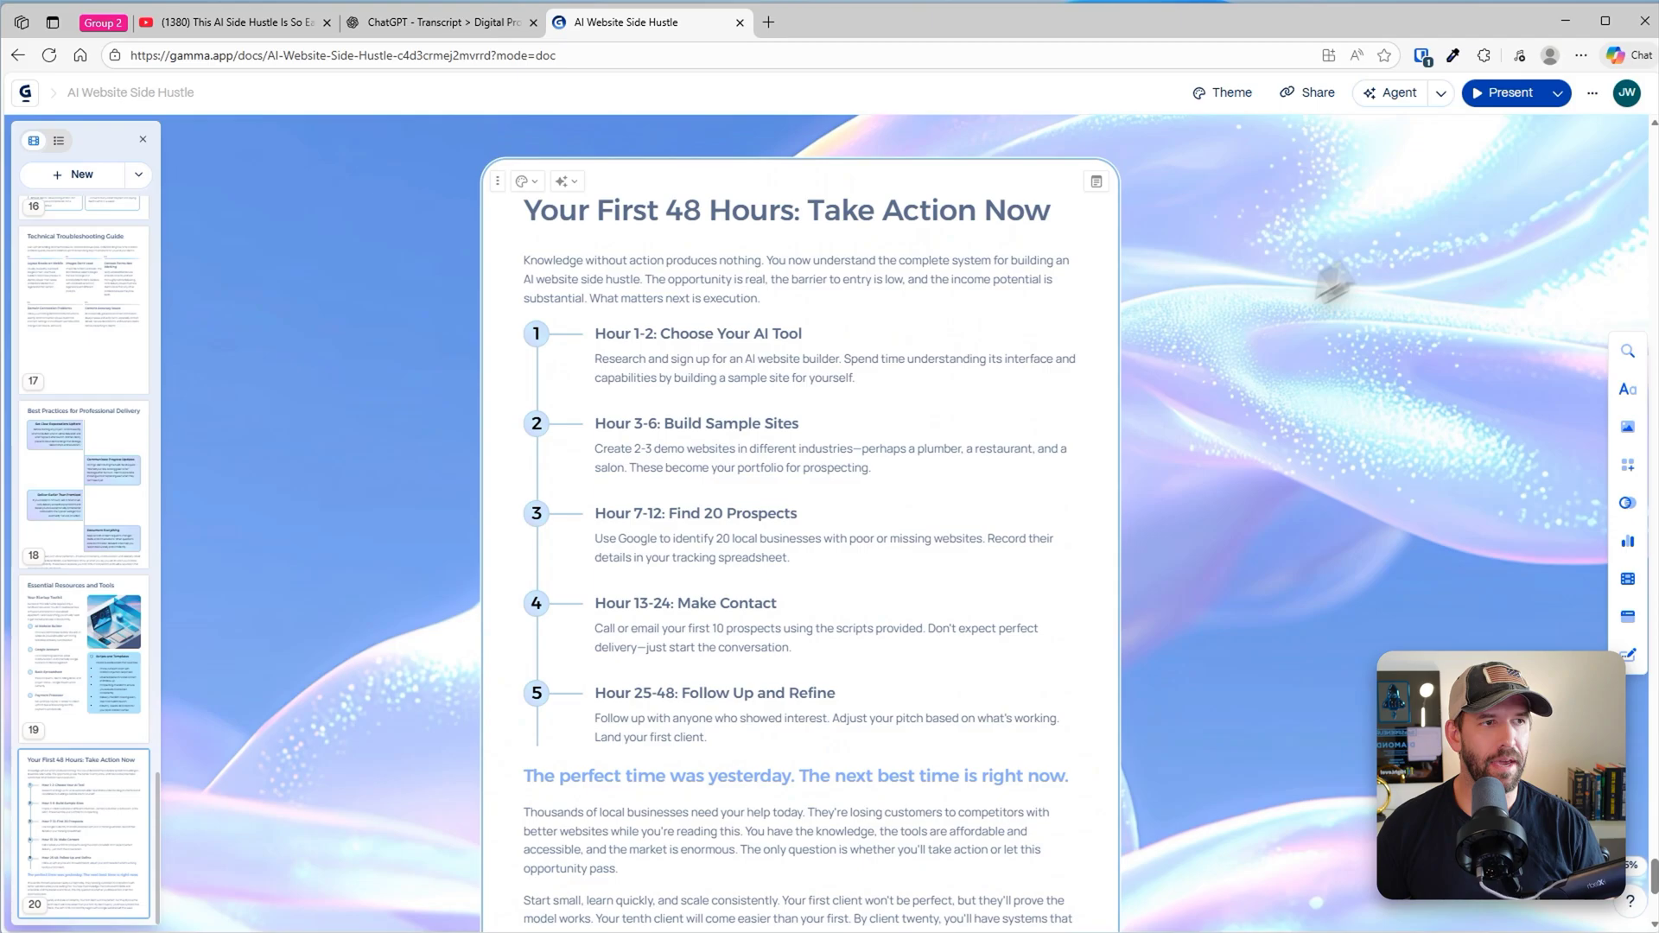
Present the ebook from the title card, advance through six cards, then exit to the editor
click(1555, 95)
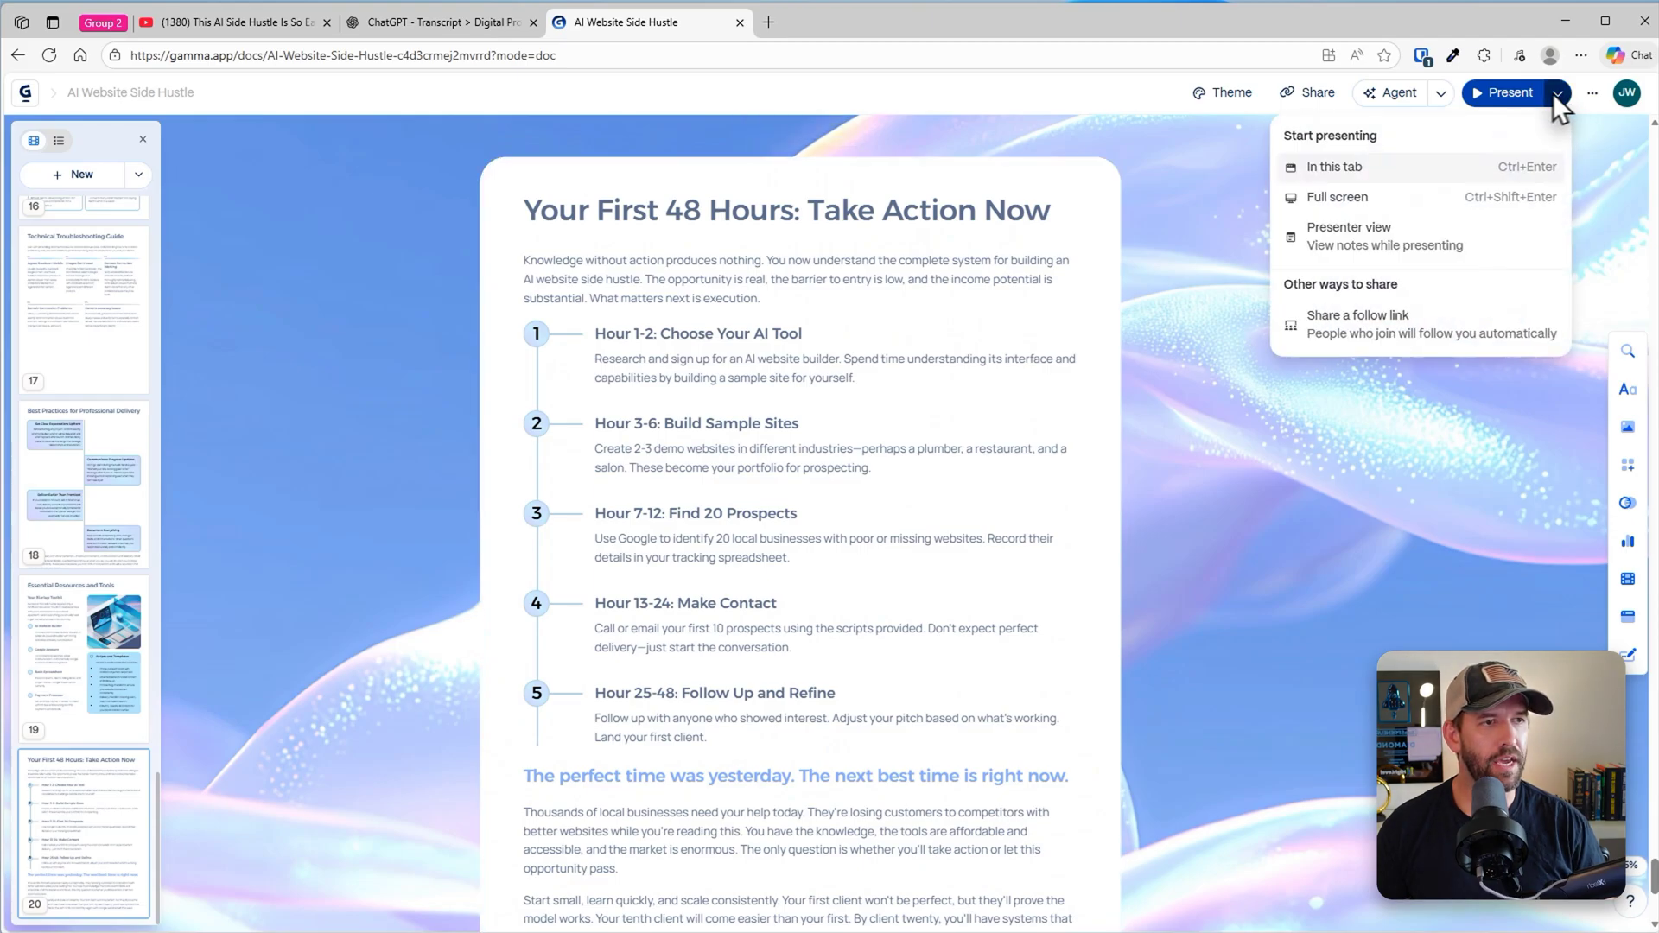
click(1505, 92)
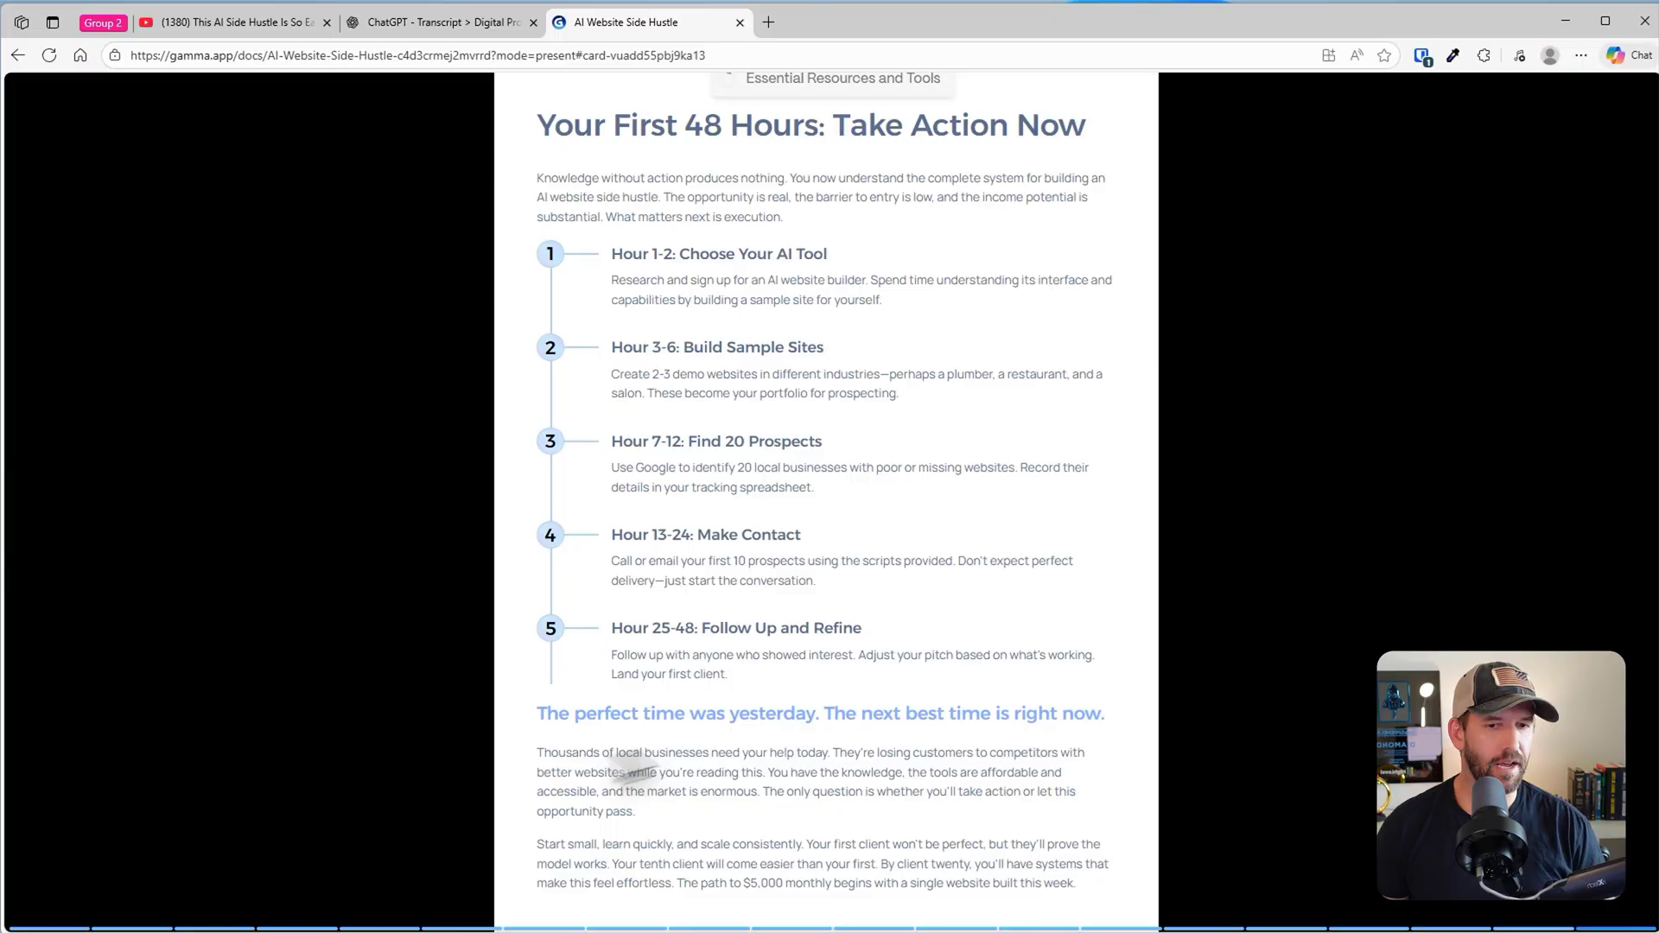
click(45, 925)
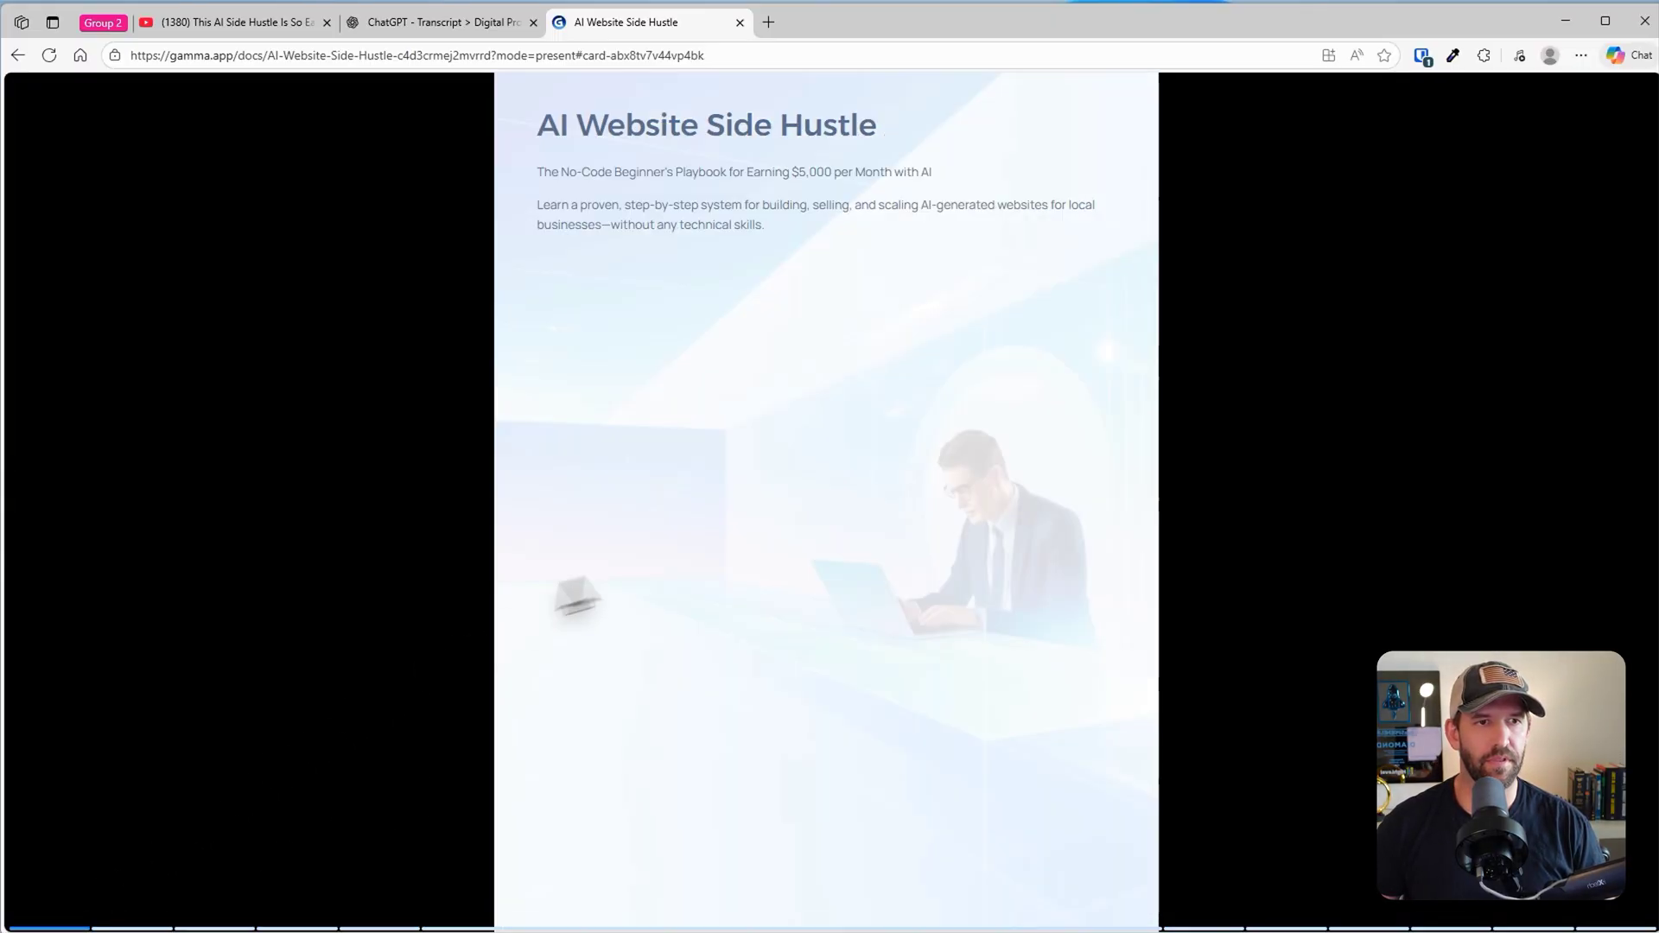
key(Right)
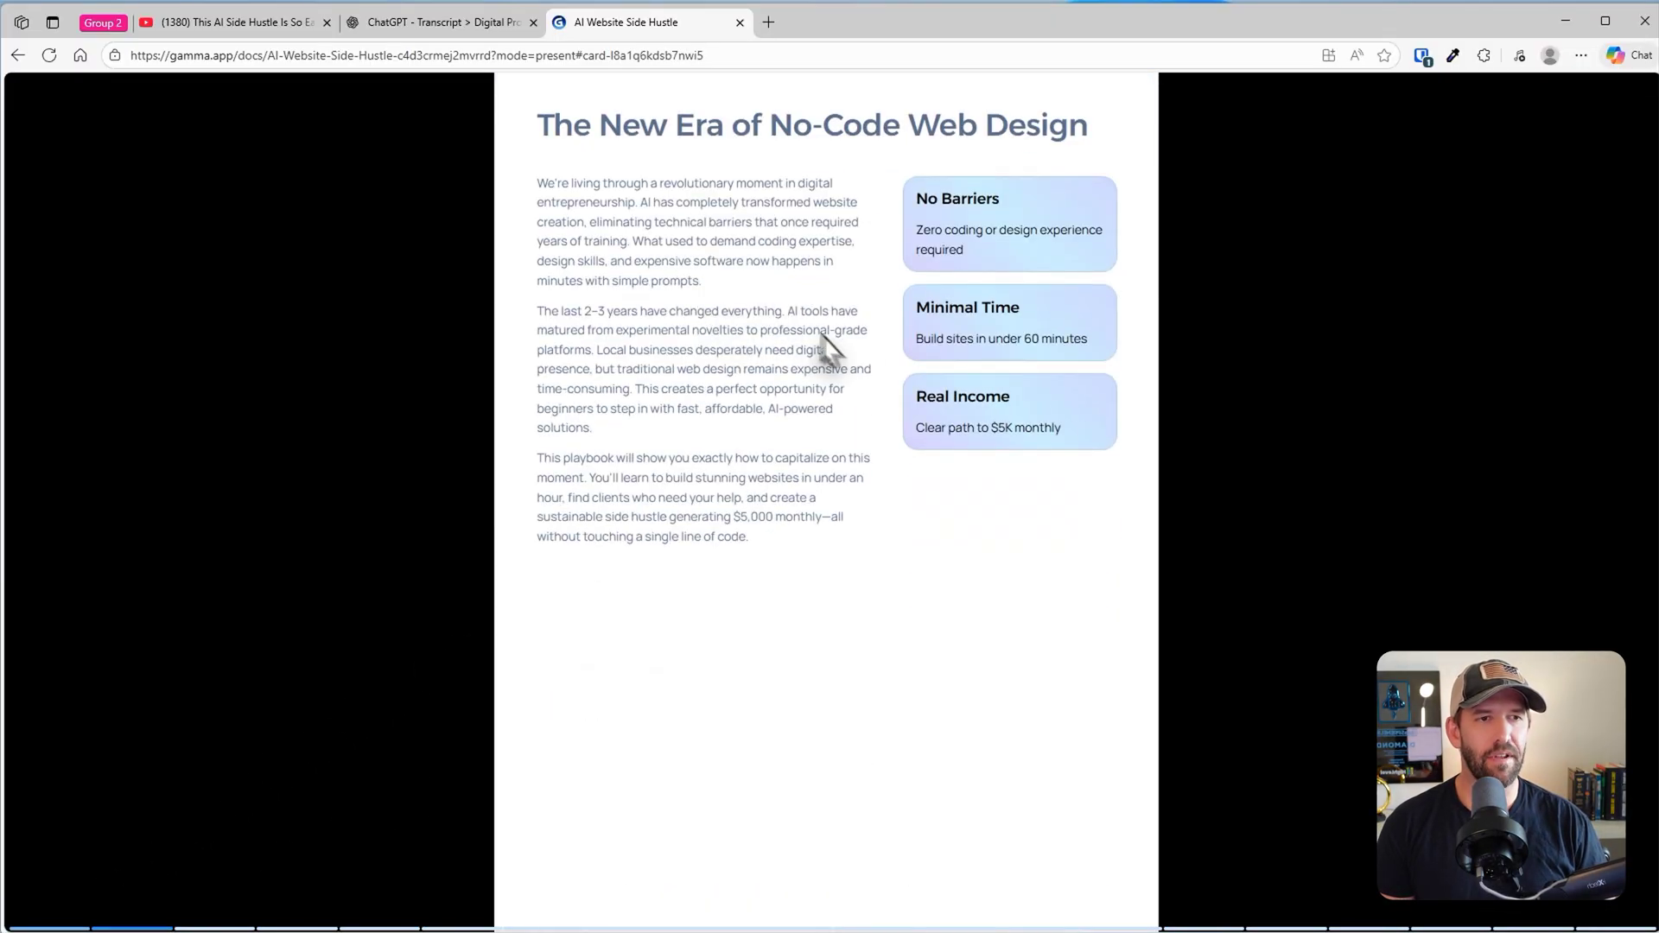
key(Right)
key(Right)
key(Right)
key(Right)
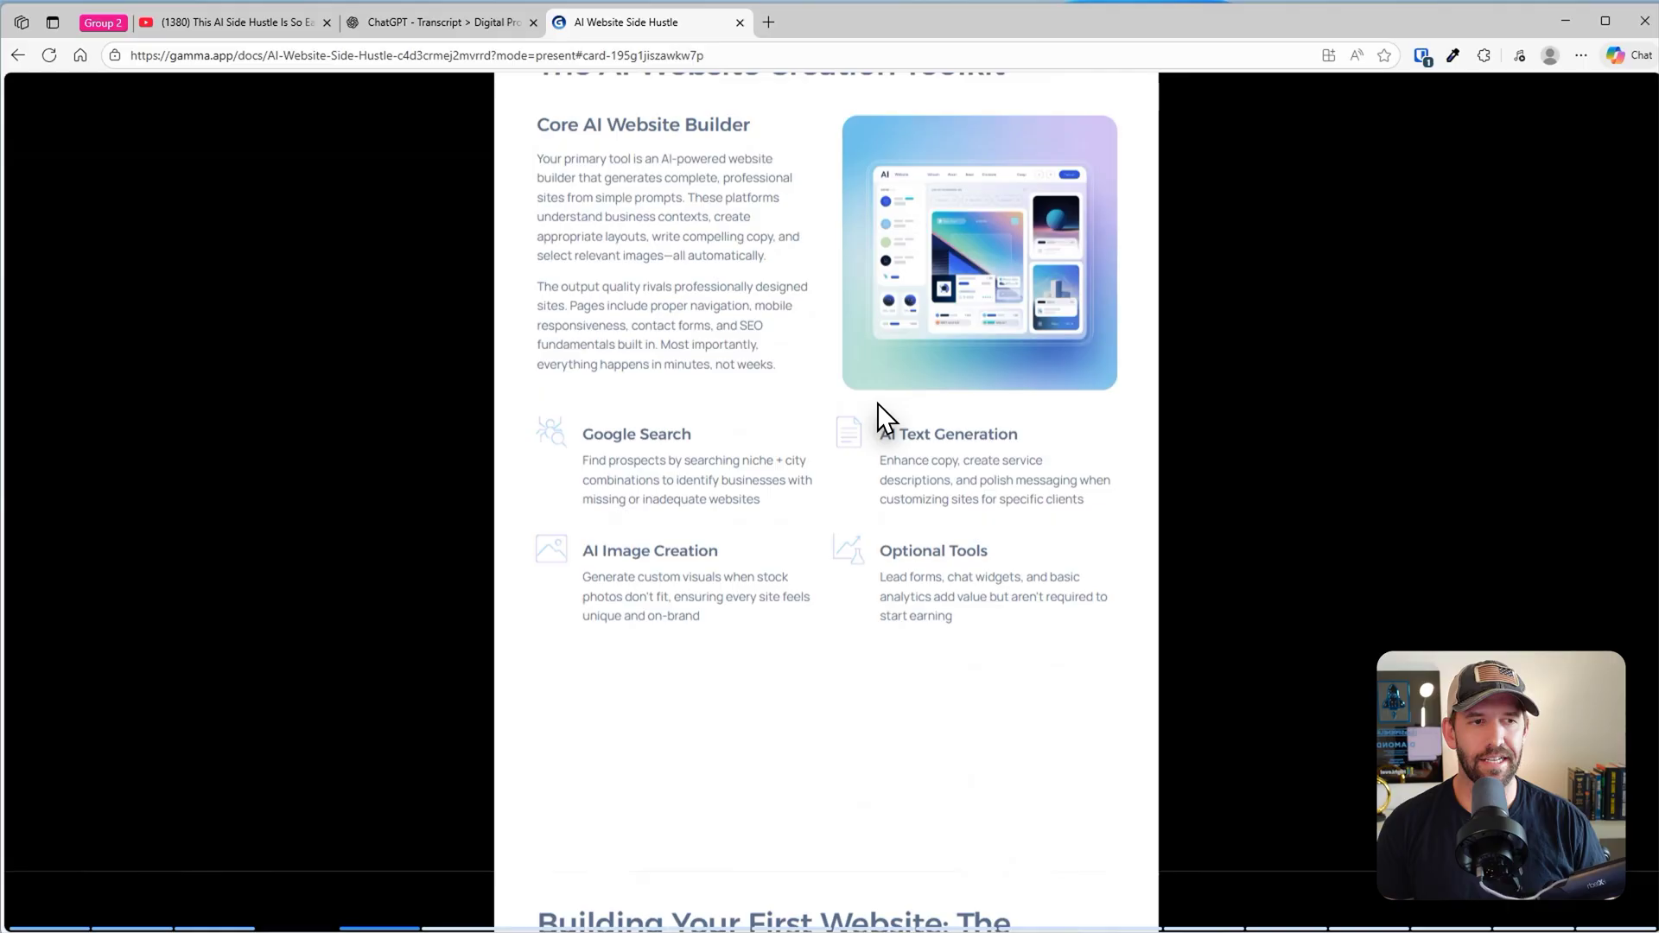
key(Right)
key(Right)
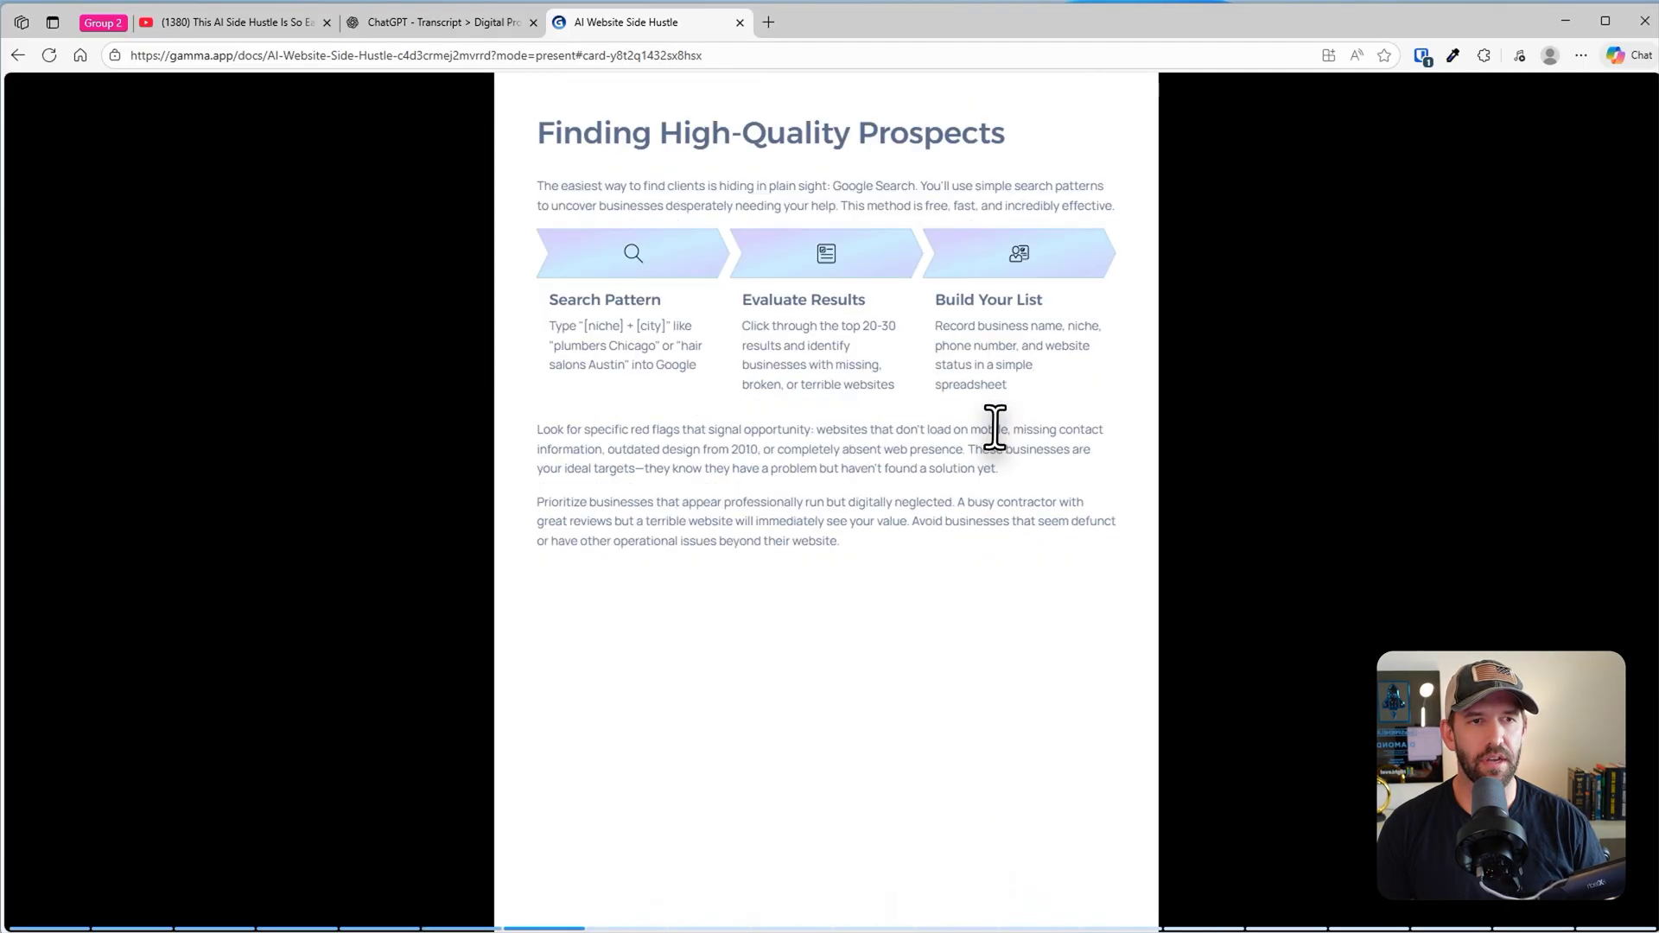
key(Right)
key(Right)
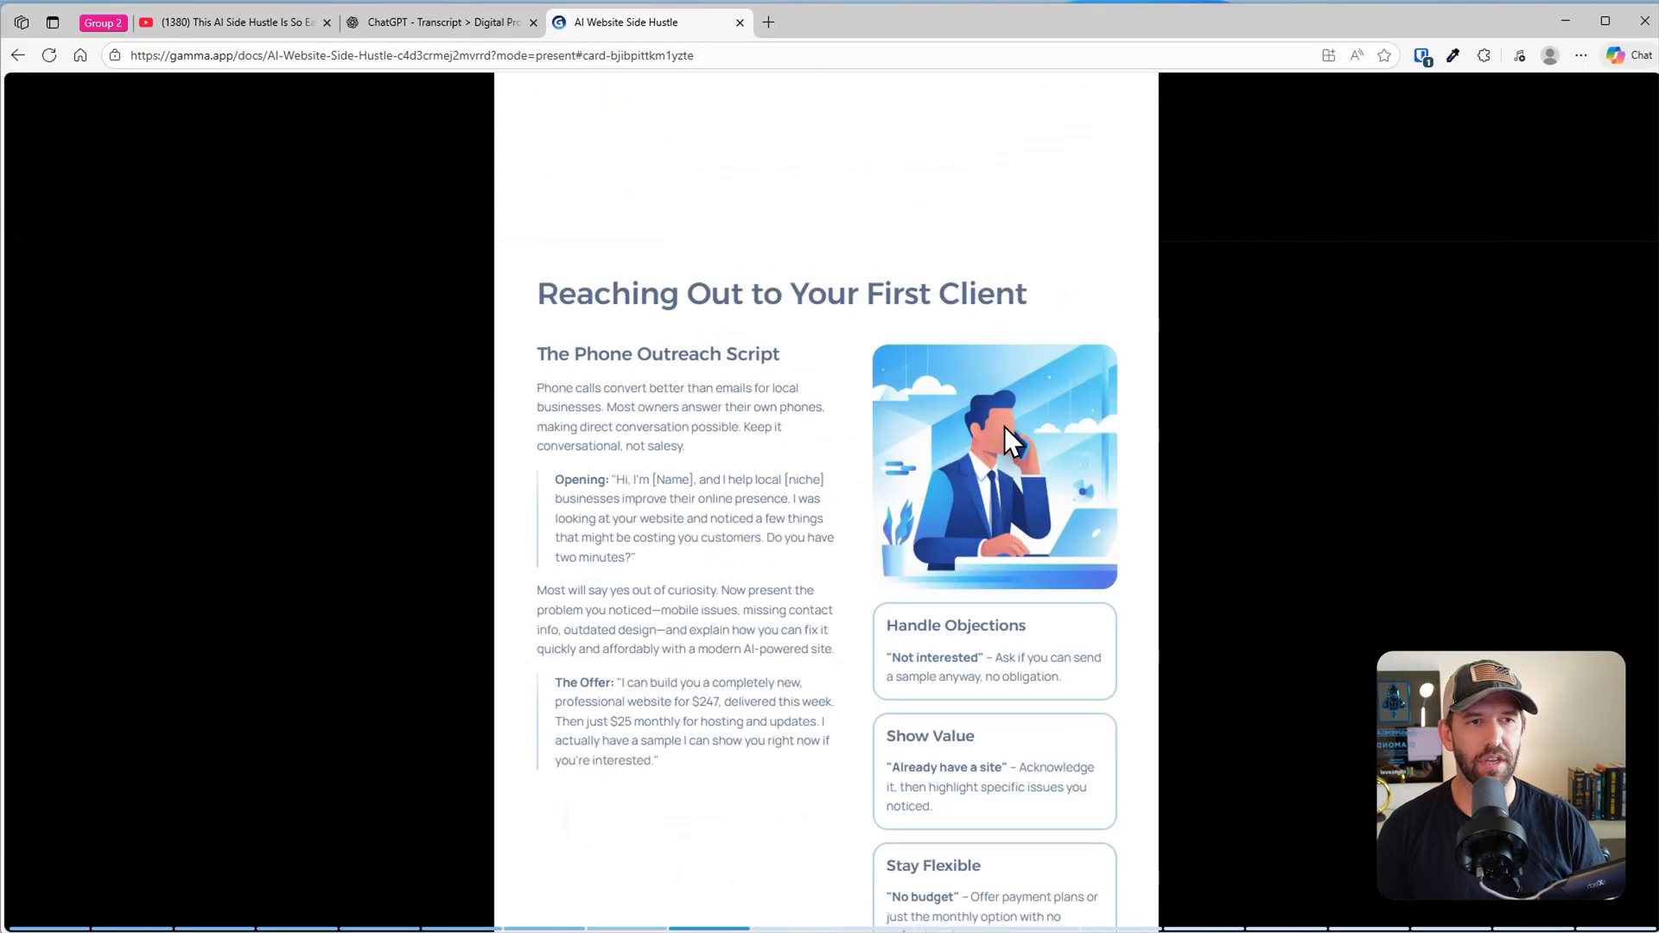
key(Right)
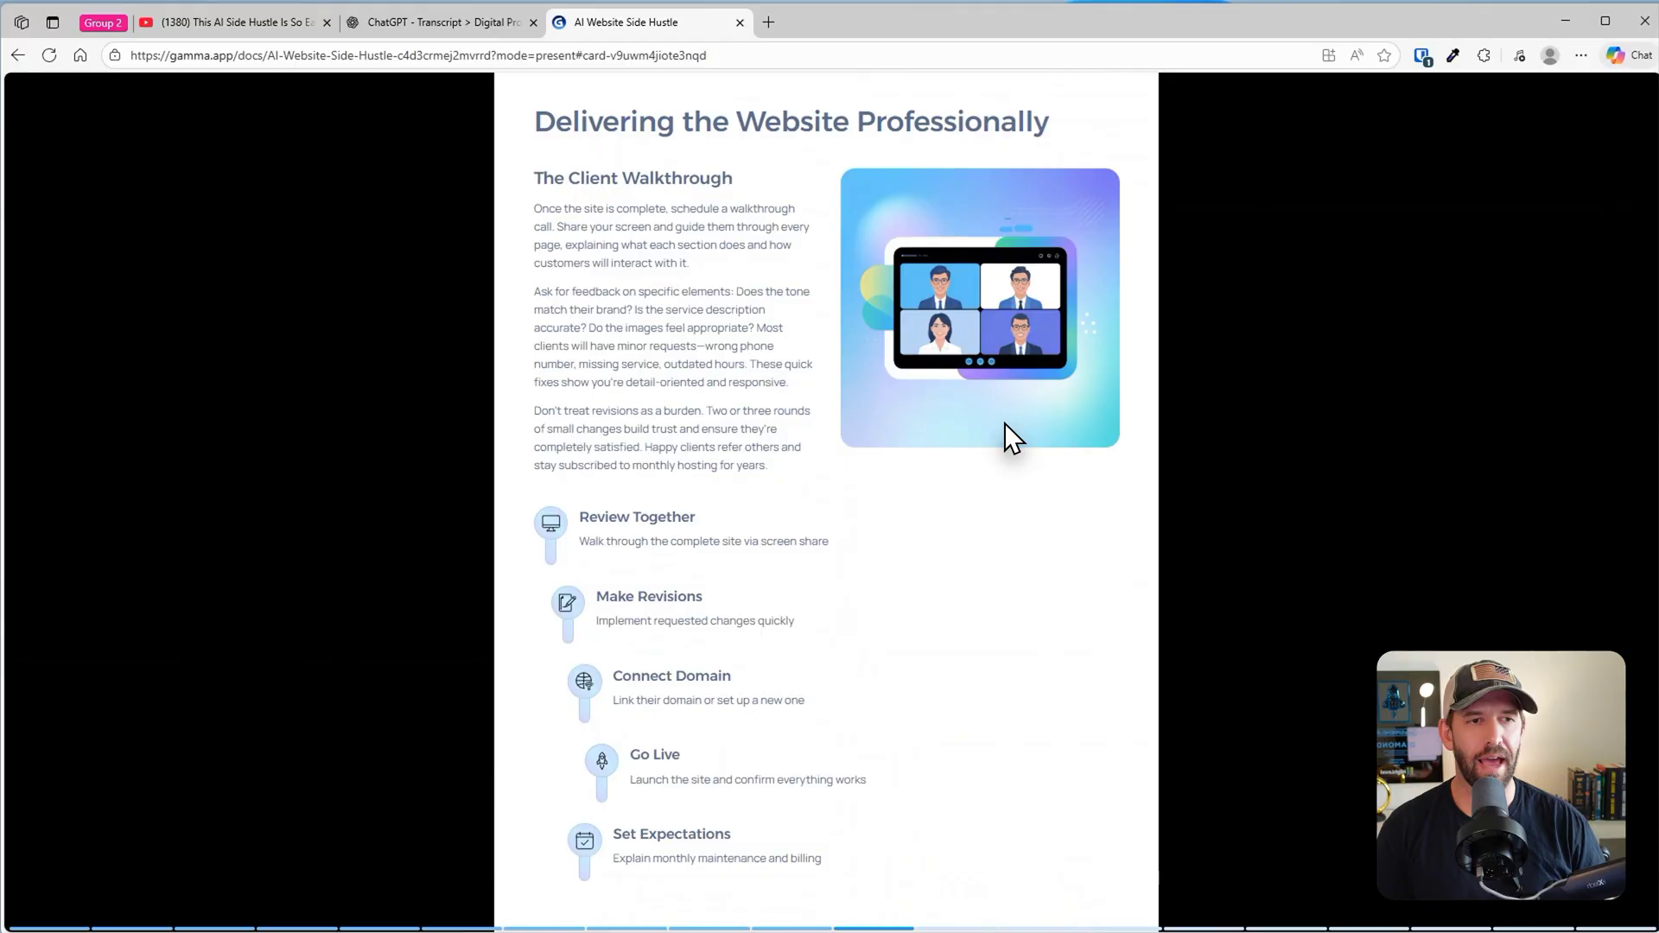
key(Right)
key(Right)
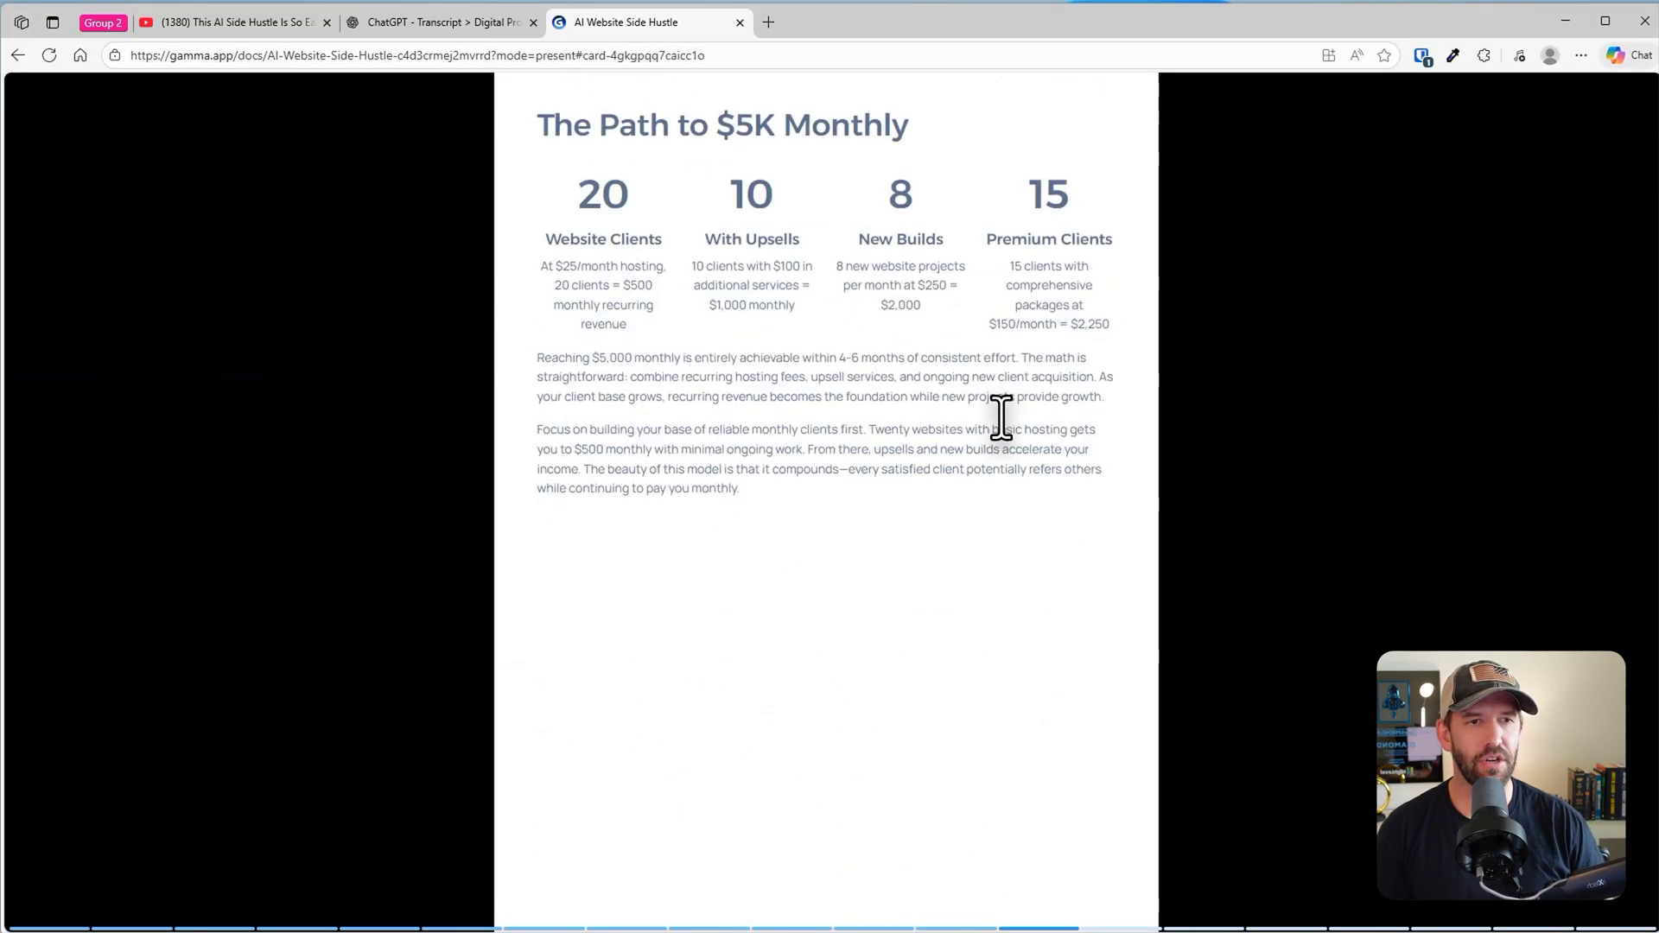
key(Escape)
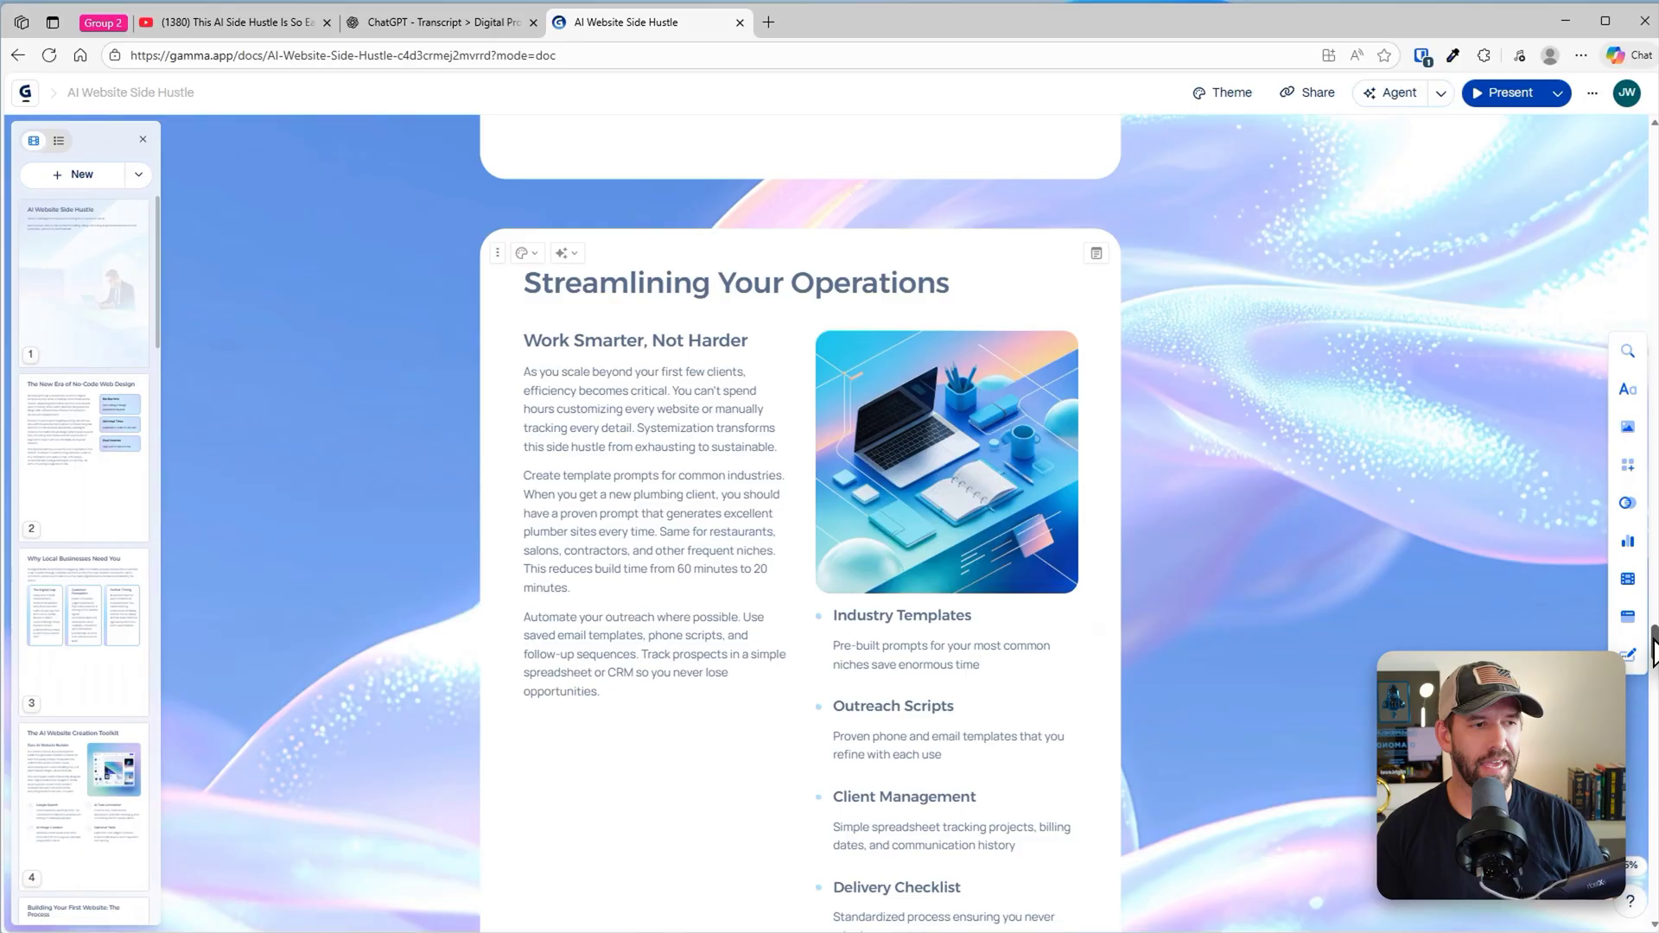
Give the title card the AI layout with an oversized two-line 'AI Website Side Hustle' heading
key(Home)
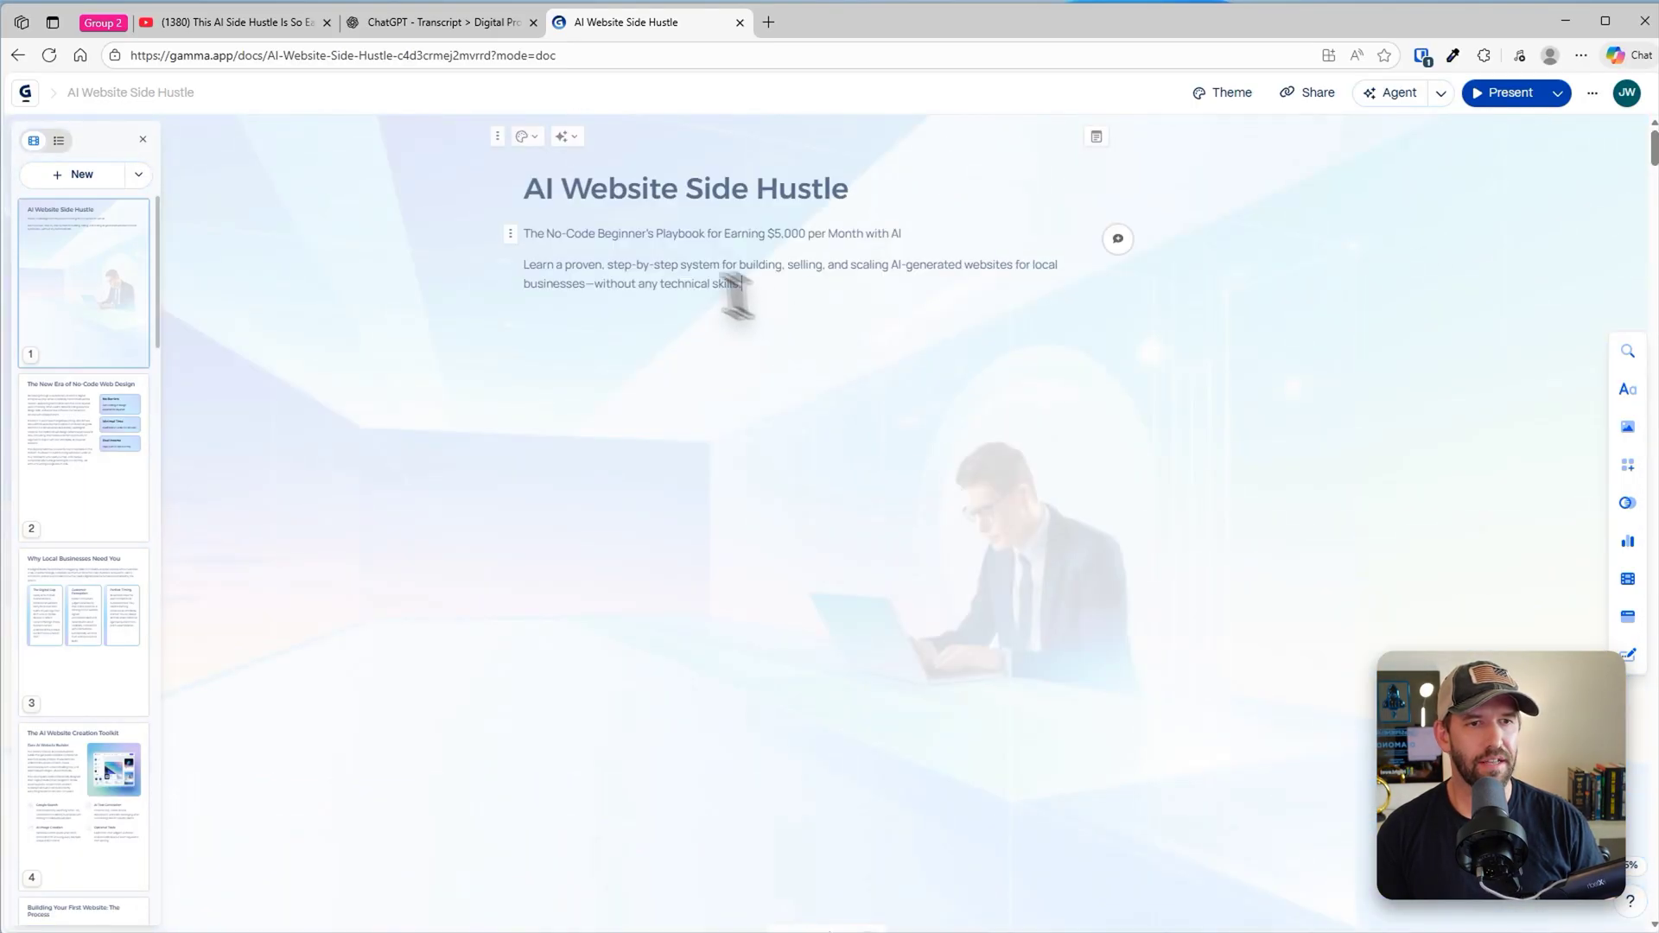
click(563, 135)
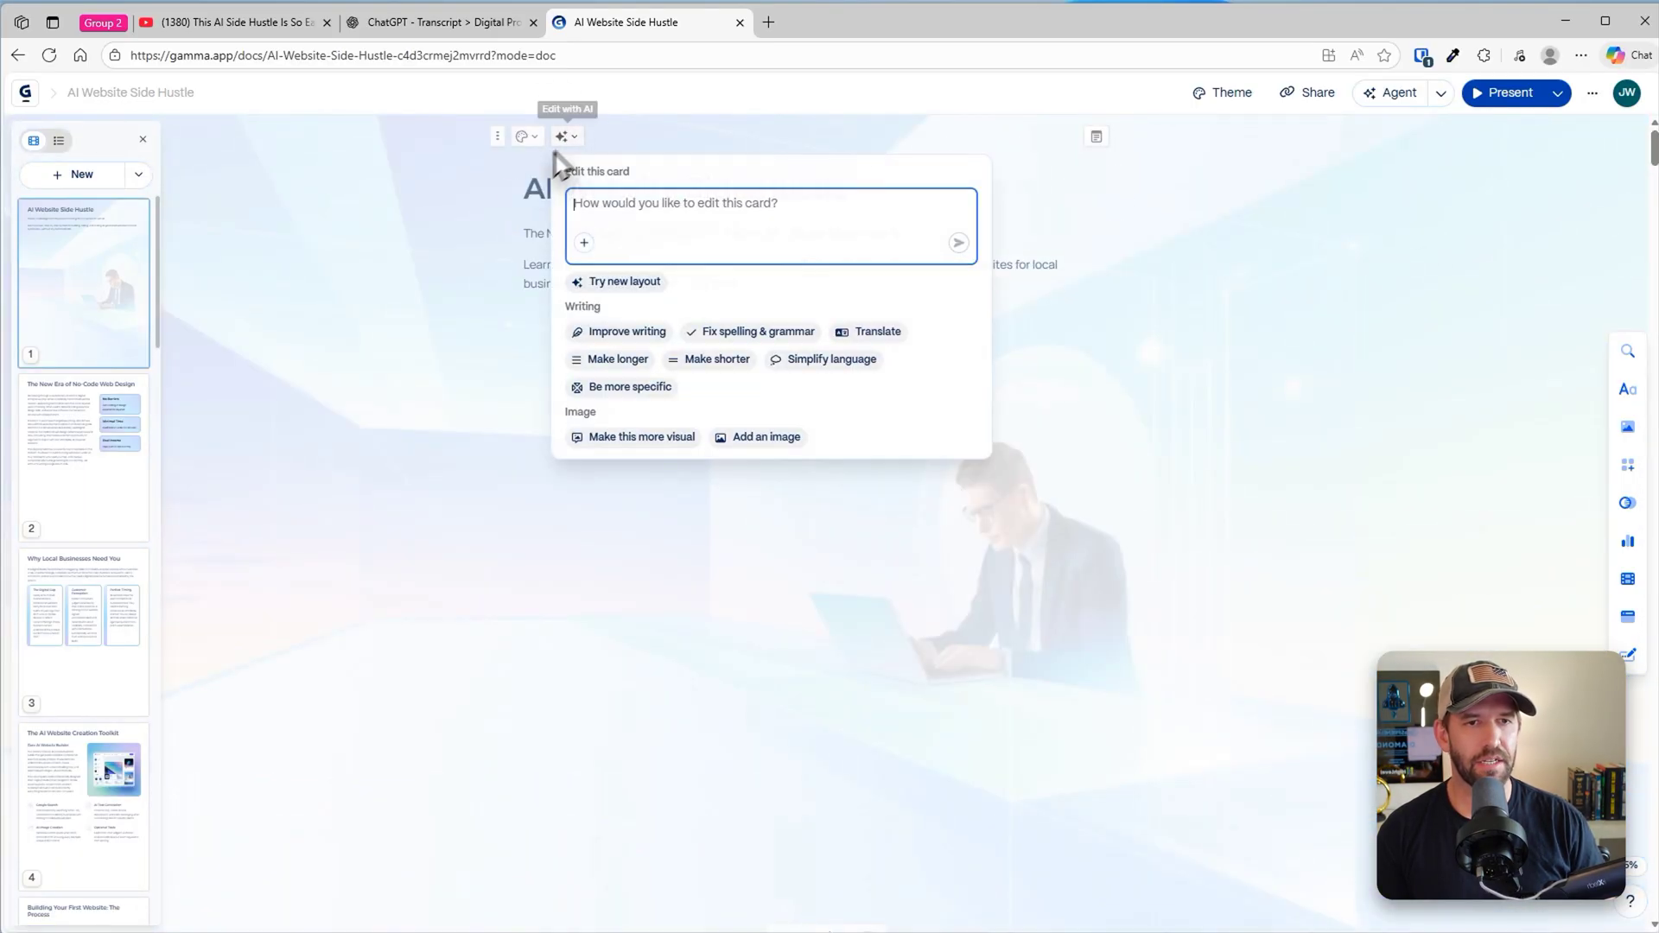
click(604, 282)
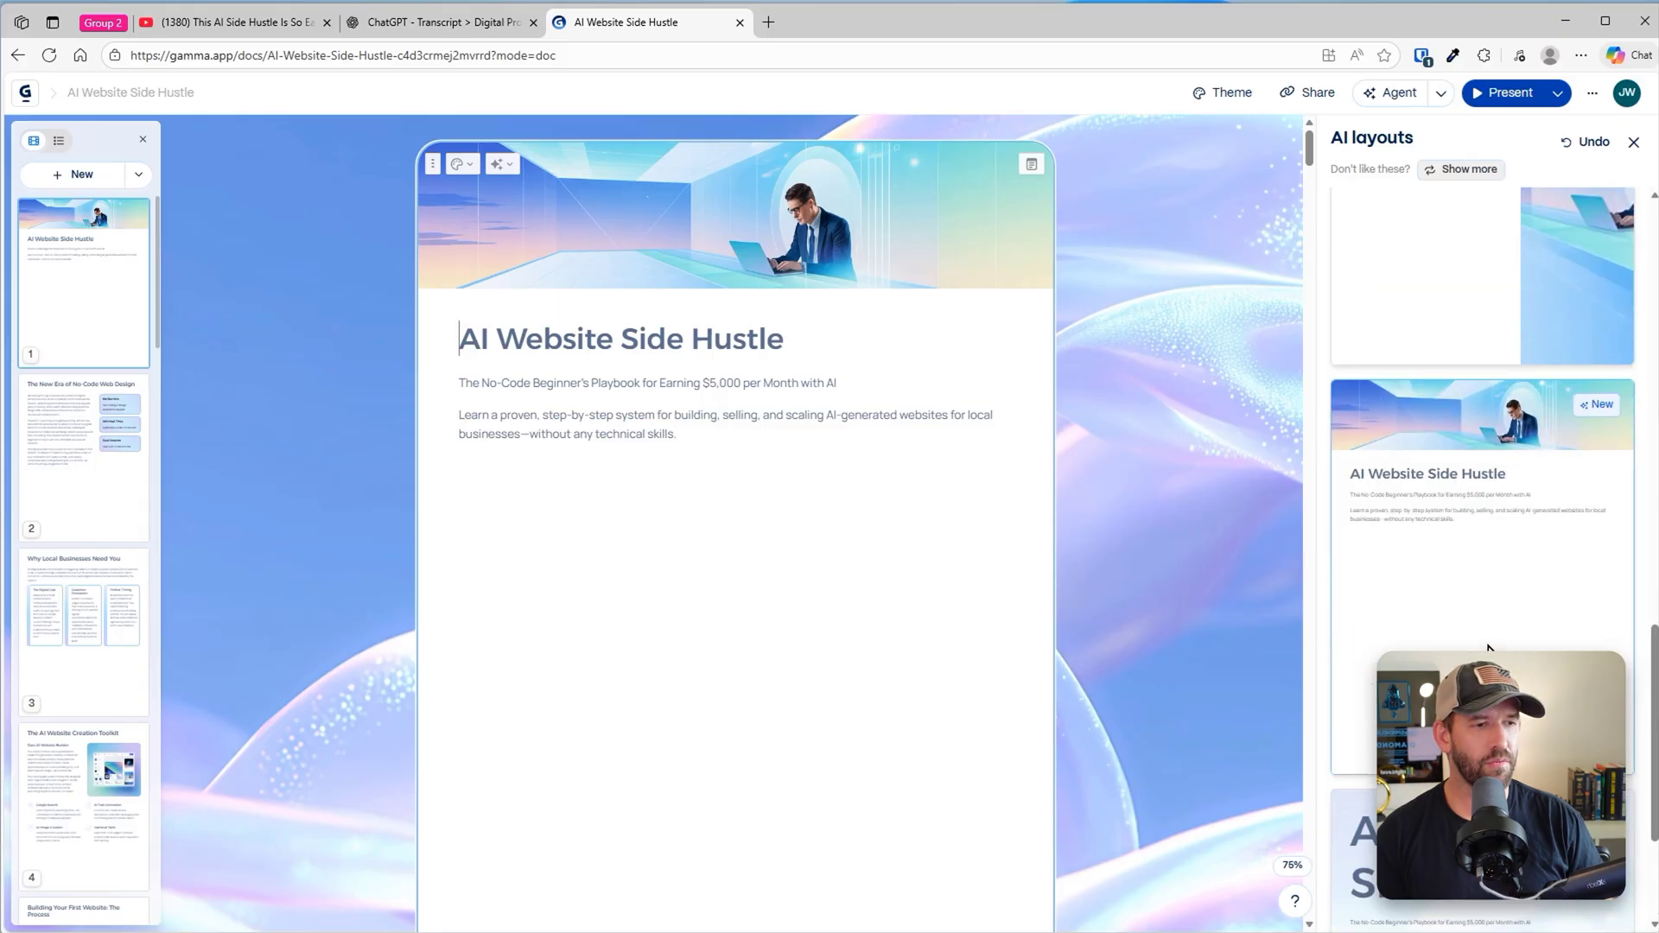
scroll(1486, 647, down, 3)
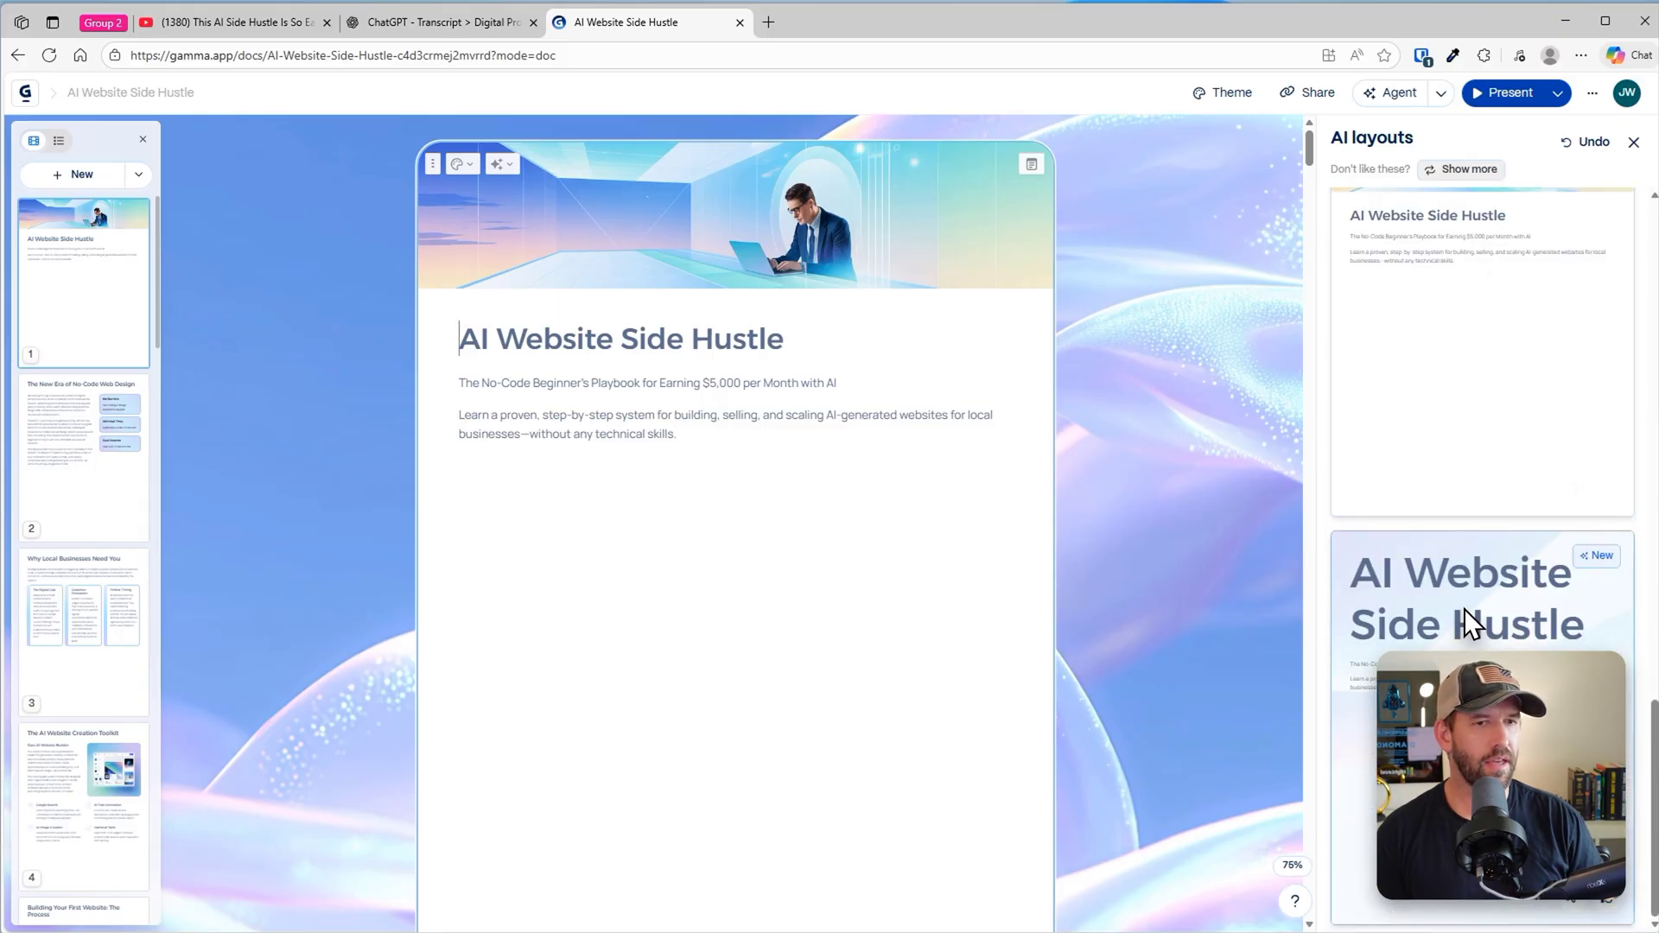
click(1463, 609)
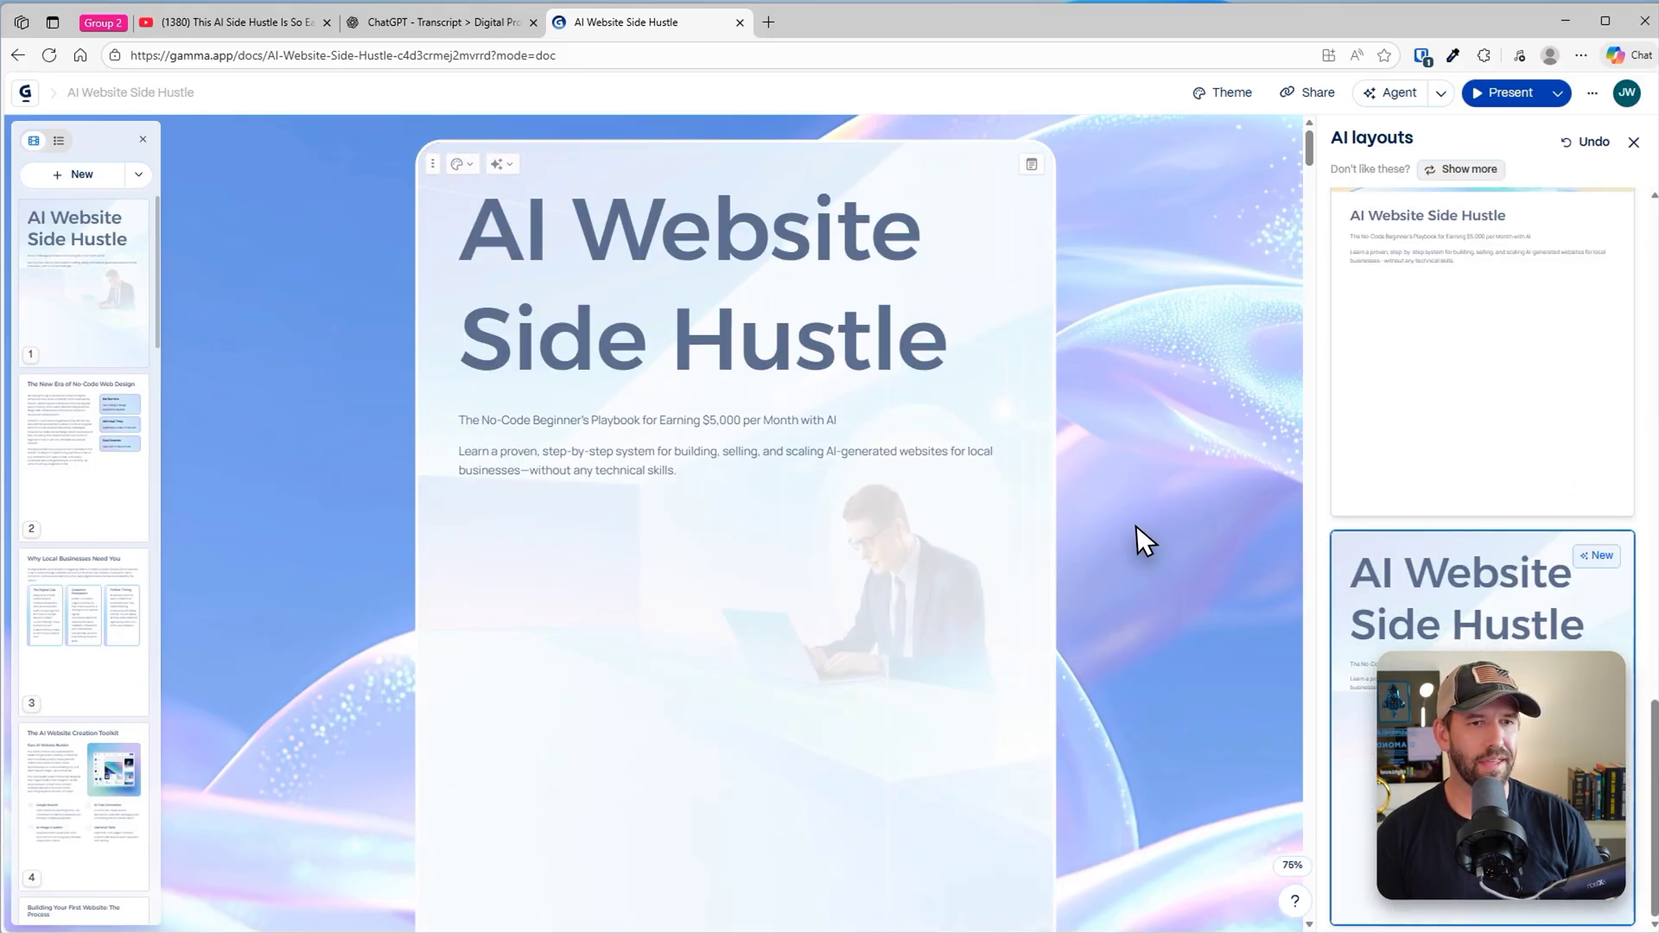
click(722, 499)
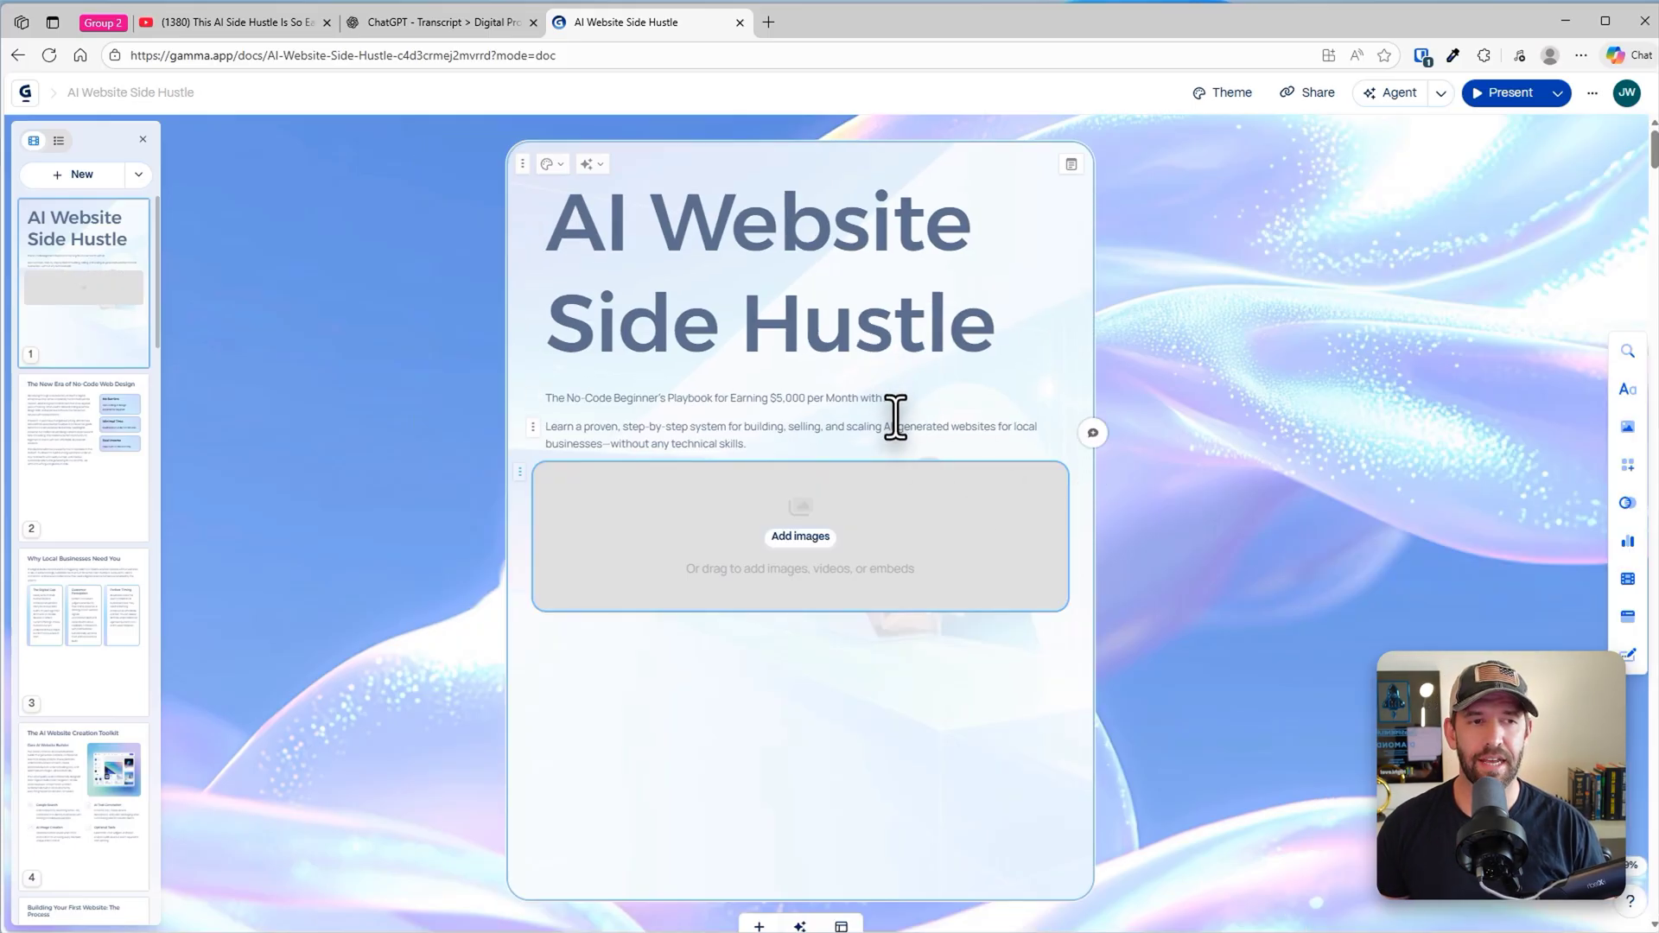
Delete the empty 'Add images' placeholder from the title card and bring up the ebook's export options
click(917, 437)
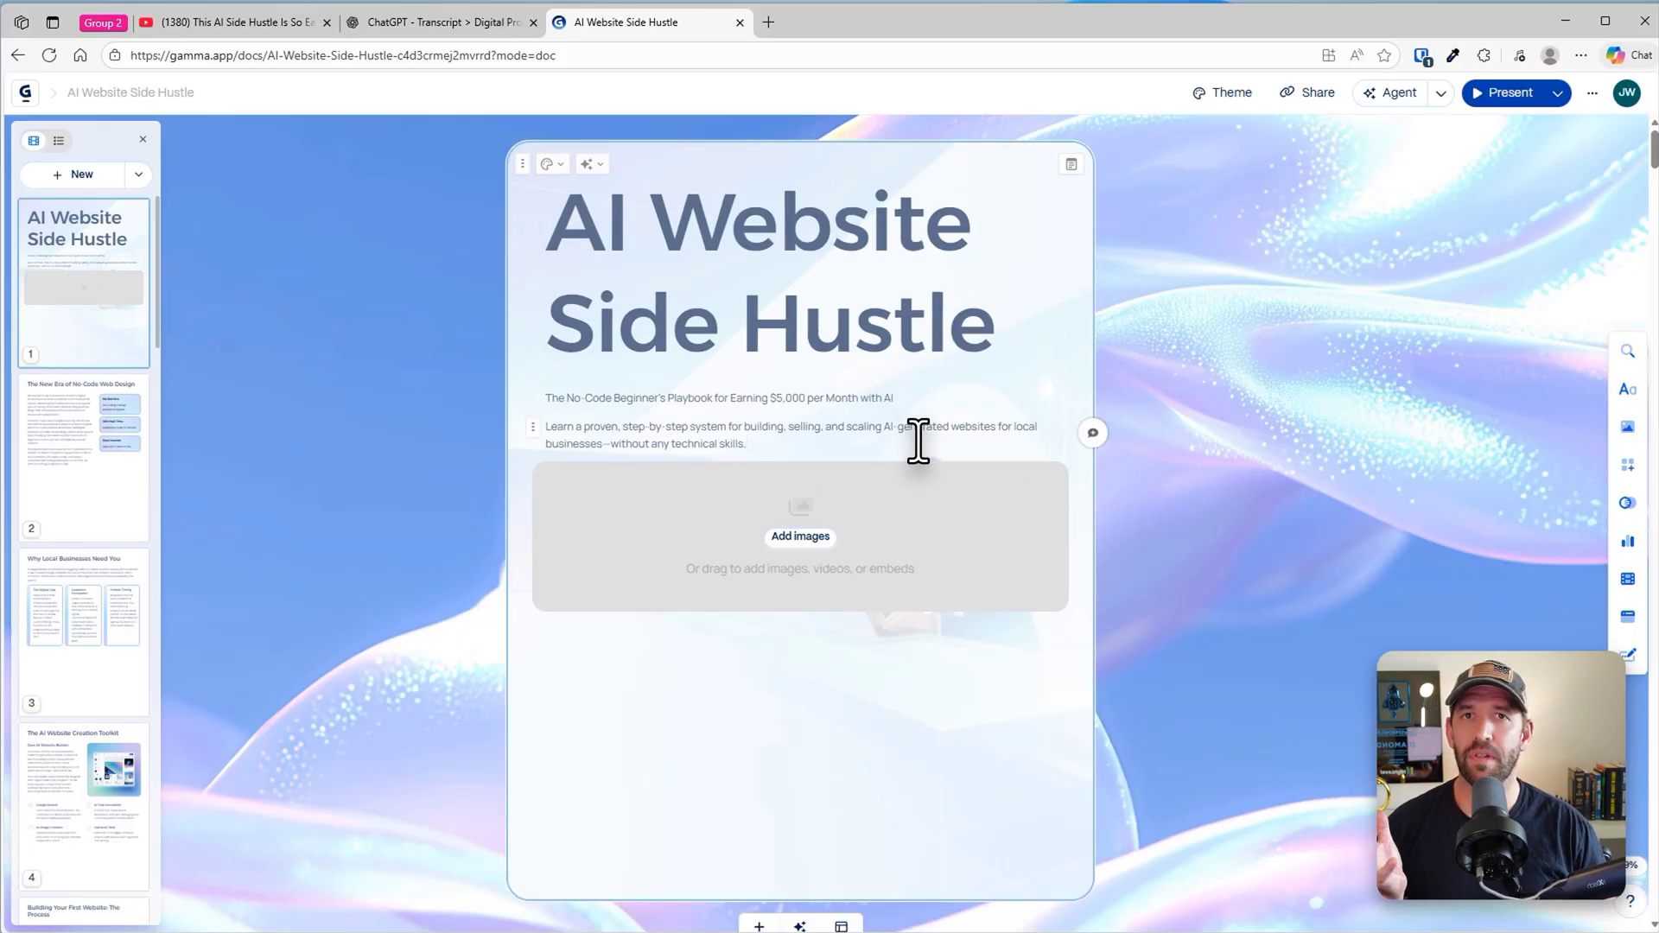
click(921, 509)
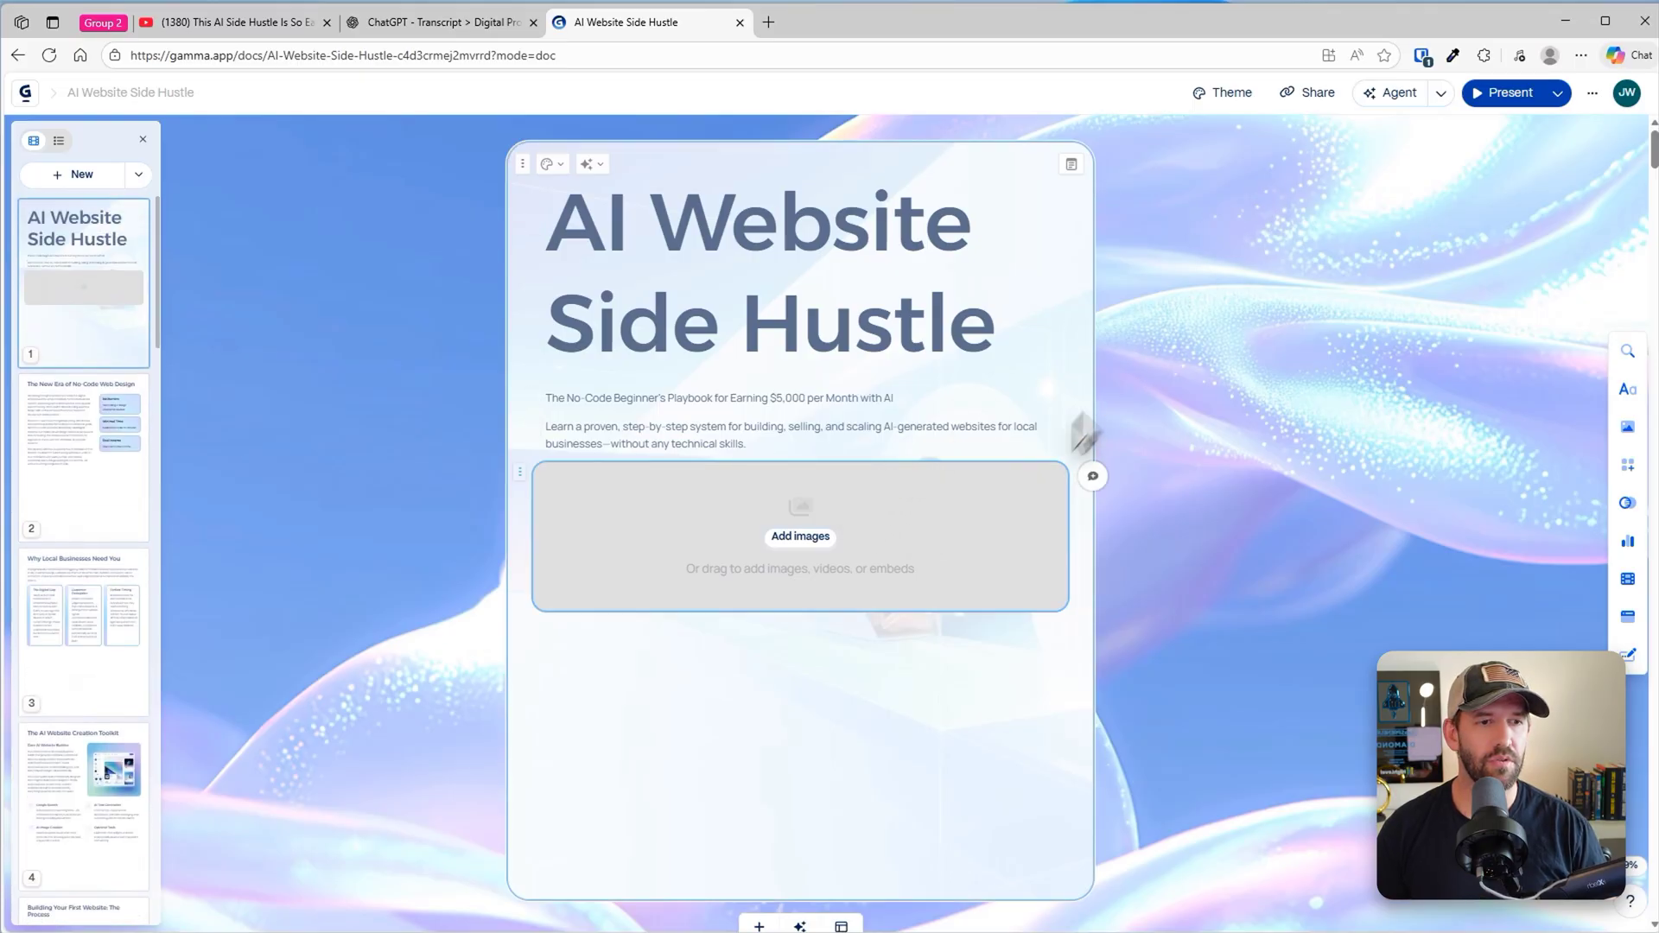
key(Delete)
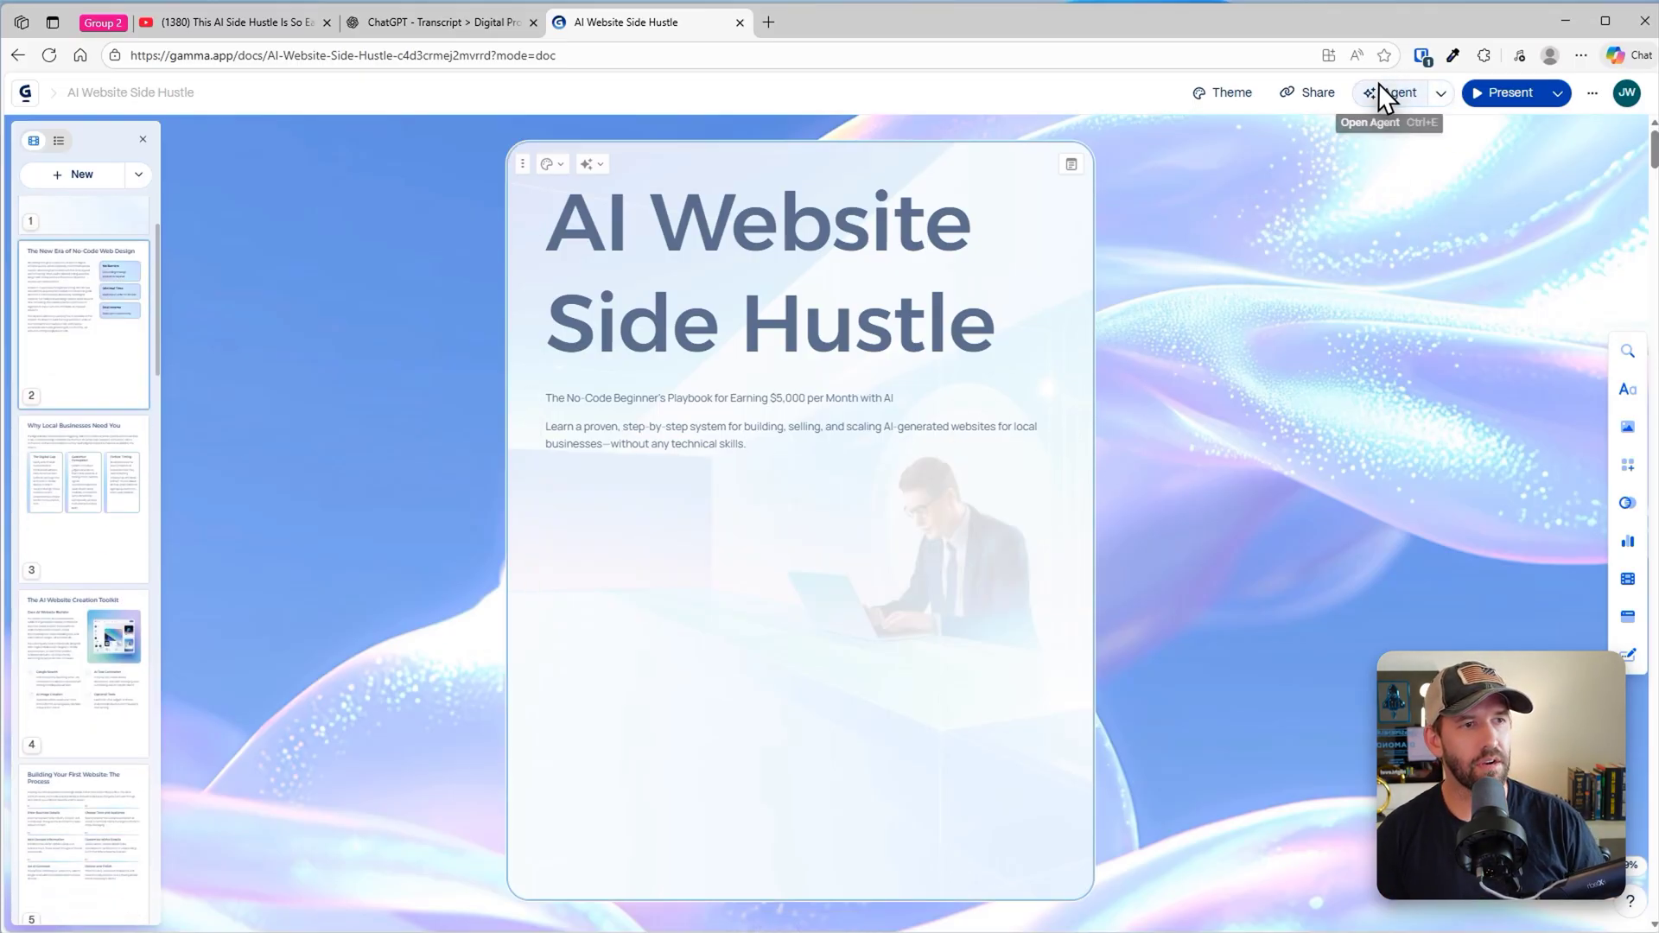
click(1319, 91)
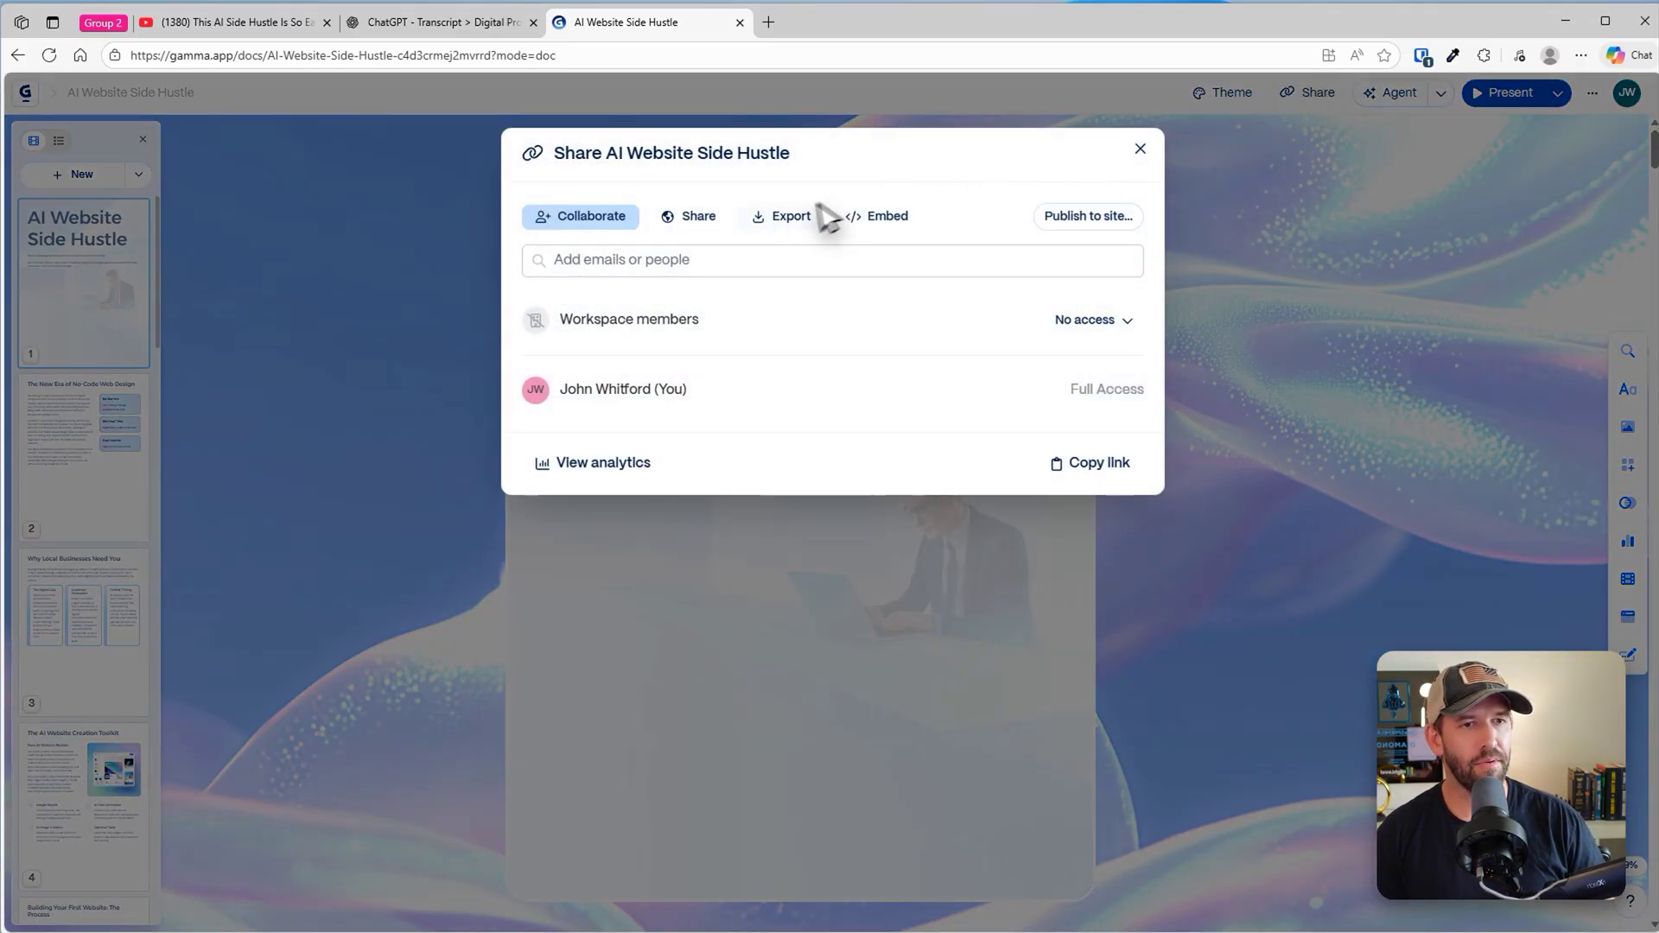
click(781, 218)
click(691, 342)
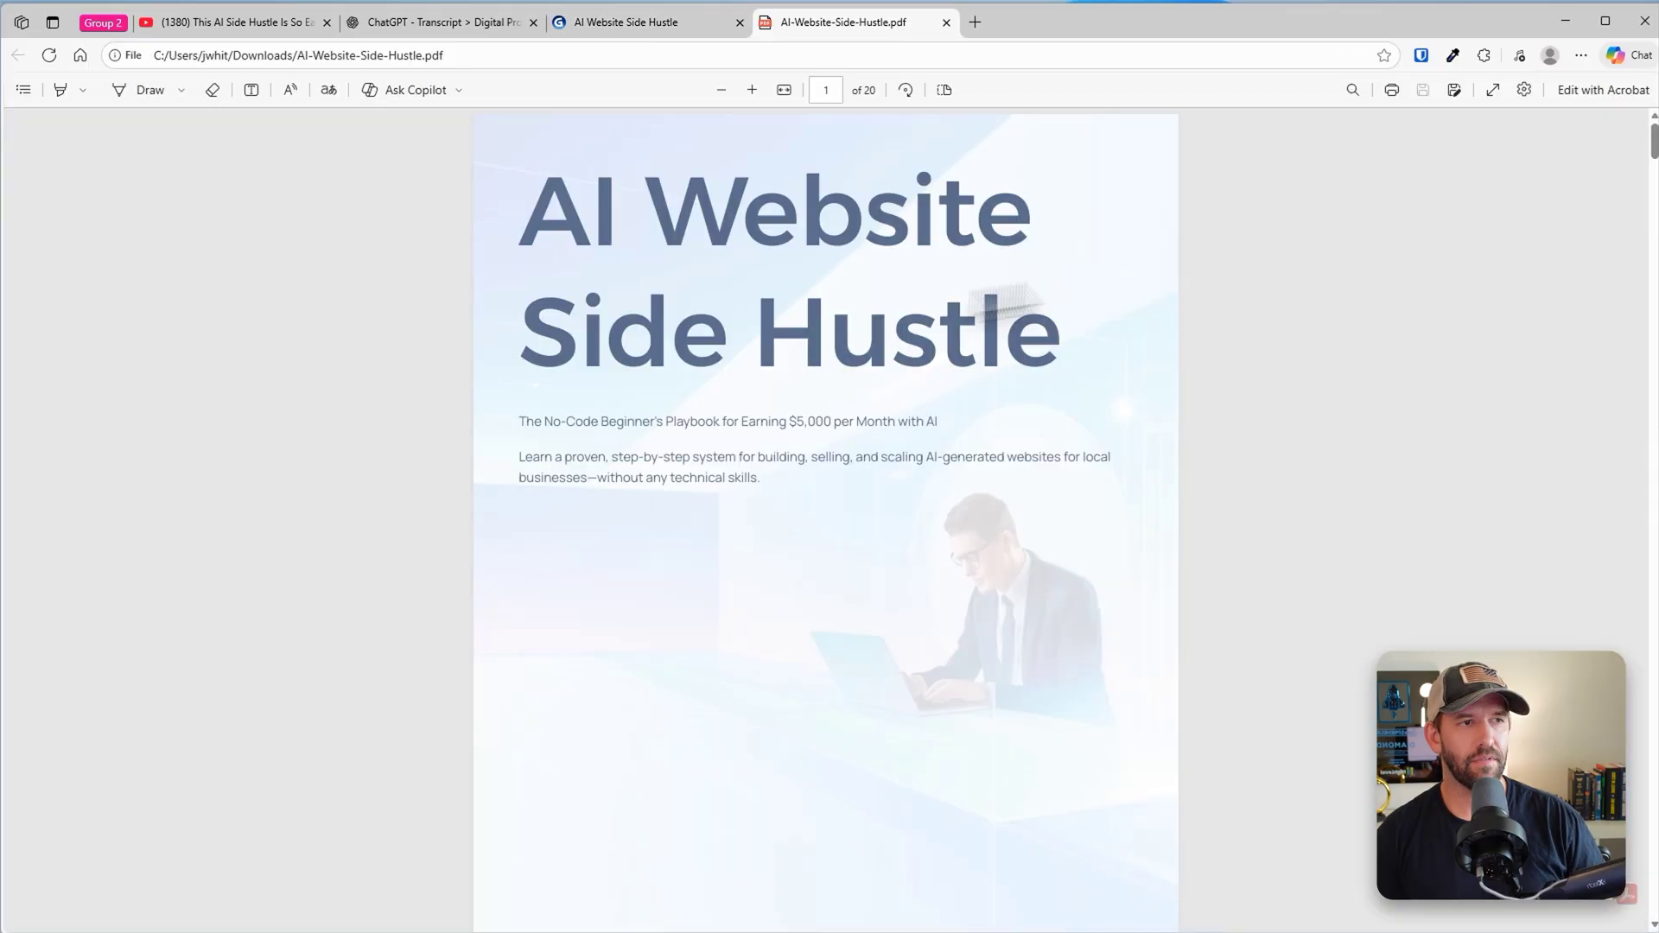
scroll(1651, 161, down, 5)
drag(1652, 162, 1624, 899)
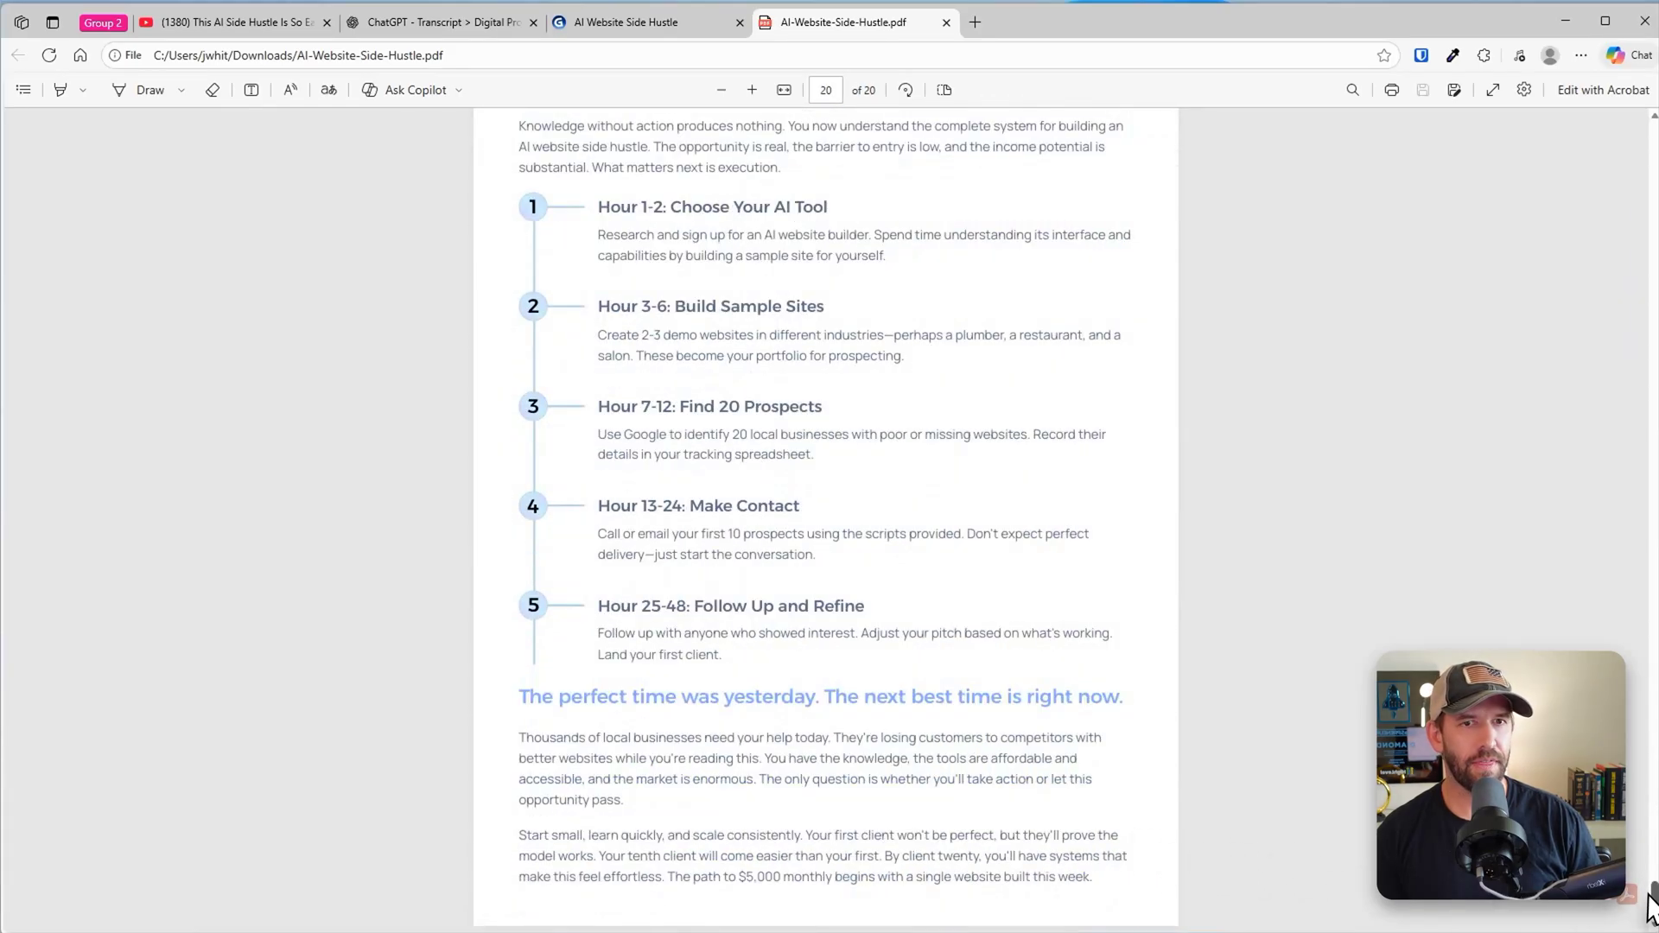
drag(1646, 899, 1540, 141)
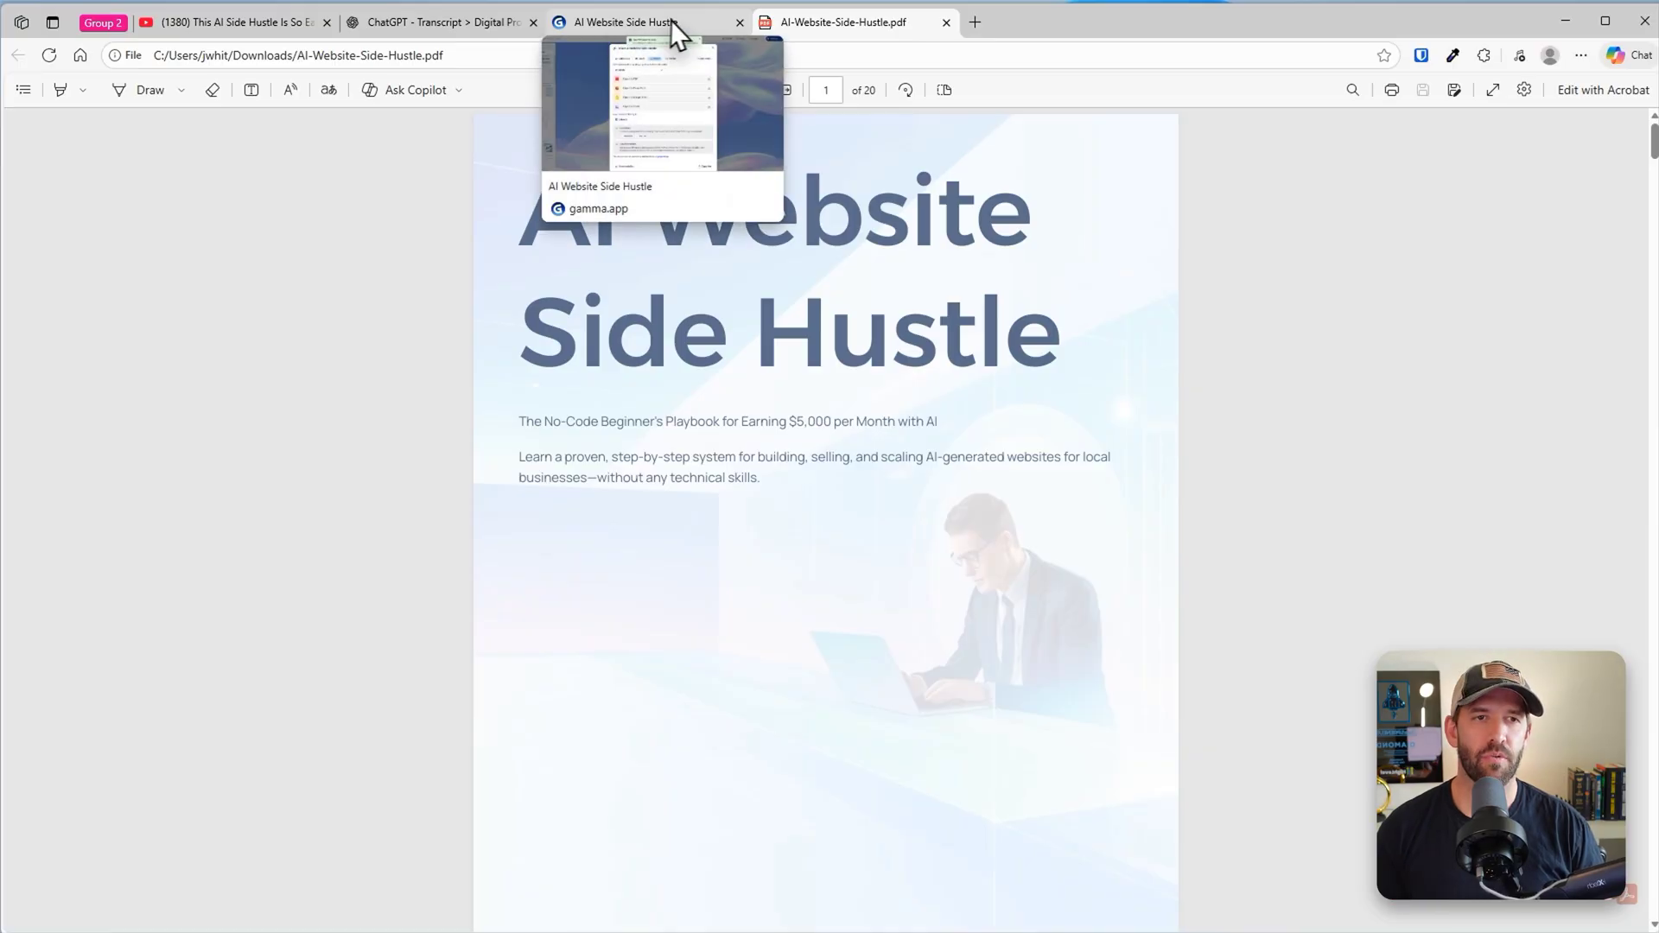
Go back to the YouTube side hustle video and skip to the Google Maps prospecting part near 2:10
click(615, 22)
click(441, 22)
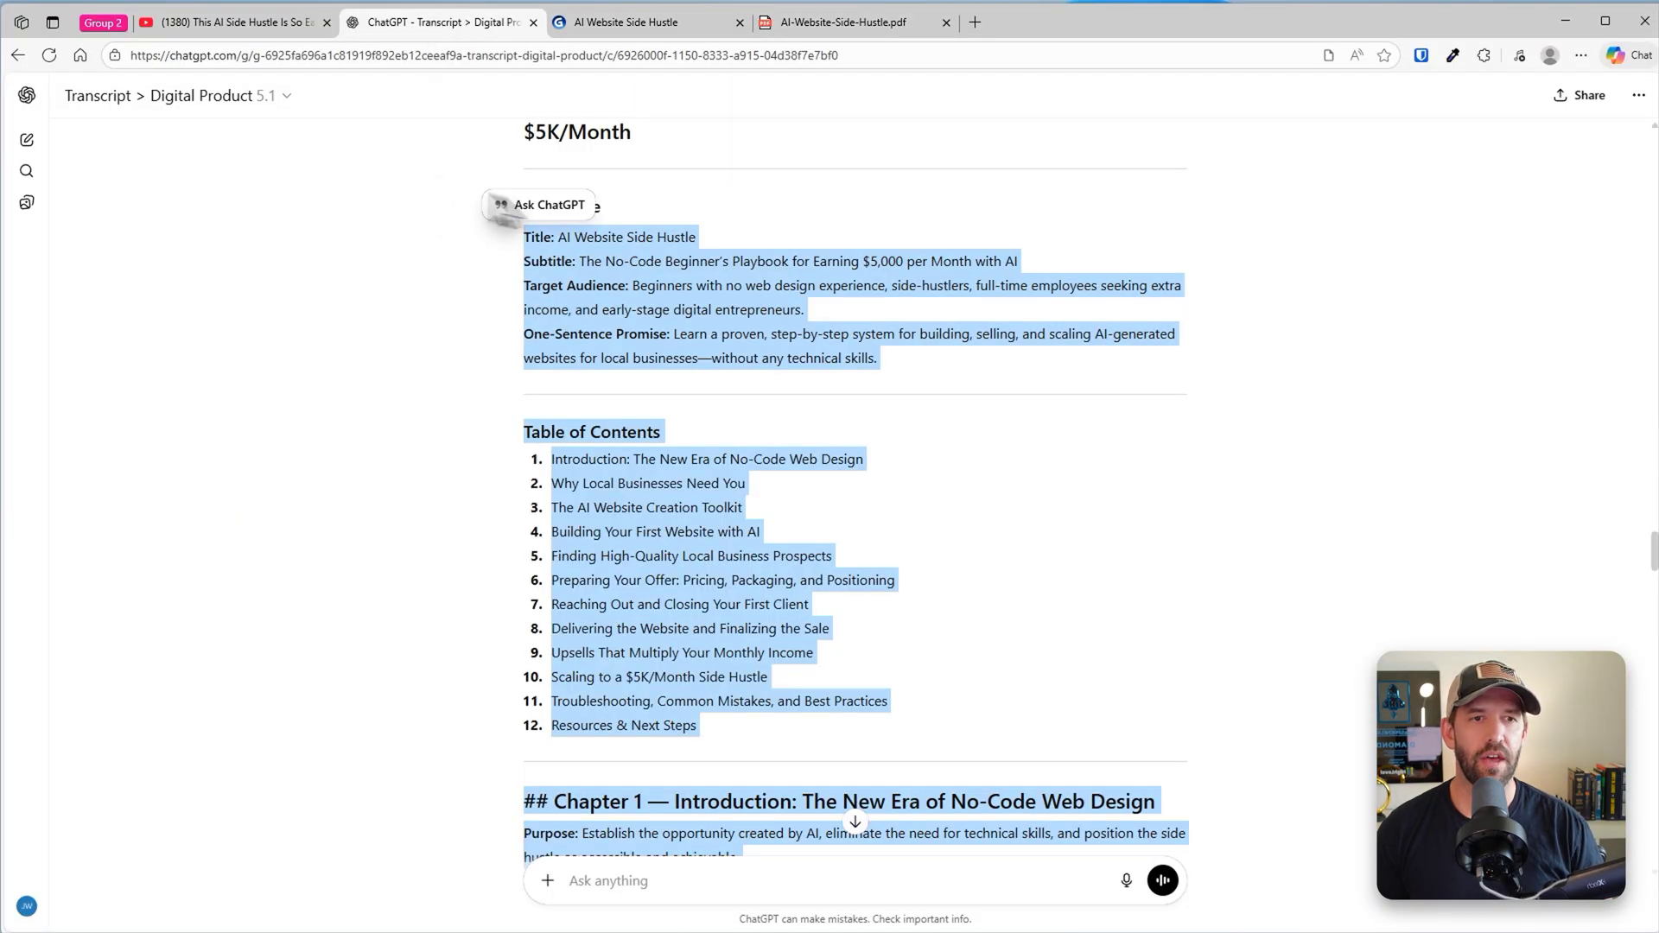
click(263, 24)
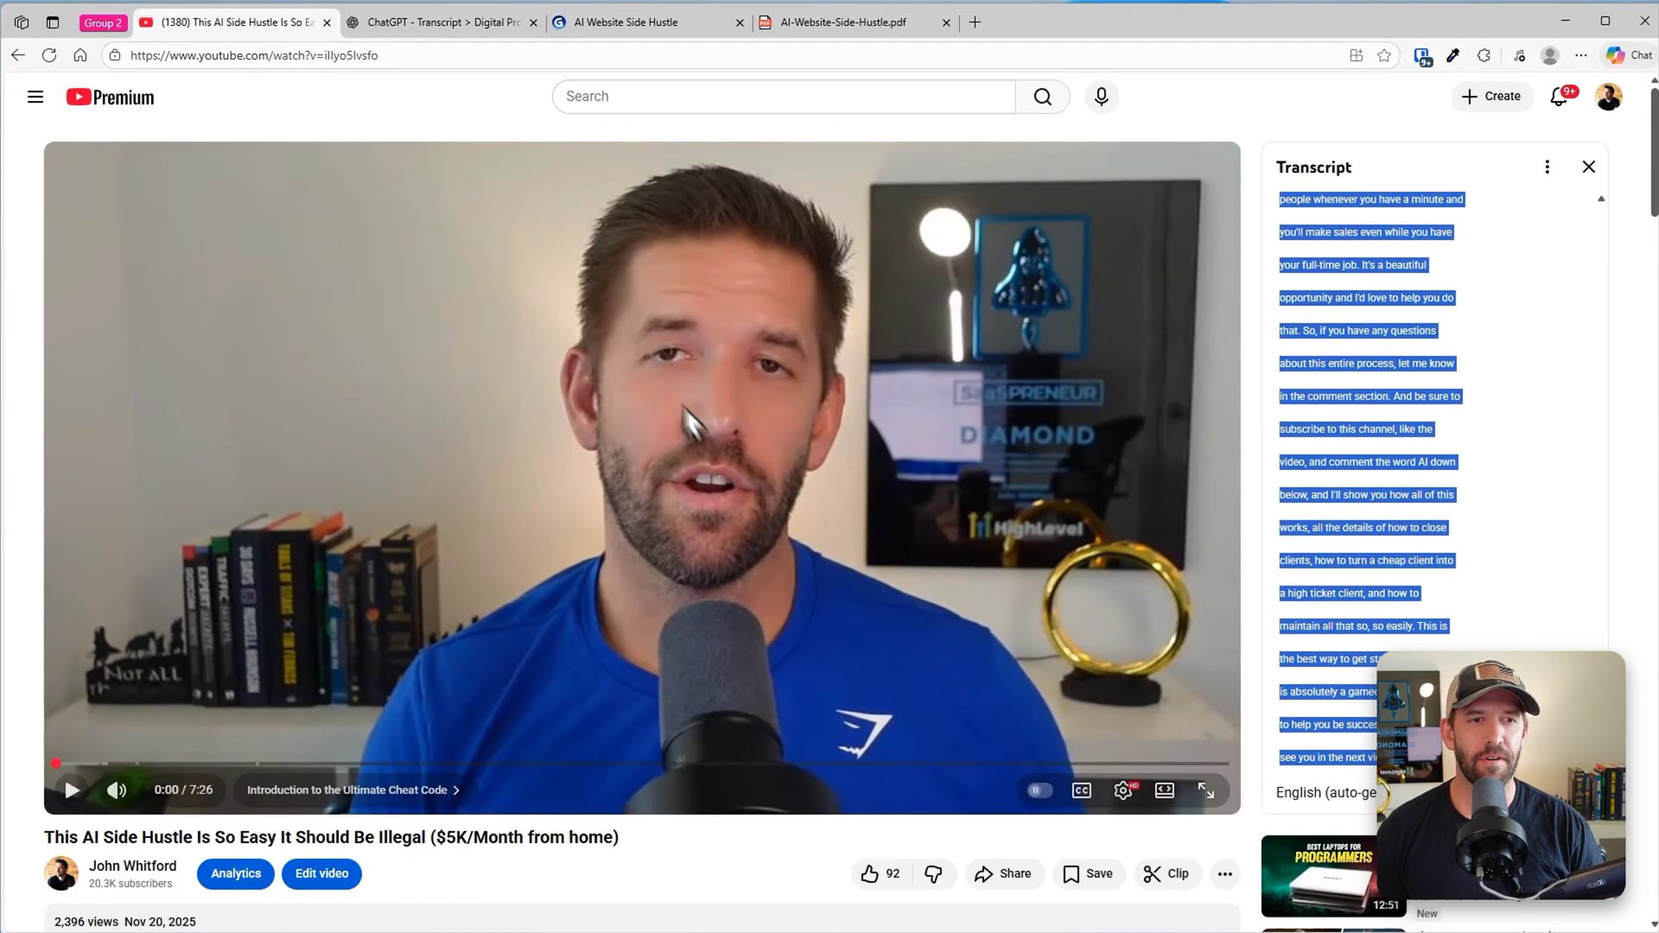
click(417, 762)
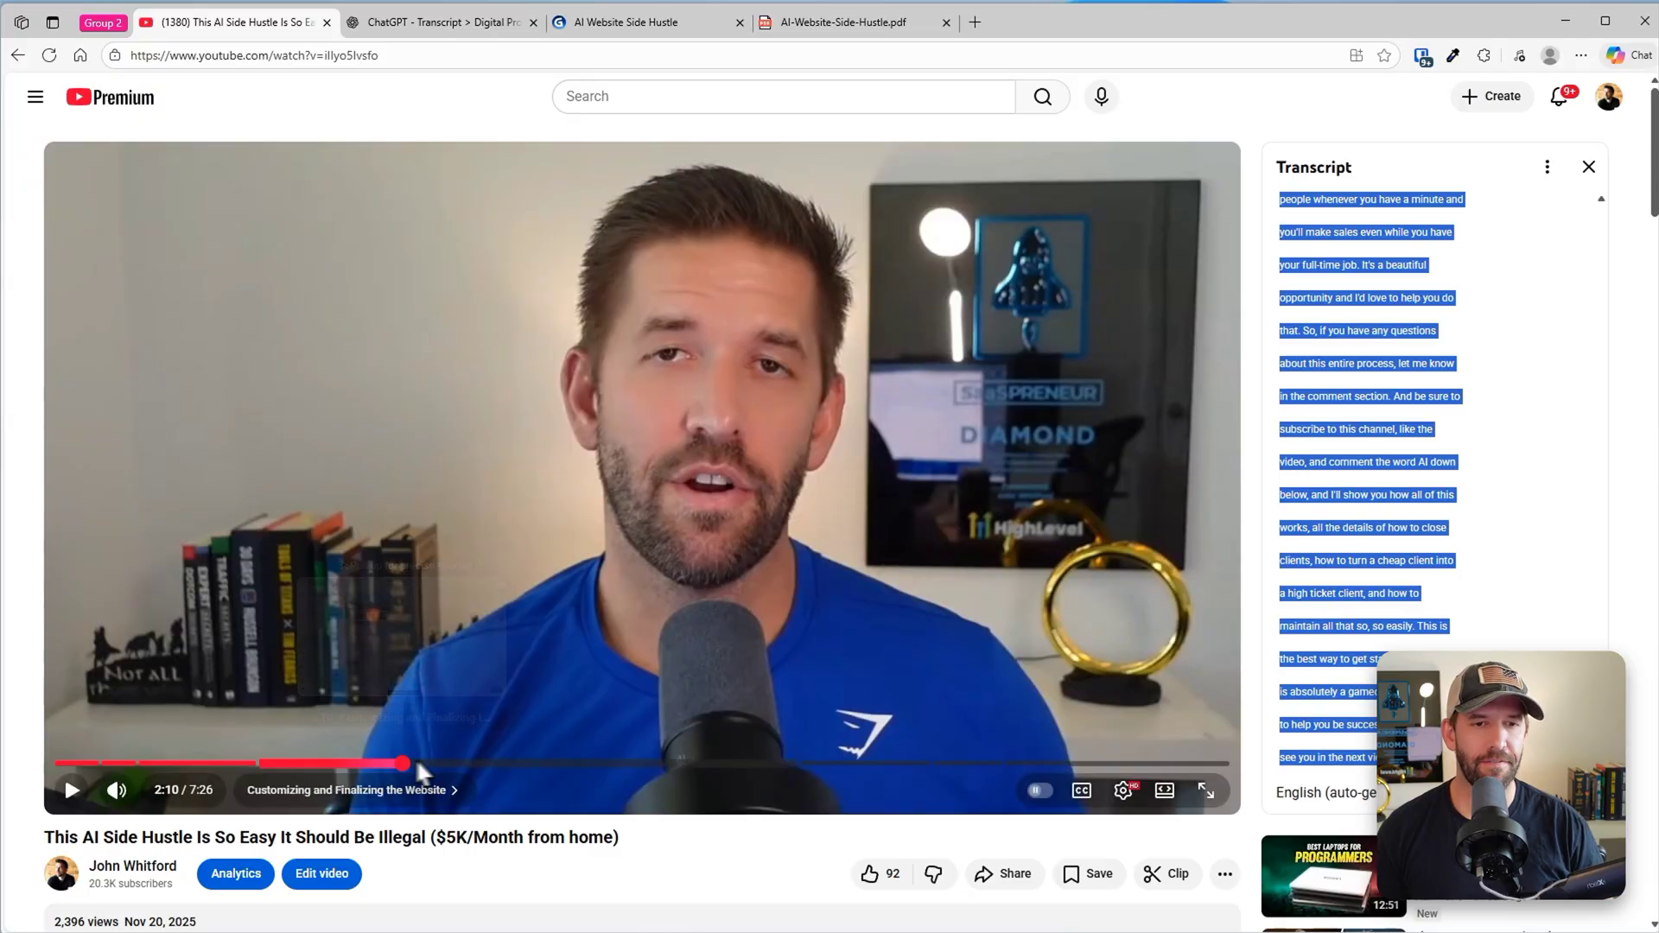
scroll(1425, 414, down, 10)
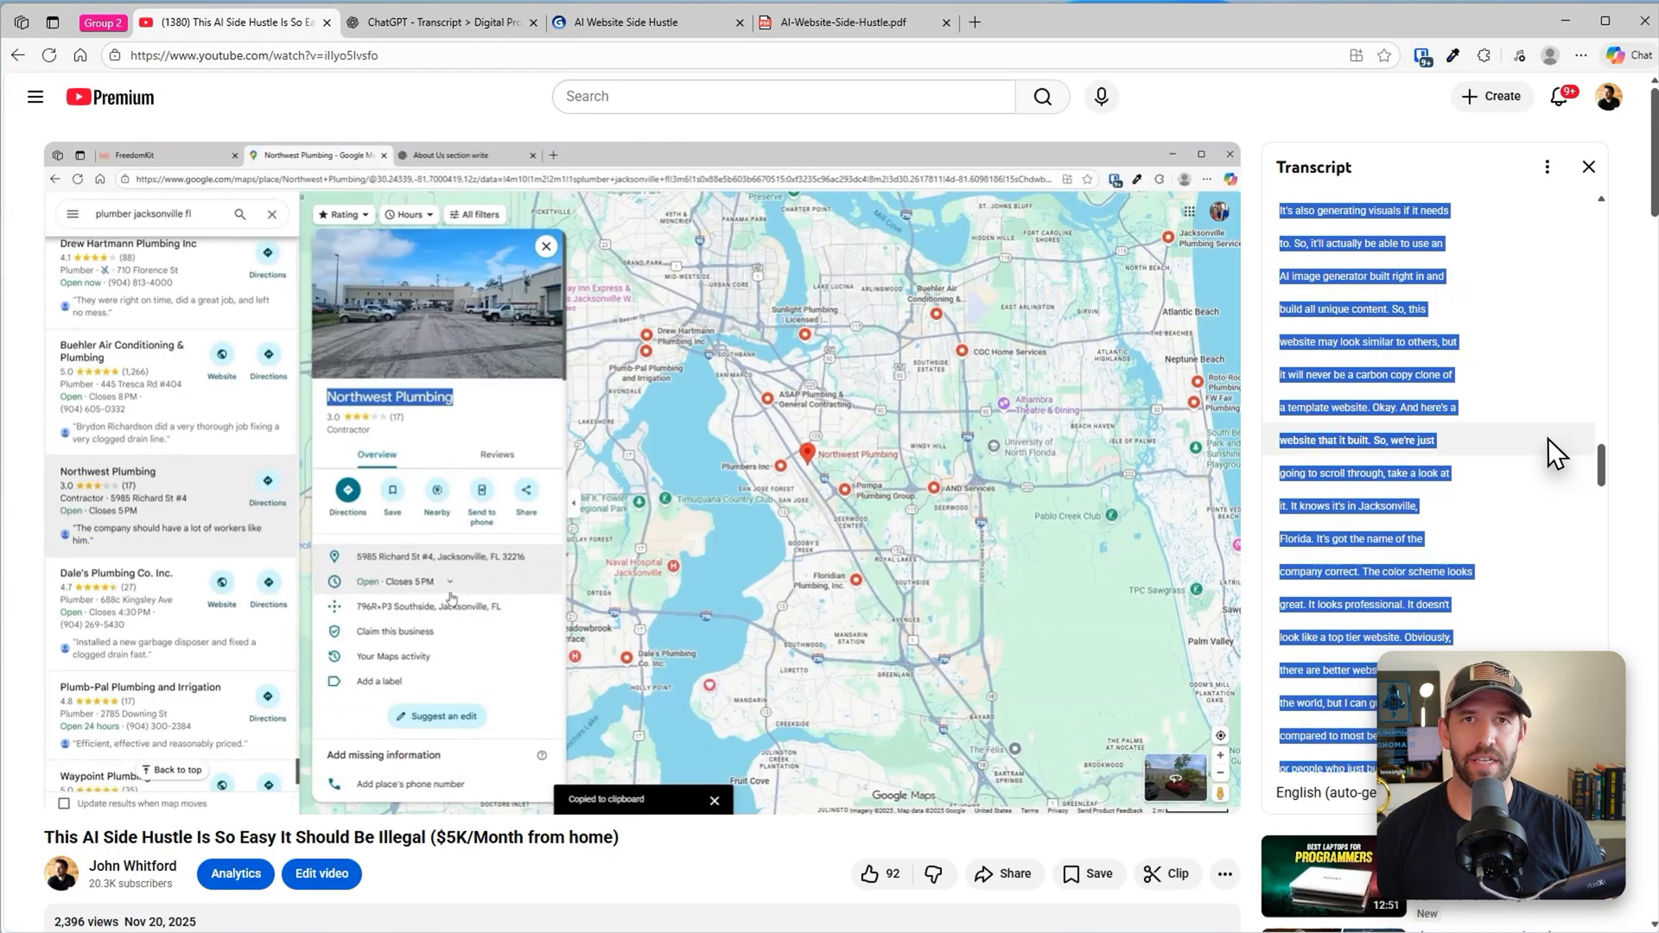